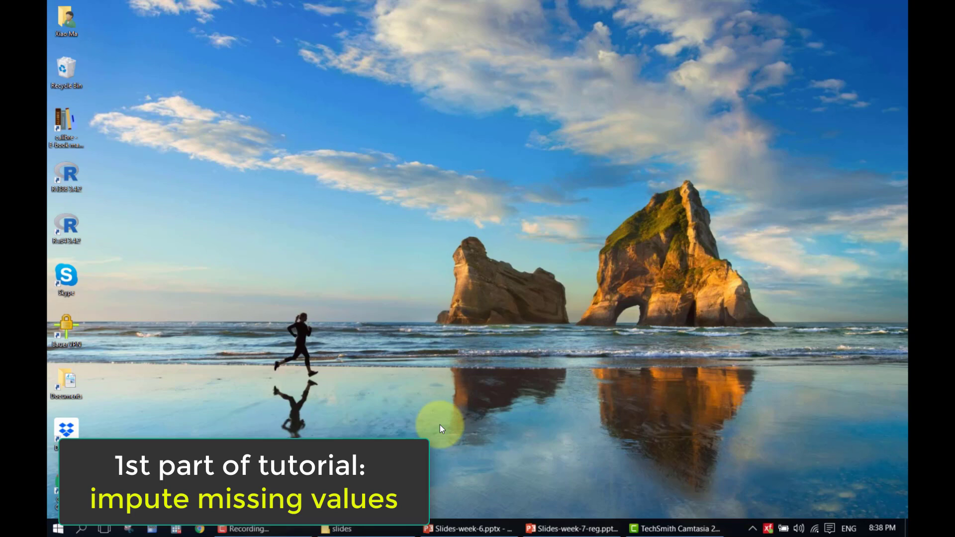
Bring the TelCo project's Dec Tree diagram in Enterprise Miner to the front
click(561, 455)
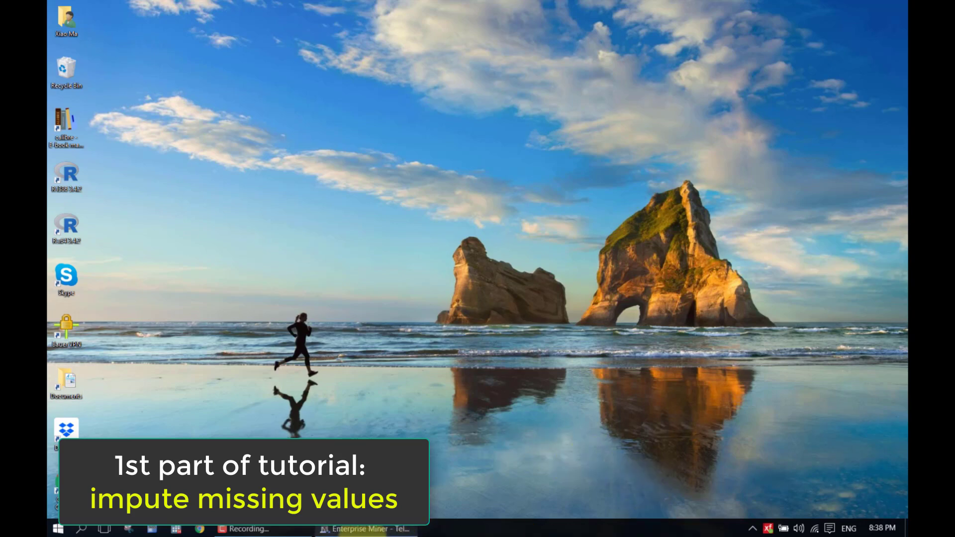
click(345, 531)
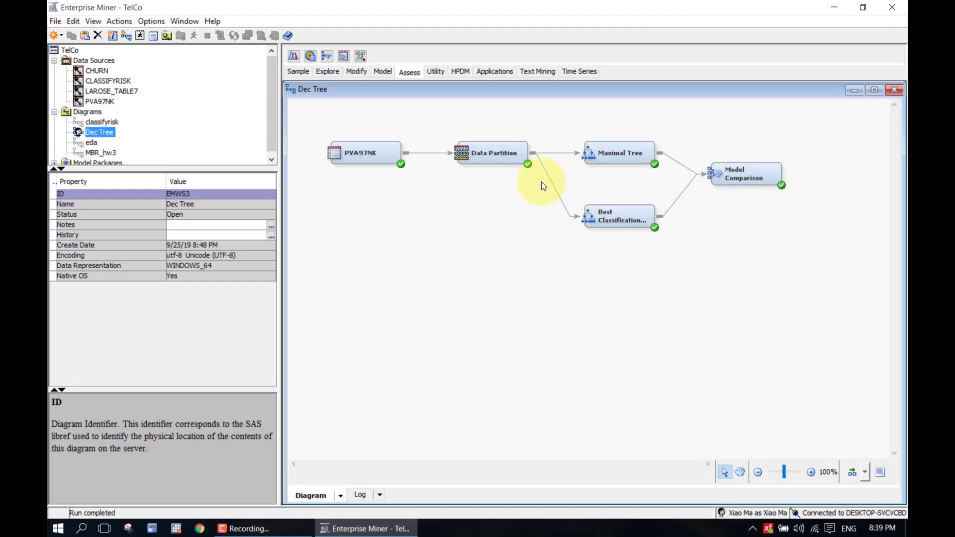
Browse the Data Partition node's exported TRAIN table, EMWS3.Part_TRAIN
click(516, 150)
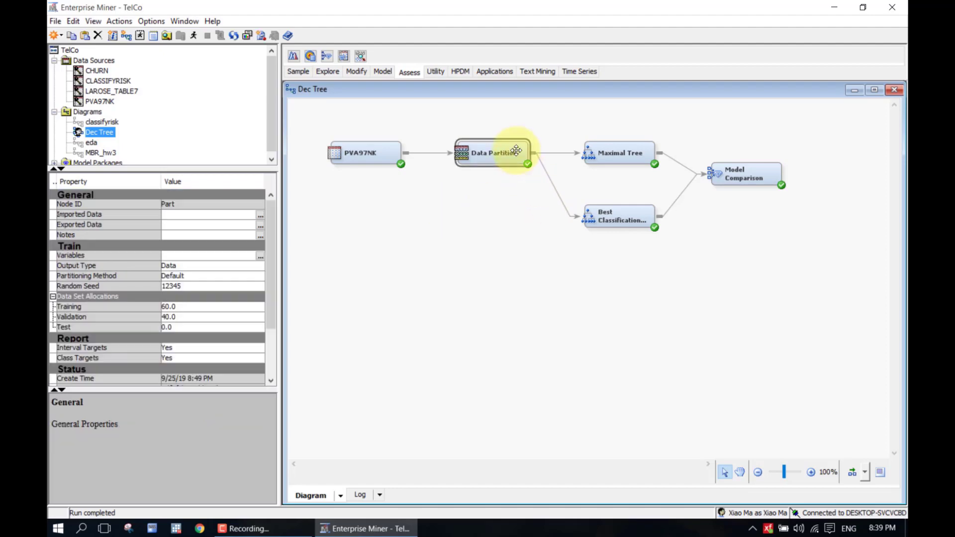
click(260, 227)
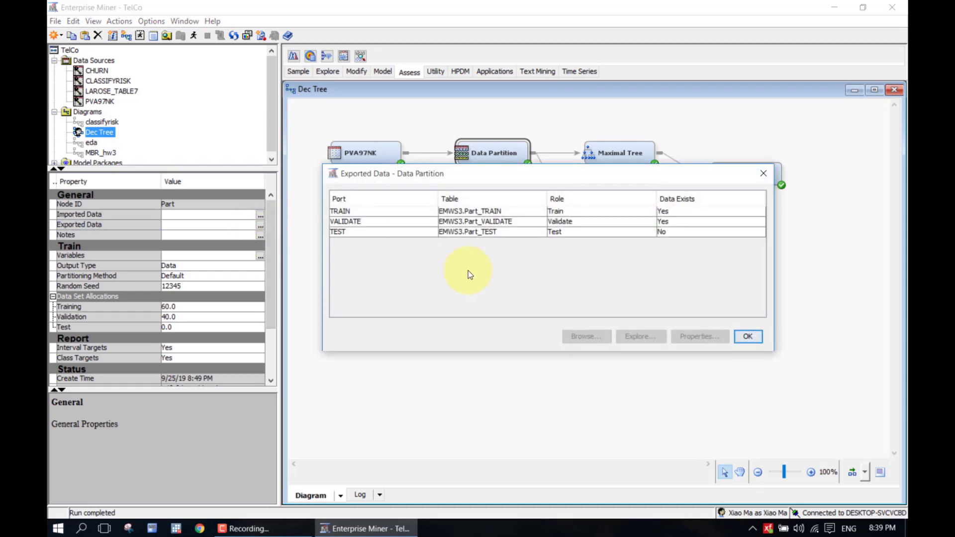
click(694, 212)
click(582, 336)
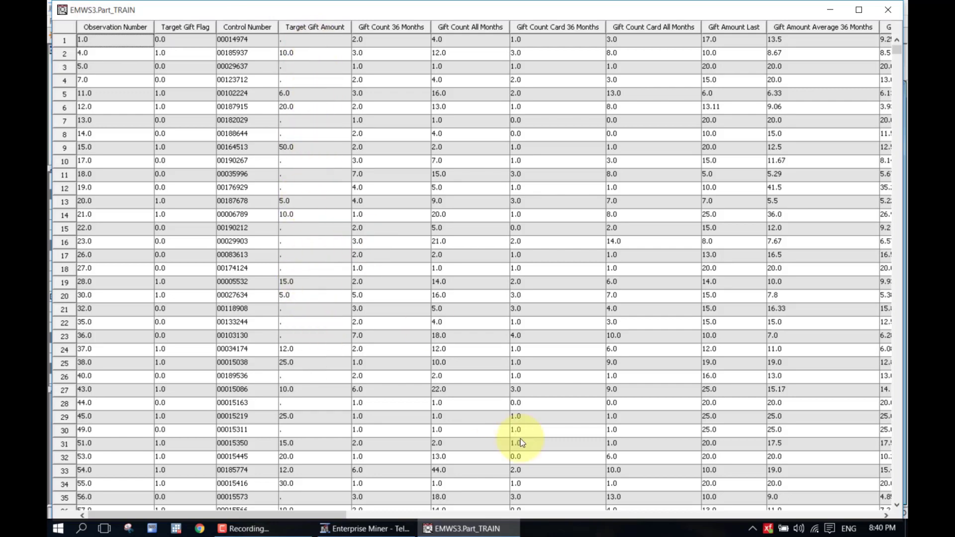
Scroll through the training table, inspect row 7's missing values, then close the viewer
drag(329, 516, 530, 507)
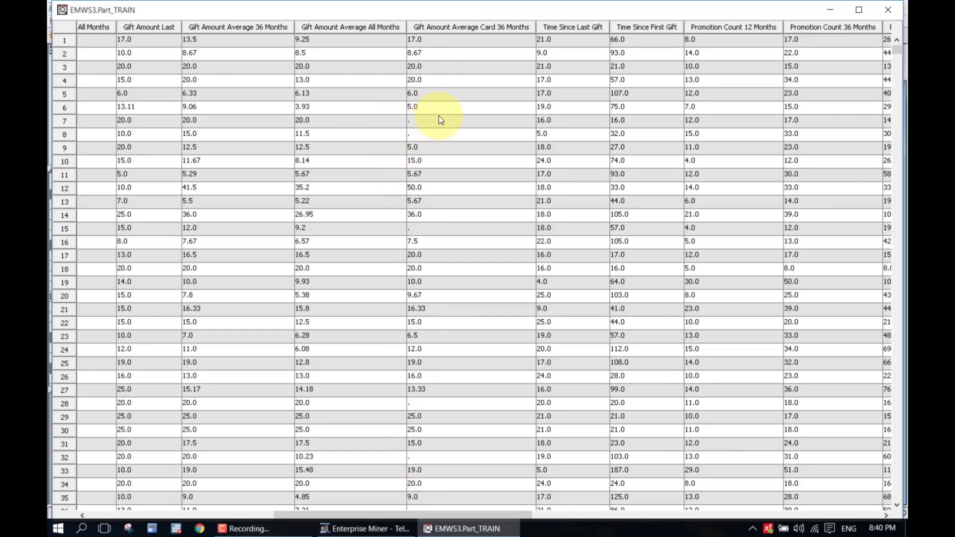
click(425, 122)
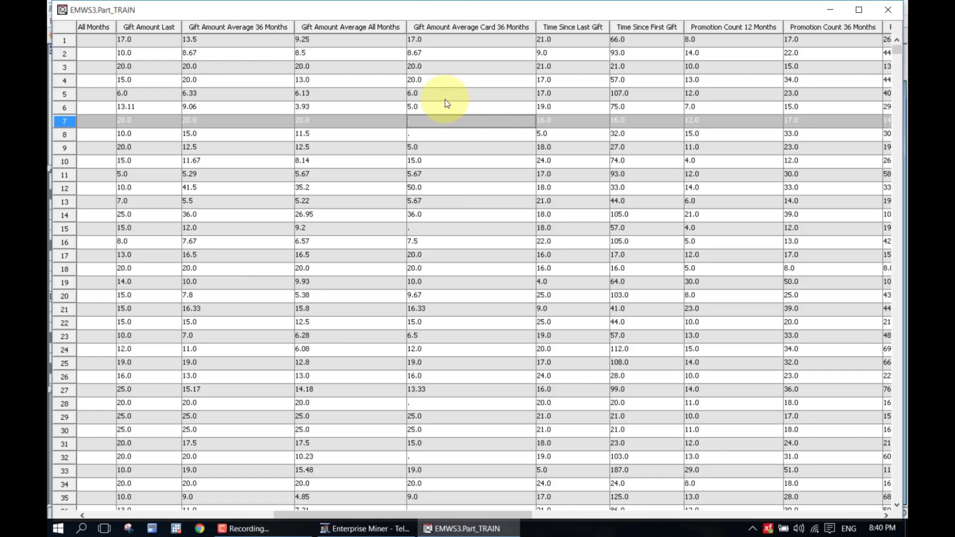
click(889, 10)
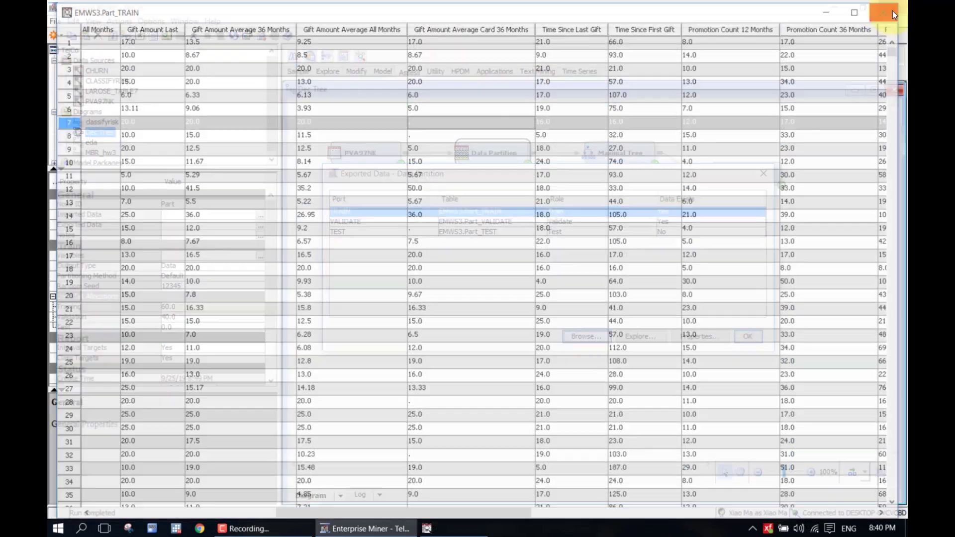
Add an Impute node from the Modify tools and connect Data Partition to it
click(763, 174)
click(667, 324)
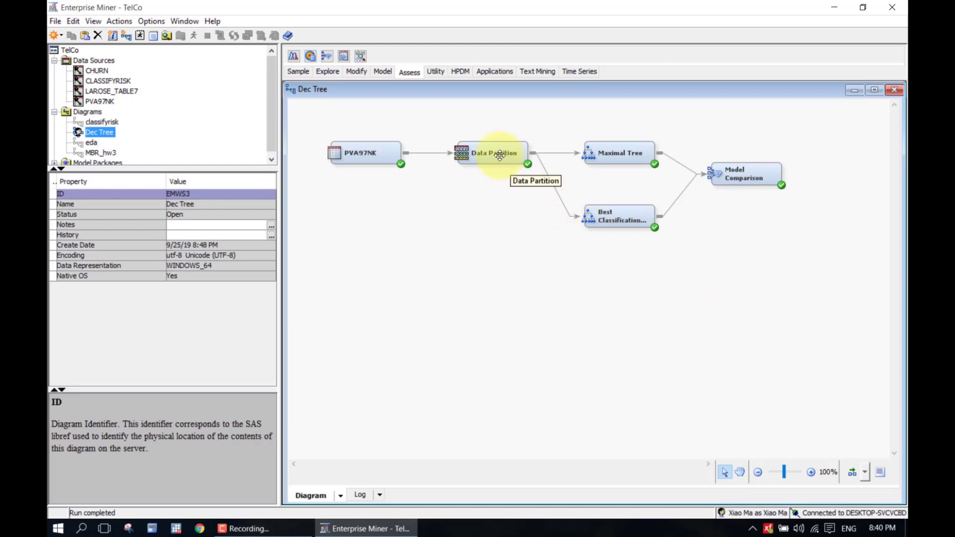
click(362, 77)
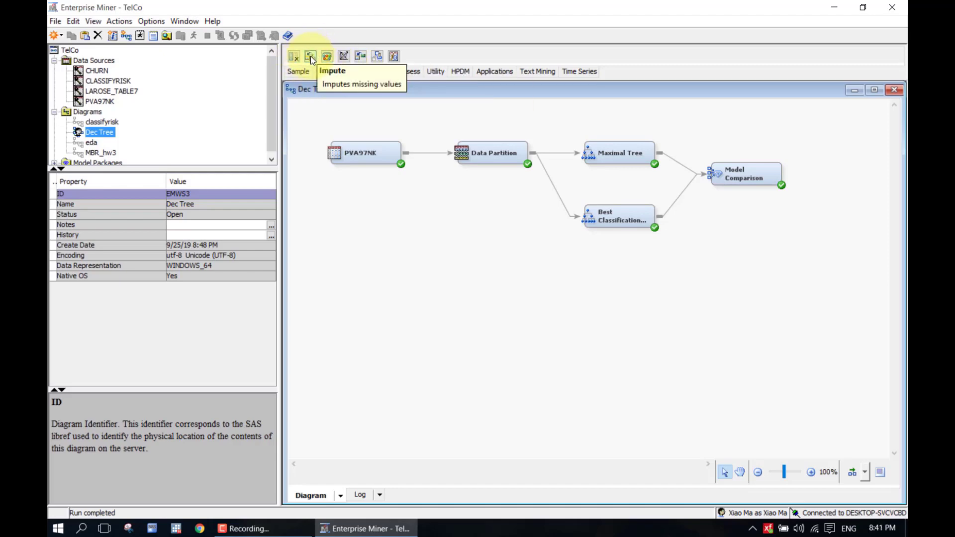
drag(311, 55, 587, 266)
drag(538, 151, 624, 287)
drag(540, 145, 622, 277)
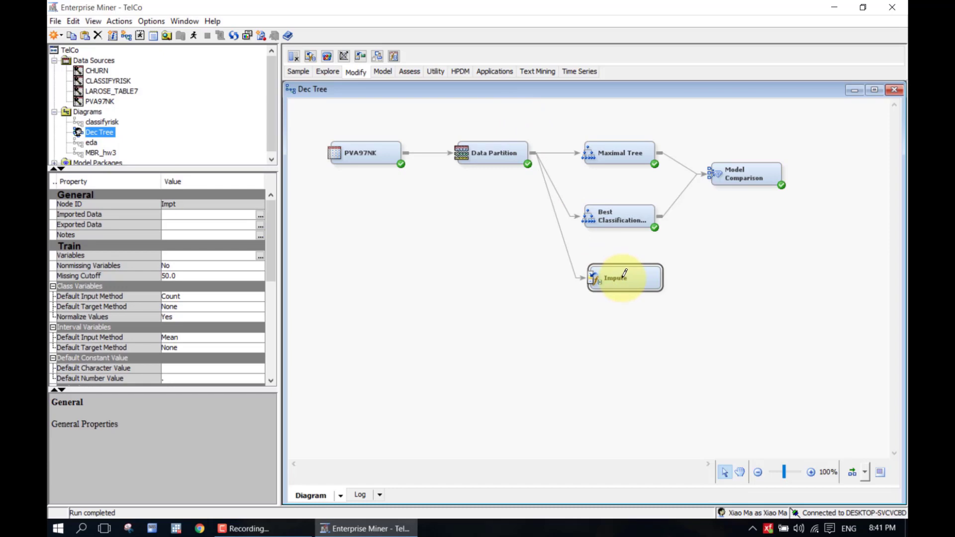
Auto-arrange the Dec Tree diagram's nodes with the Layout button
click(852, 473)
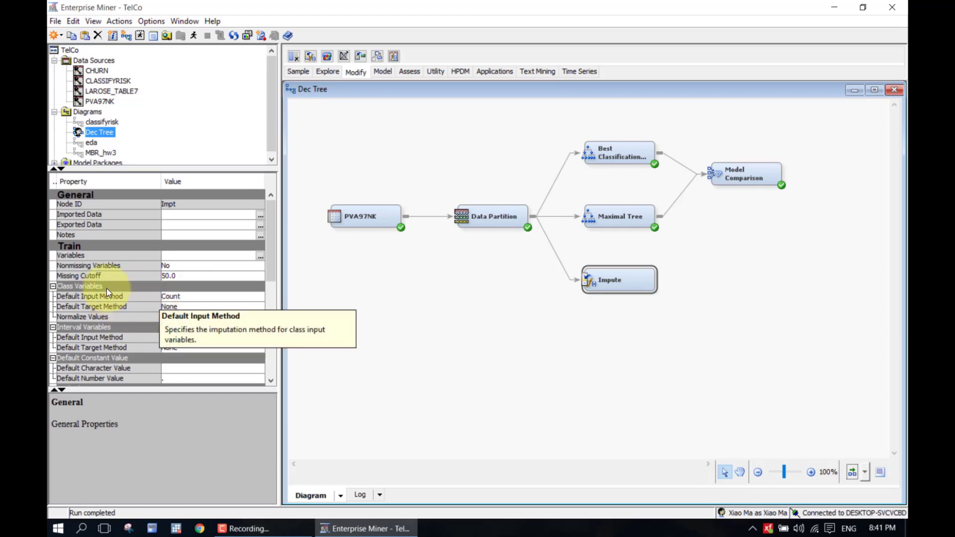
Set the class variables' default input method to Tree in the Impute properties
click(177, 297)
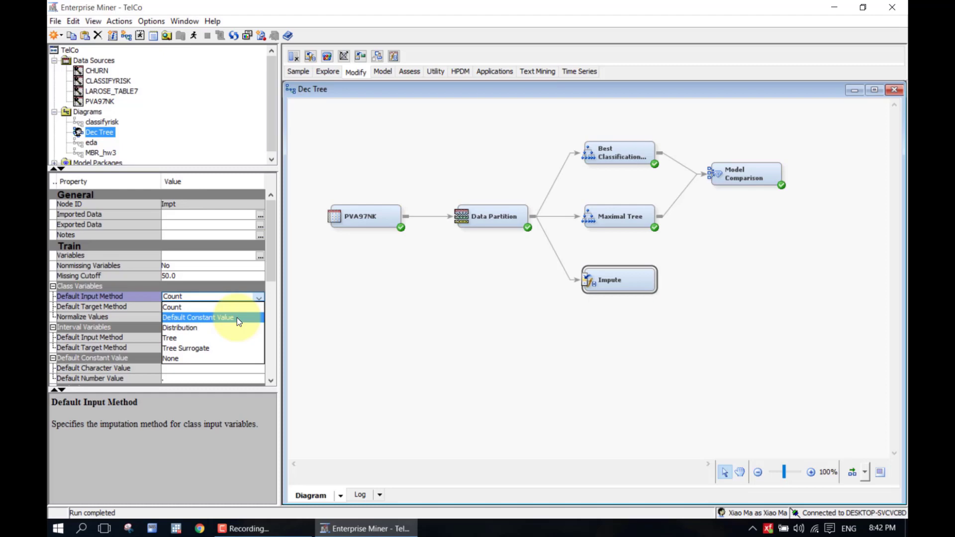
click(206, 340)
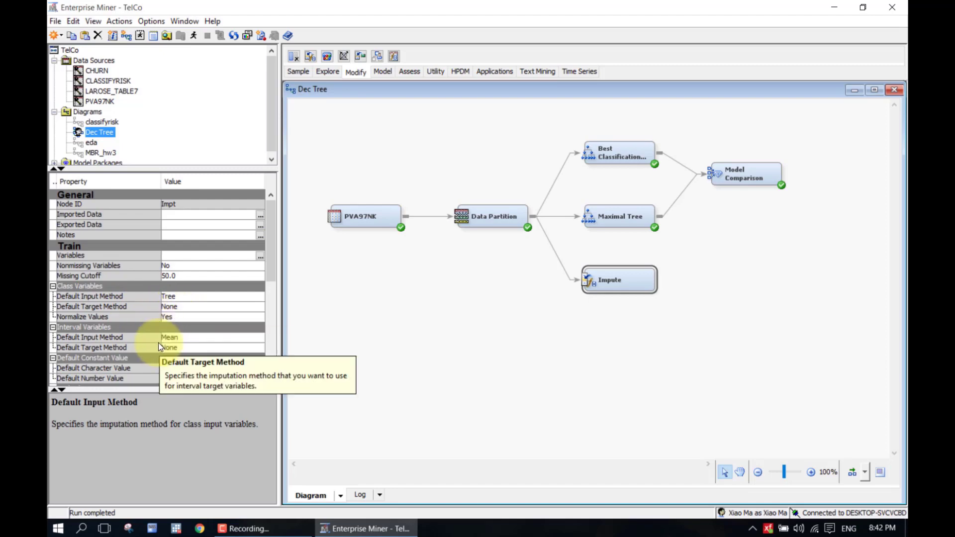
click(128, 318)
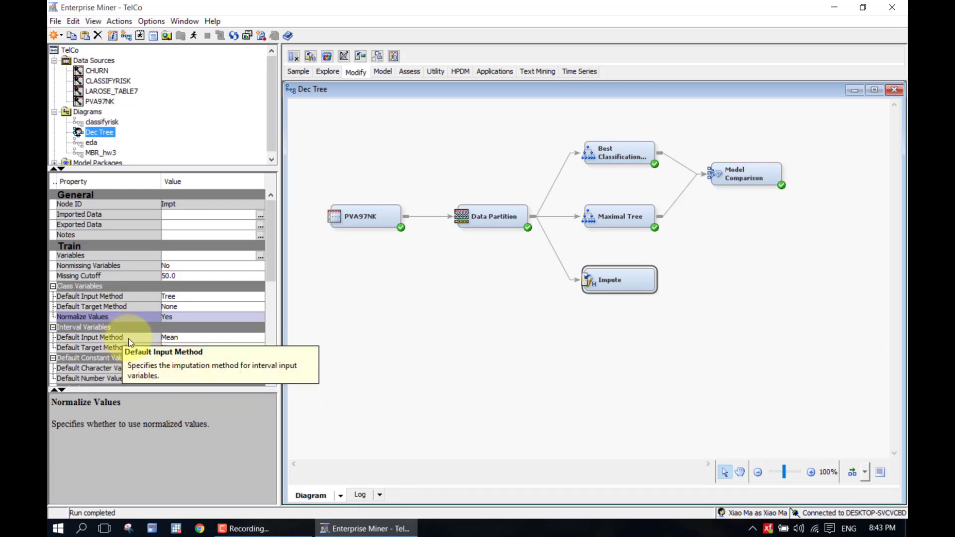
Change the interval variables' default input method from Mean to Median
click(131, 338)
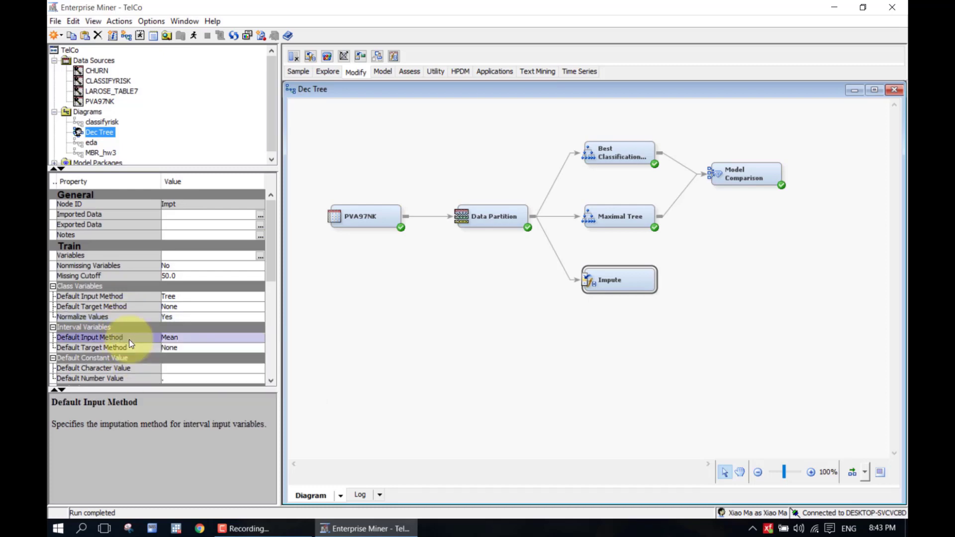
click(193, 341)
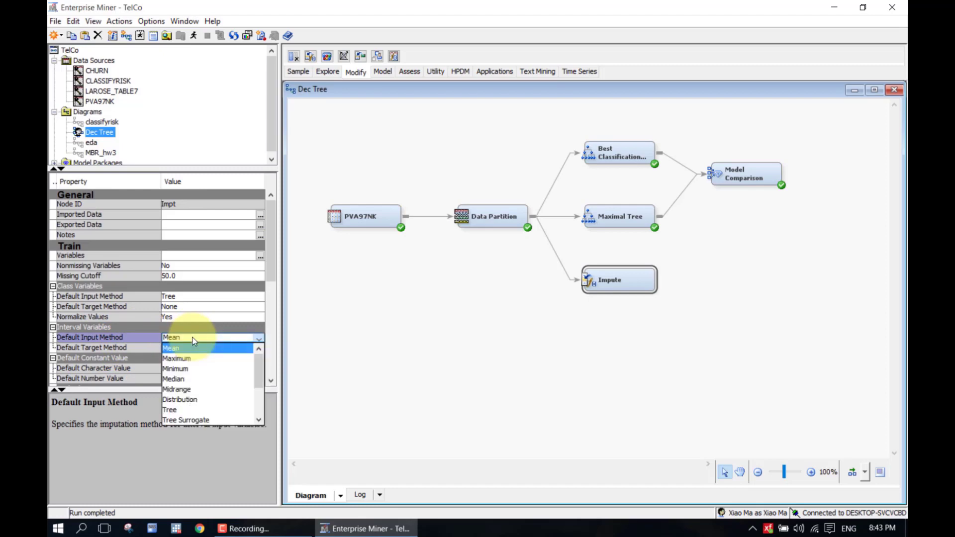
click(252, 382)
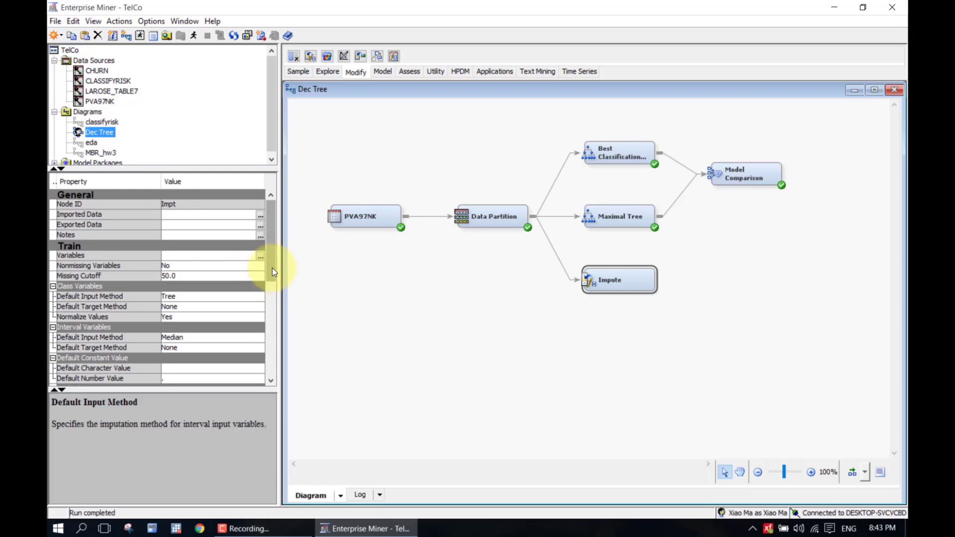
Scroll the Impute properties down and list the Indicator Variables Type choices
drag(272, 268, 273, 295)
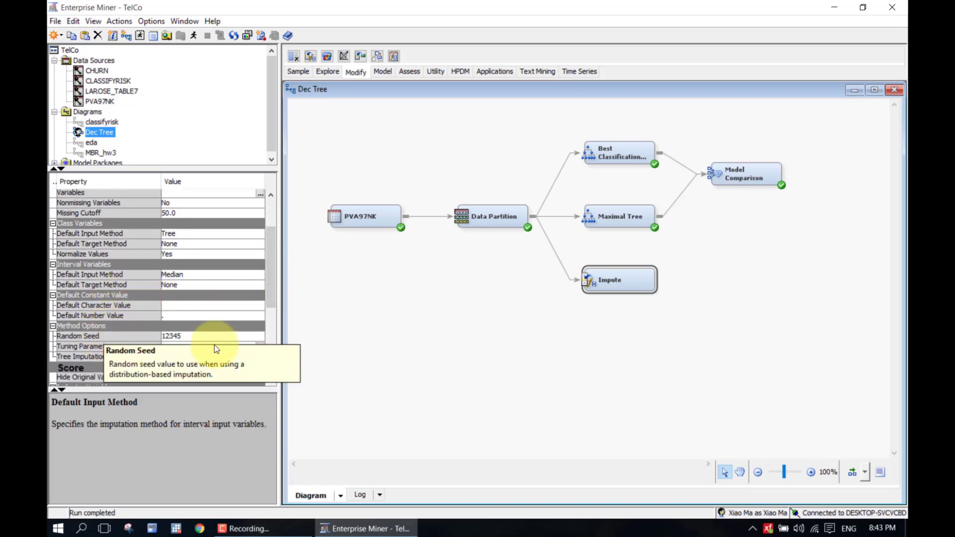
drag(273, 294, 273, 329)
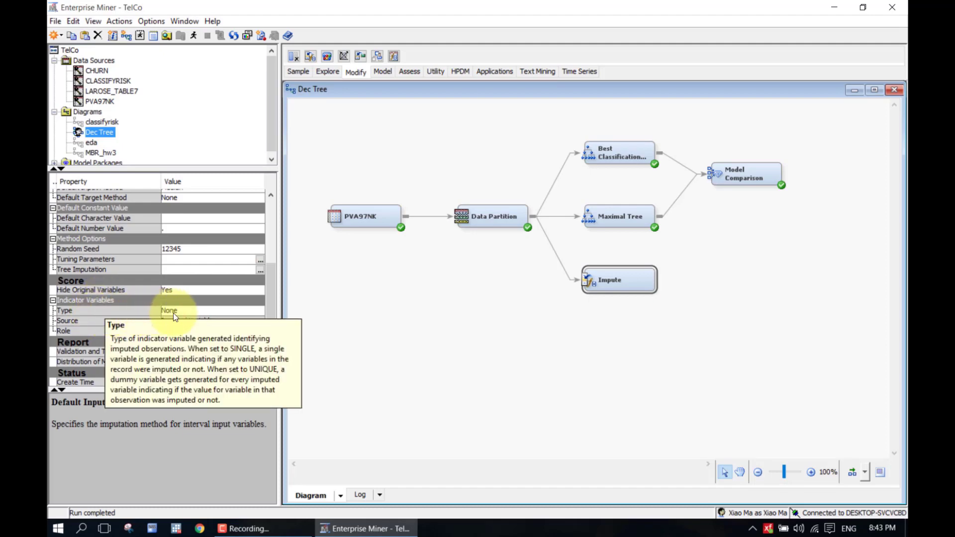
click(188, 313)
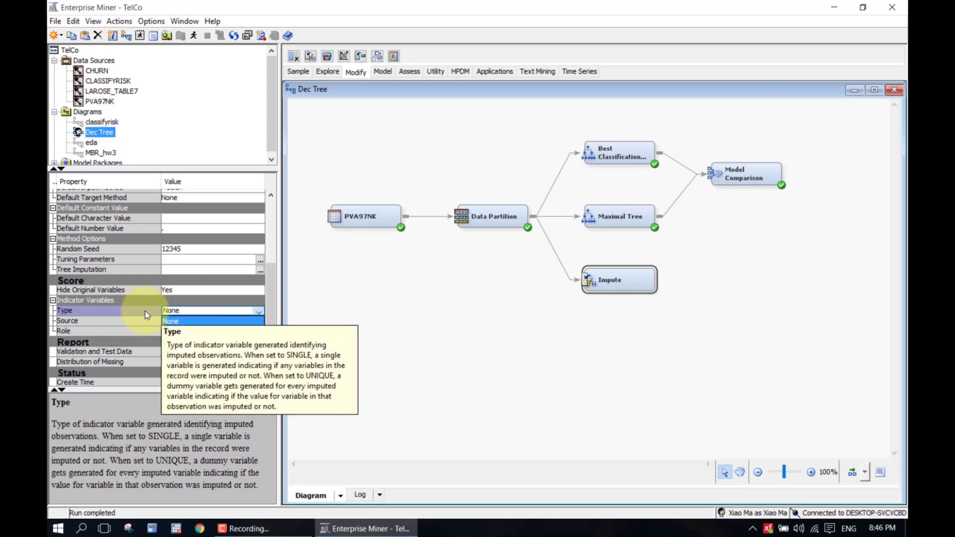
Set the Impute node's indicator variable type to Single
click(168, 312)
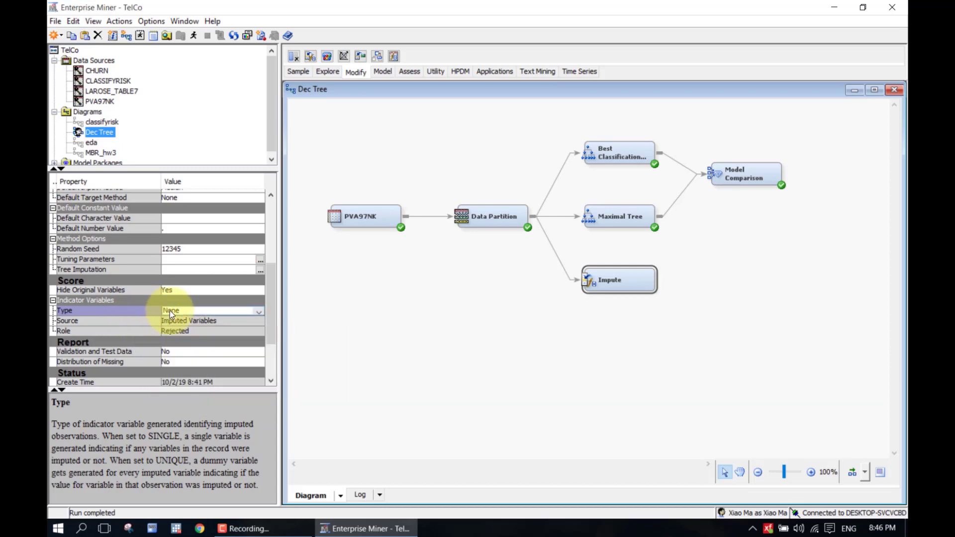
click(169, 310)
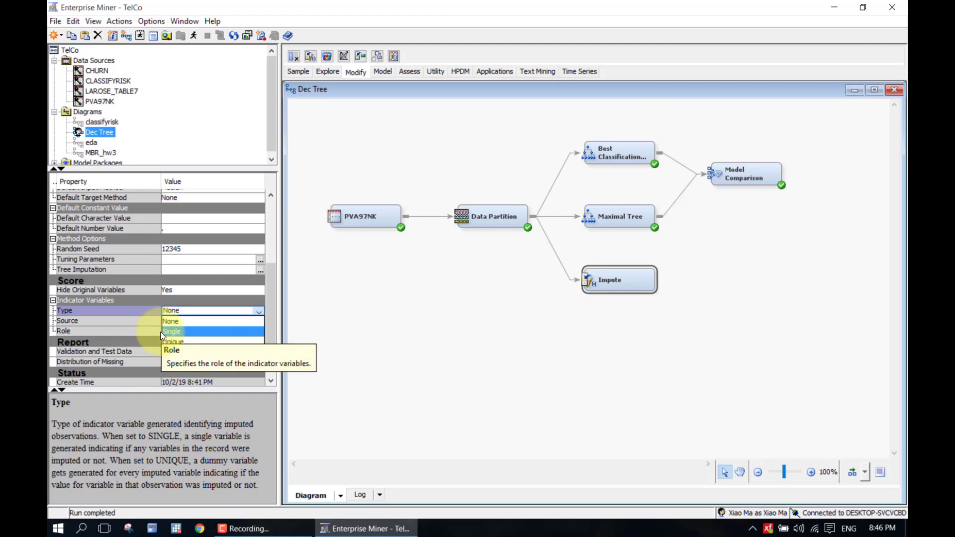
click(167, 333)
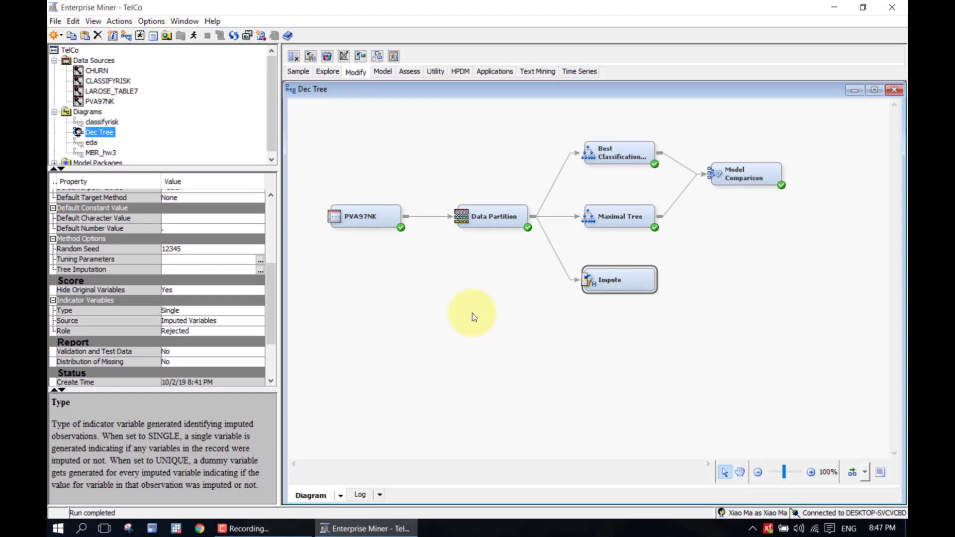
Run the path ending at the Impute node and confirm with Yes
right_click(625, 283)
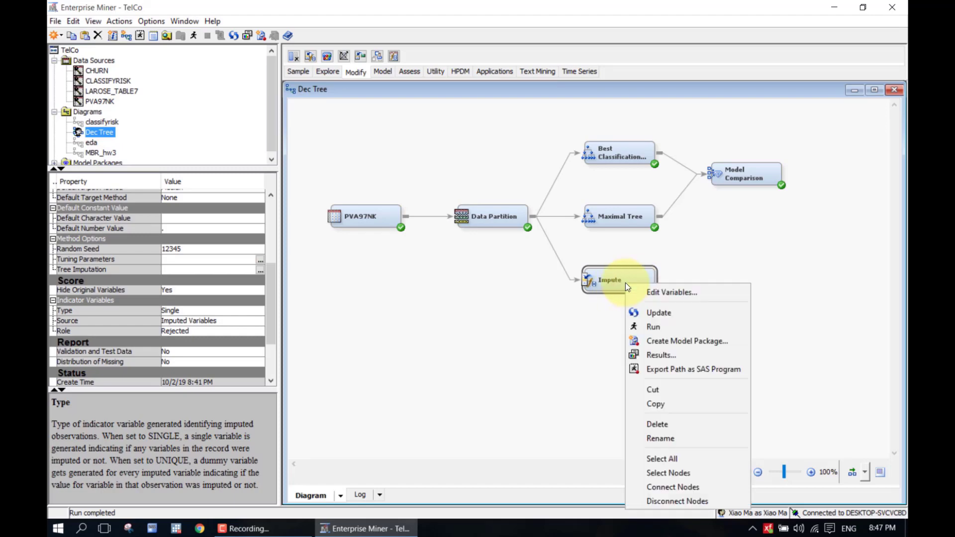
click(644, 324)
click(584, 324)
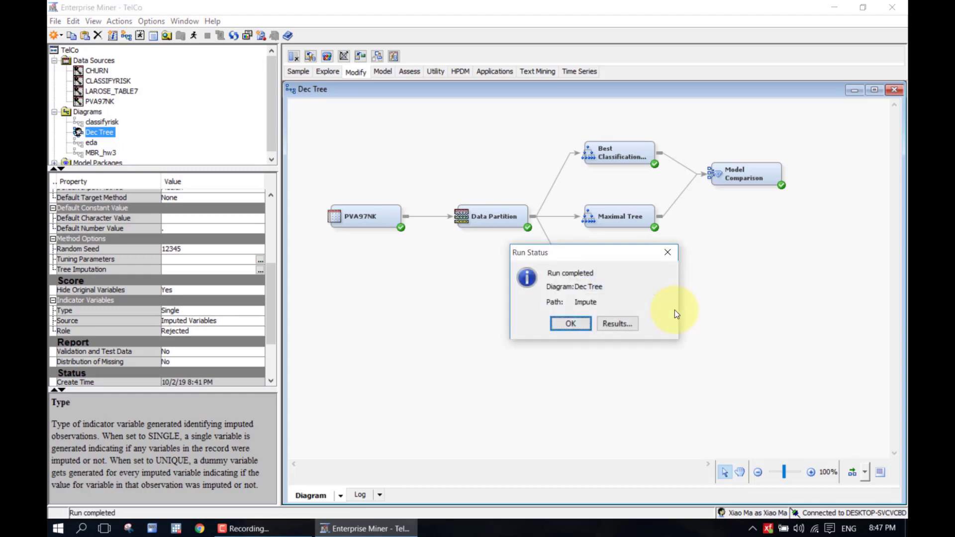
Review the Impute node's results, then close the results window
click(620, 324)
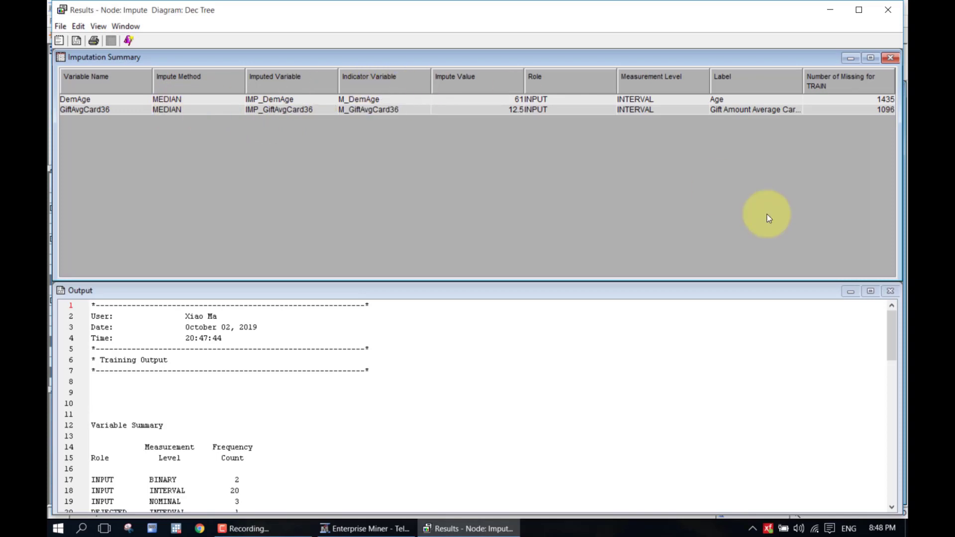
click(889, 12)
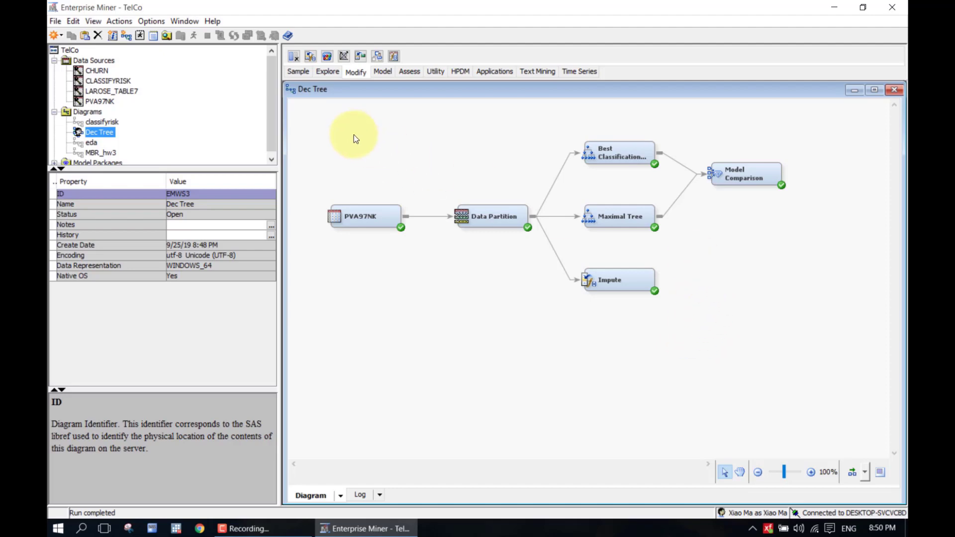
Place a Regression node from the Model tab to the right of Impute
click(375, 73)
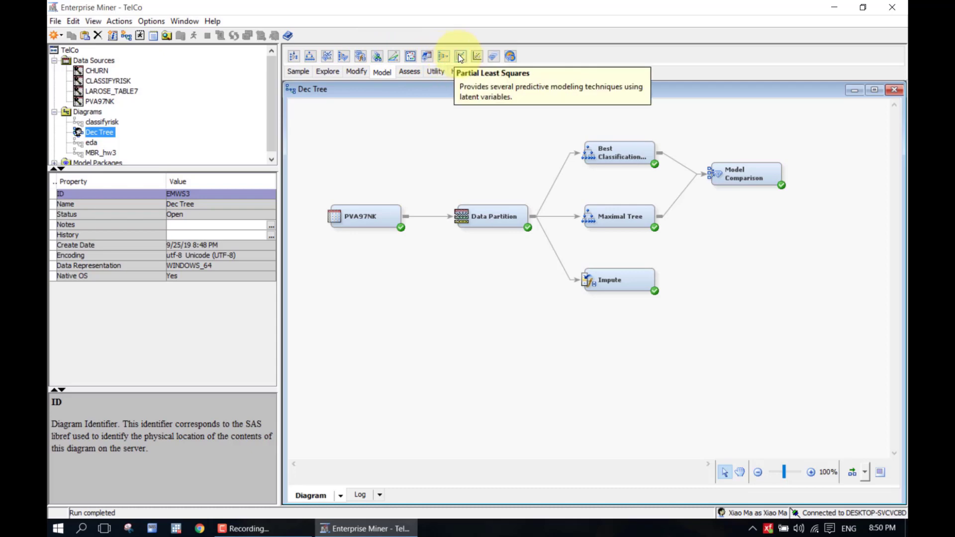
drag(475, 57, 710, 254)
right_click(709, 256)
click(683, 260)
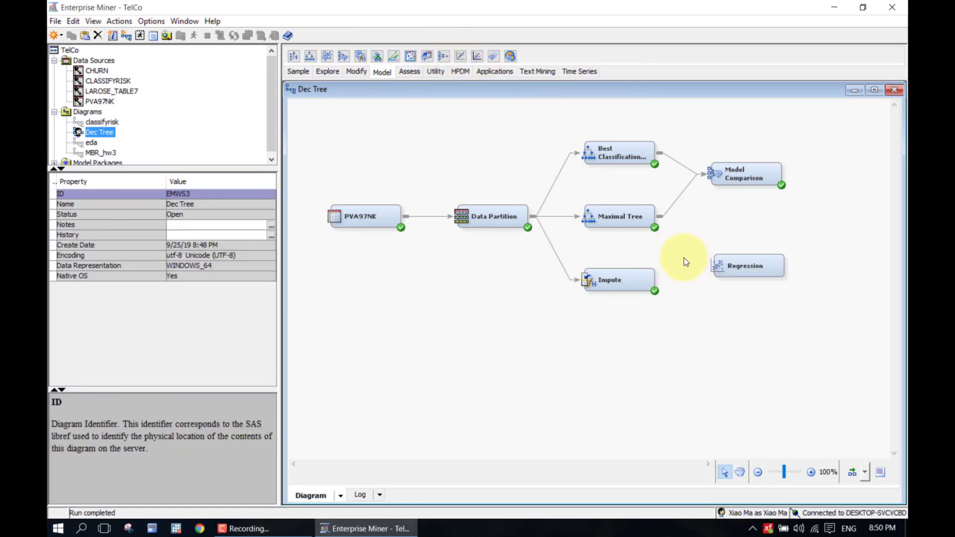
Rename the Regression node to 'Full Regression'
right_click(741, 269)
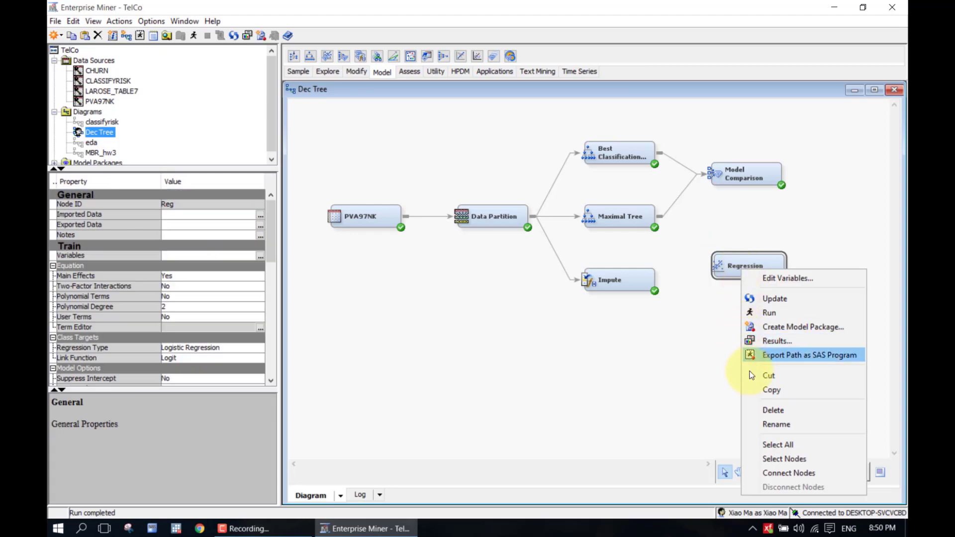
click(781, 424)
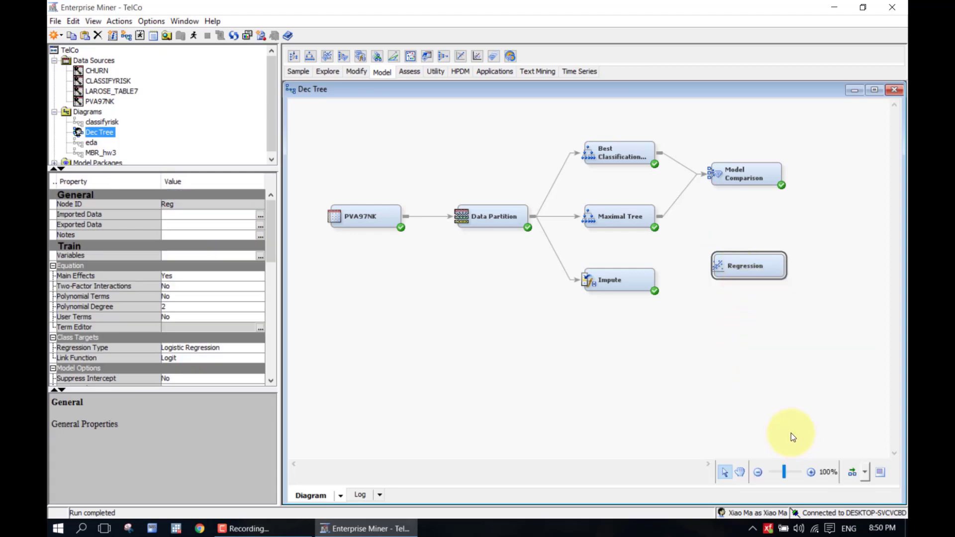
right_click(757, 275)
click(697, 384)
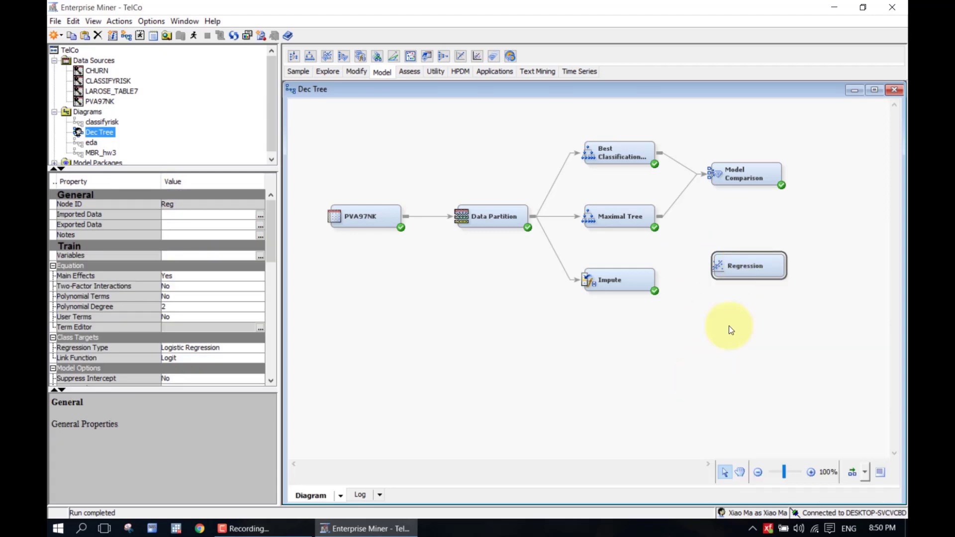
right_click(753, 269)
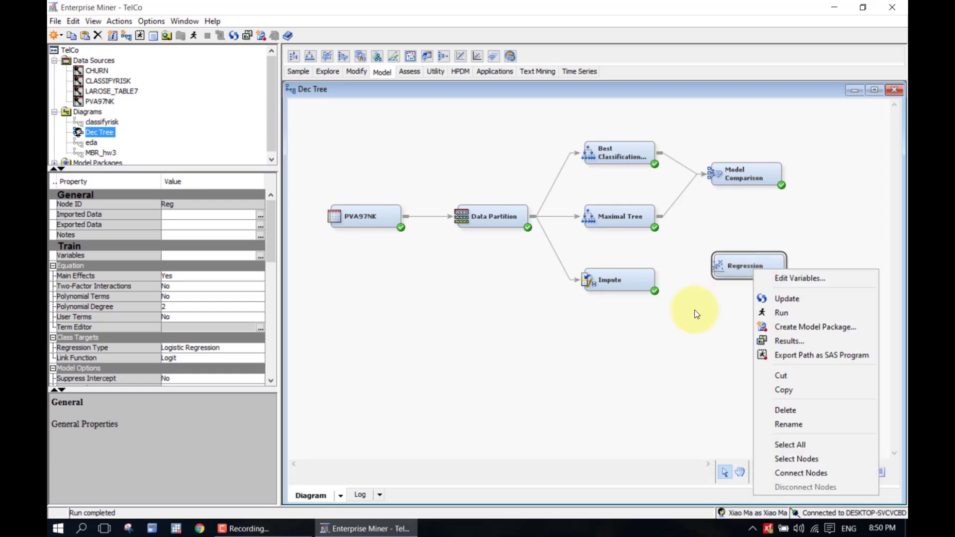
click(696, 314)
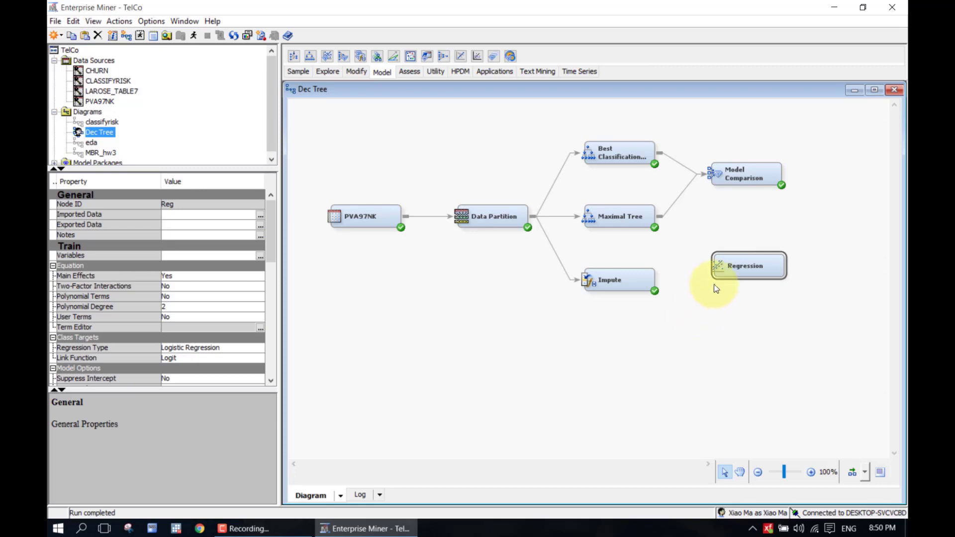
right_click(737, 266)
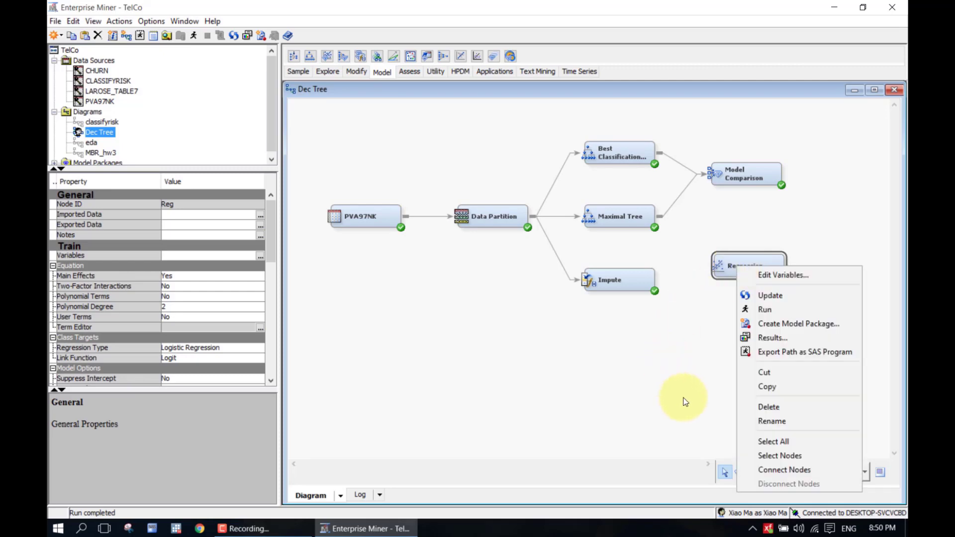
click(768, 421)
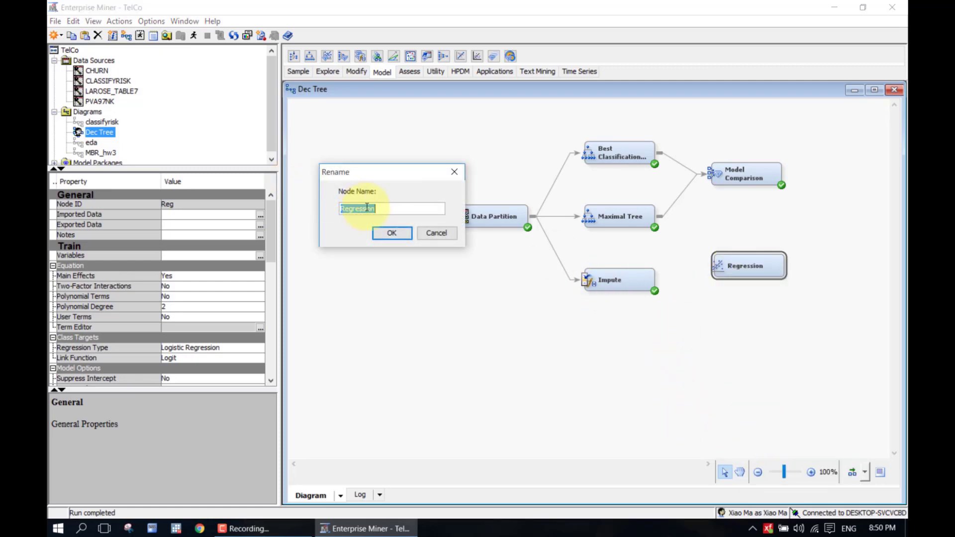
click(391, 212)
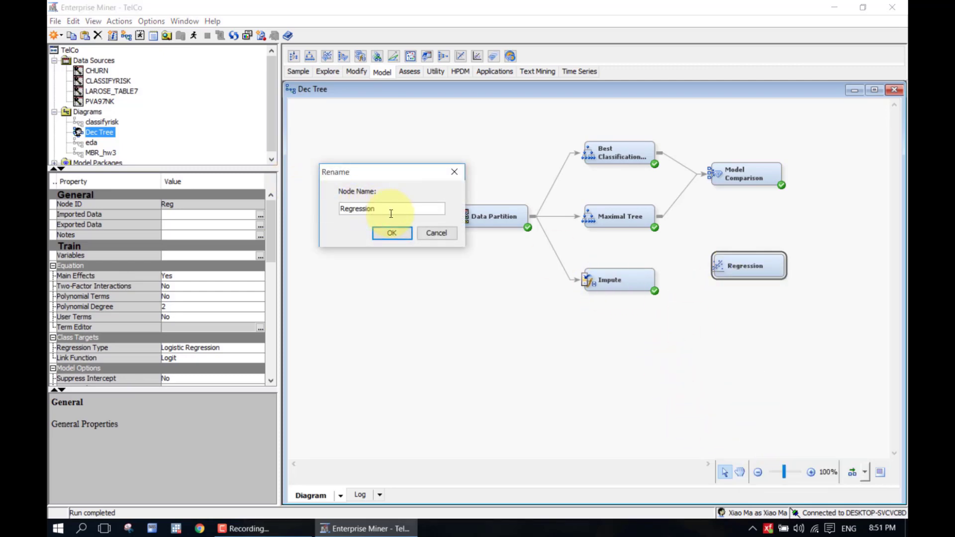
text(Full)
click(391, 232)
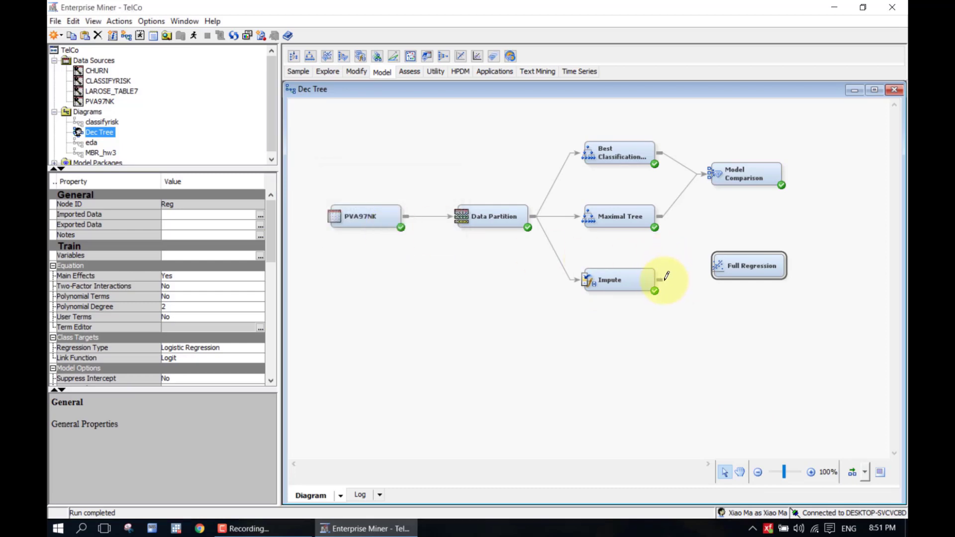
Connect Impute to Full Regression and keep its Regression Type as Logistic Regression
drag(662, 280, 733, 257)
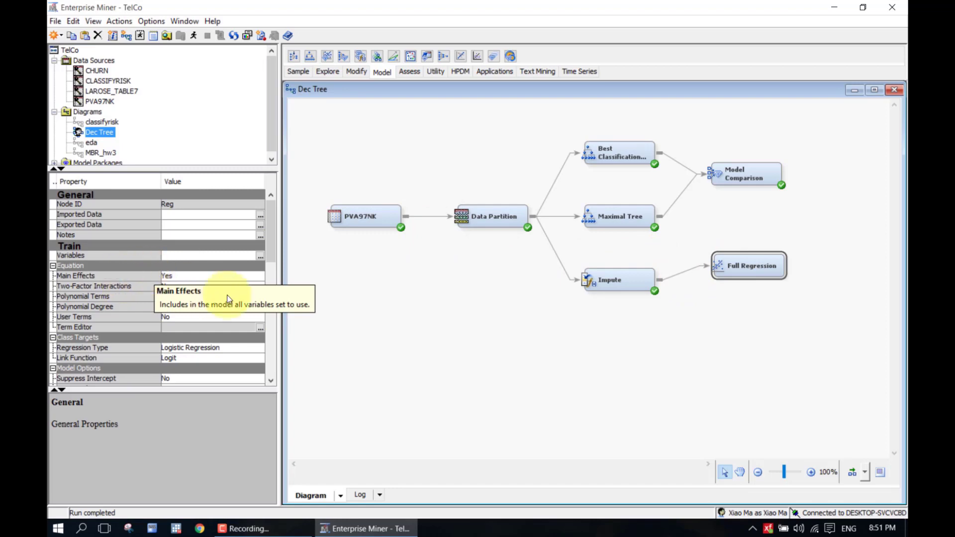
drag(273, 251, 274, 264)
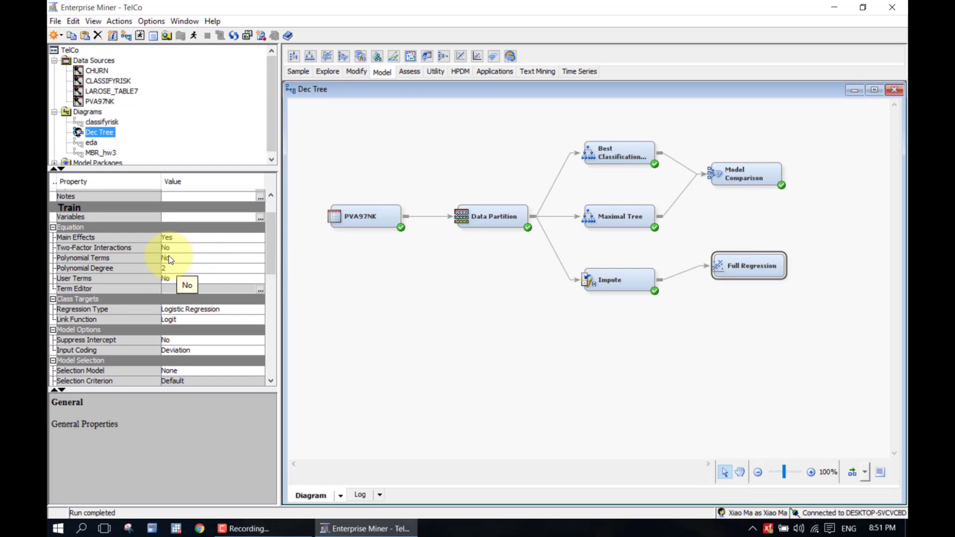
click(142, 258)
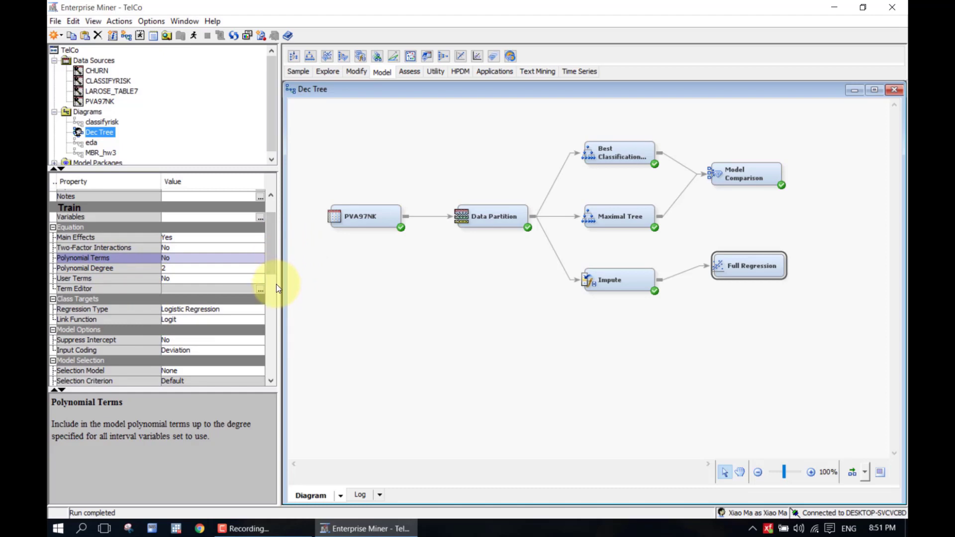
scroll(271, 277, down, 2)
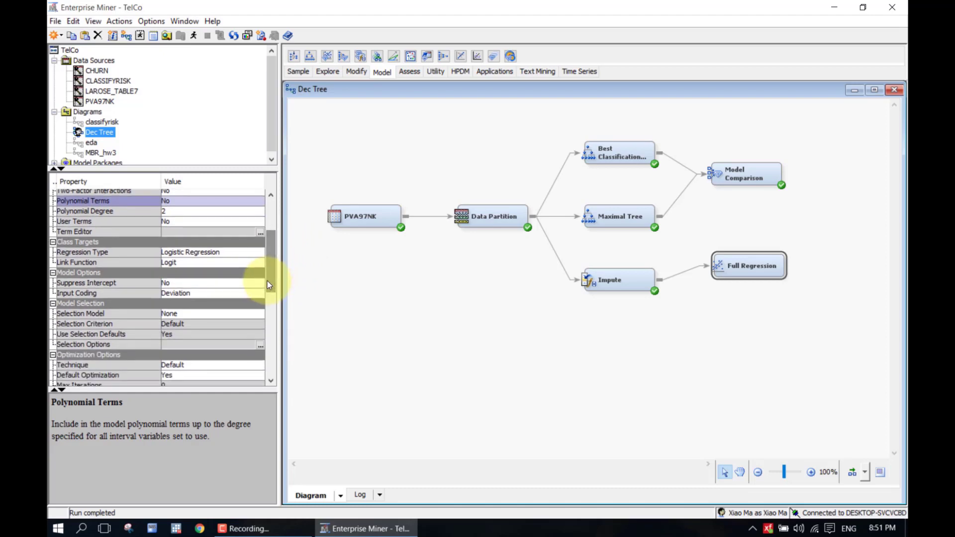
click(225, 253)
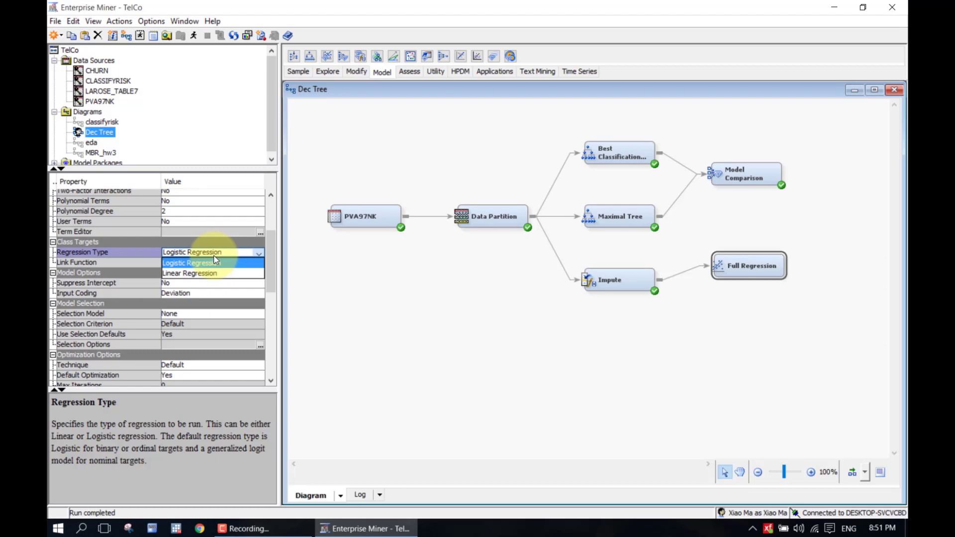
click(184, 256)
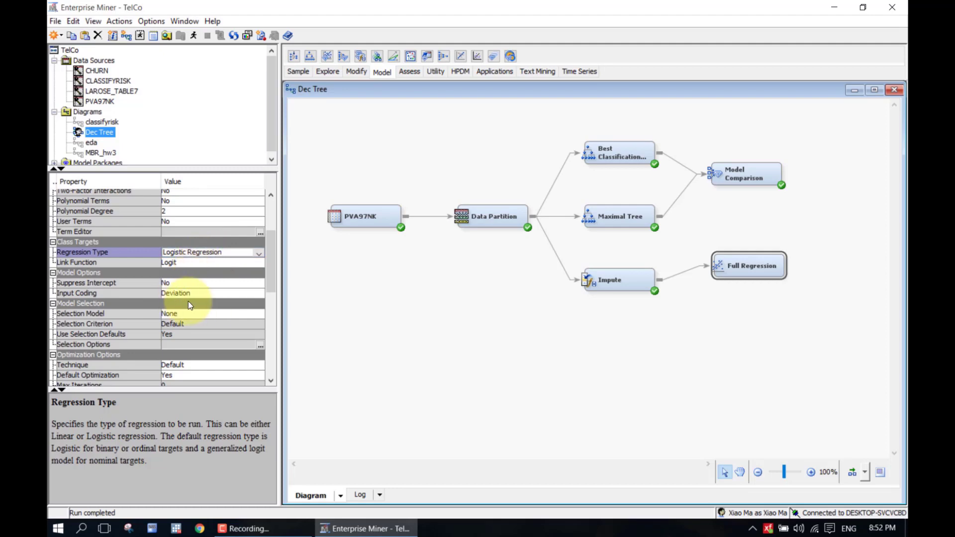
drag(270, 271, 270, 282)
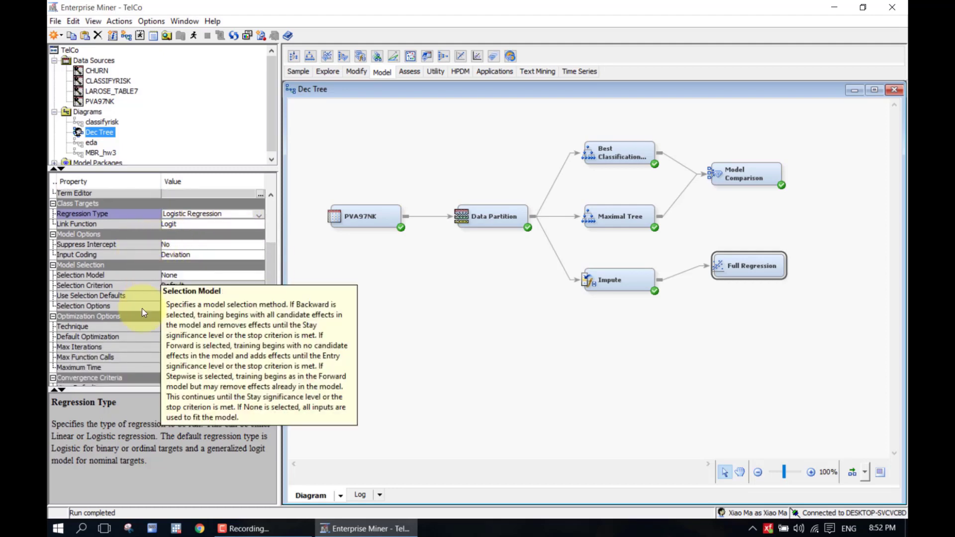
click(188, 277)
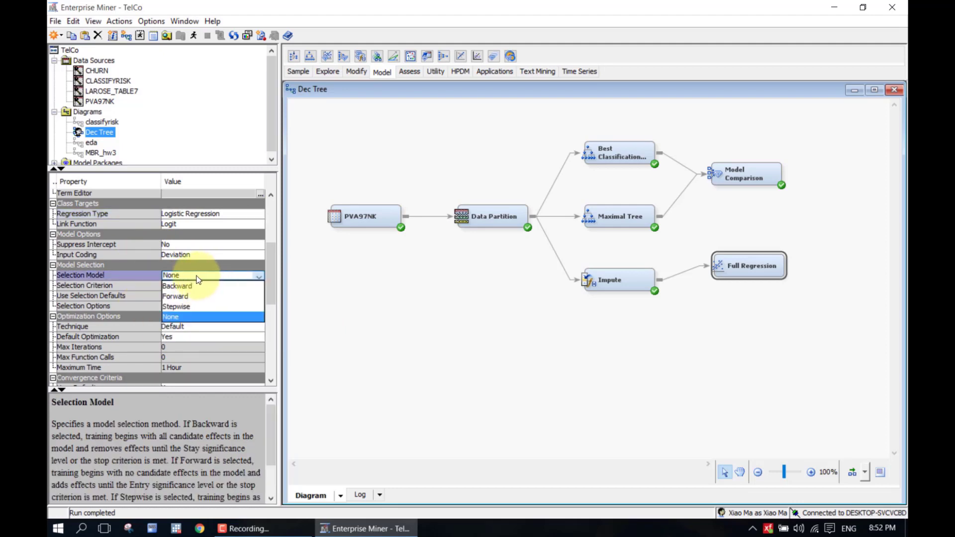
click(198, 318)
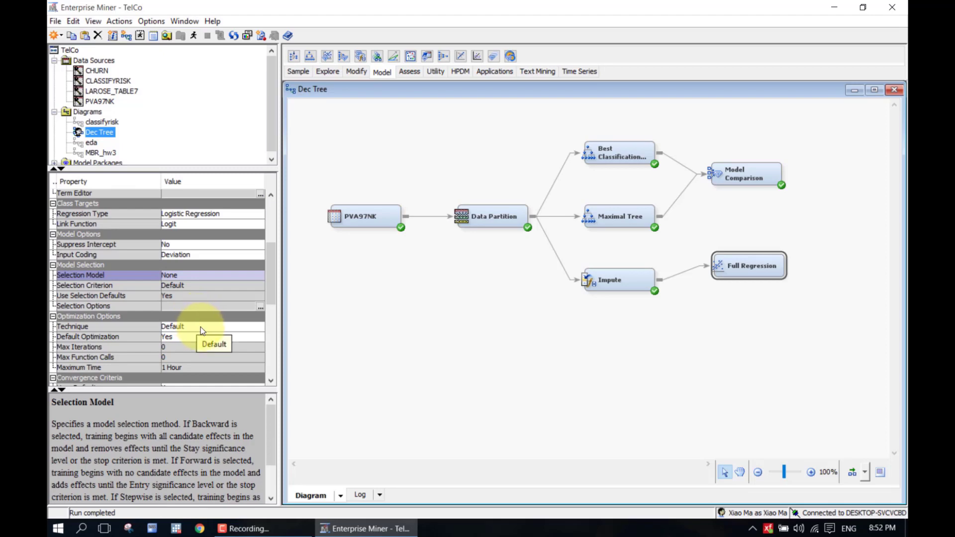
drag(272, 292, 271, 327)
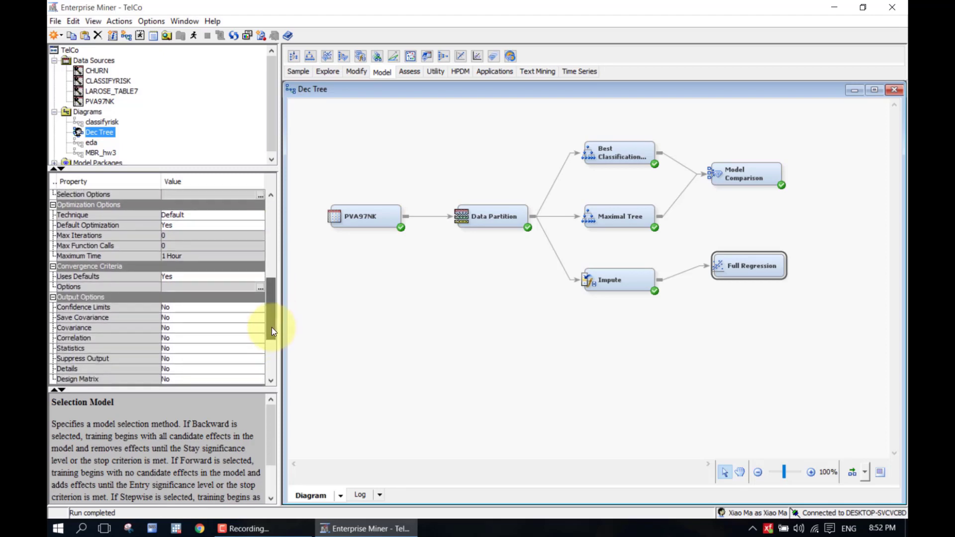
click(225, 218)
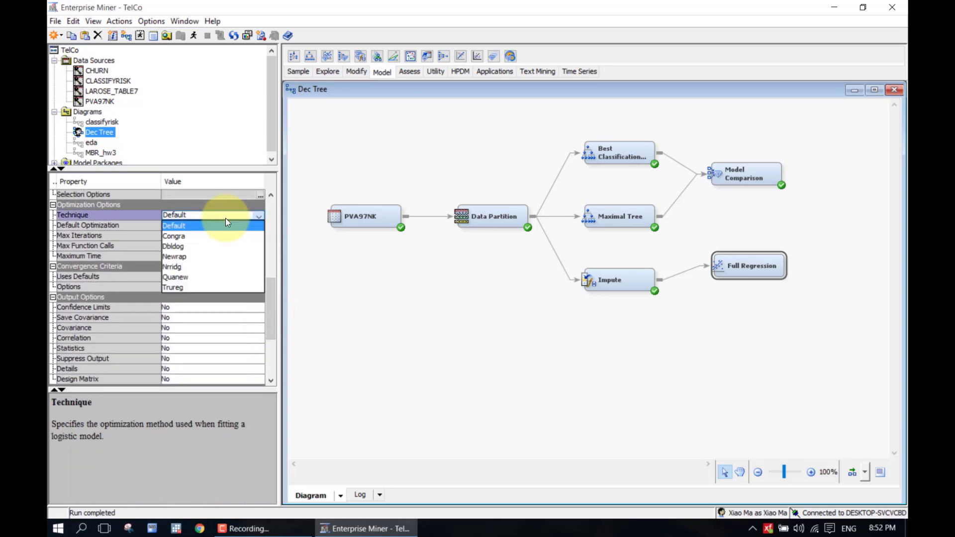
click(225, 218)
click(225, 226)
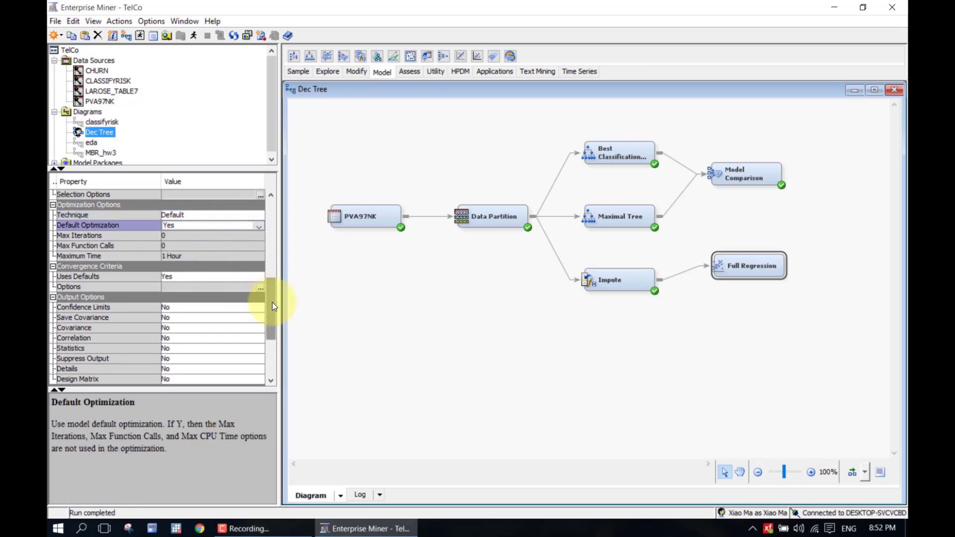
mouse_move(272, 302)
mouse_down()
mouse_move(273, 347)
mouse_move(273, 261)
mouse_move(276, 288)
mouse_up()
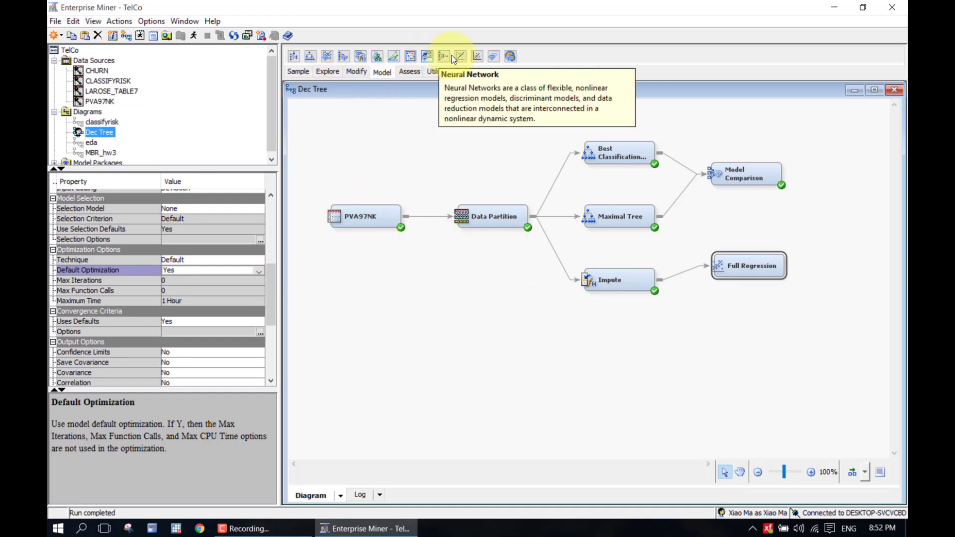
Add a Regression (2) node below Full Regression and connect Impute's output to it
drag(444, 57, 682, 292)
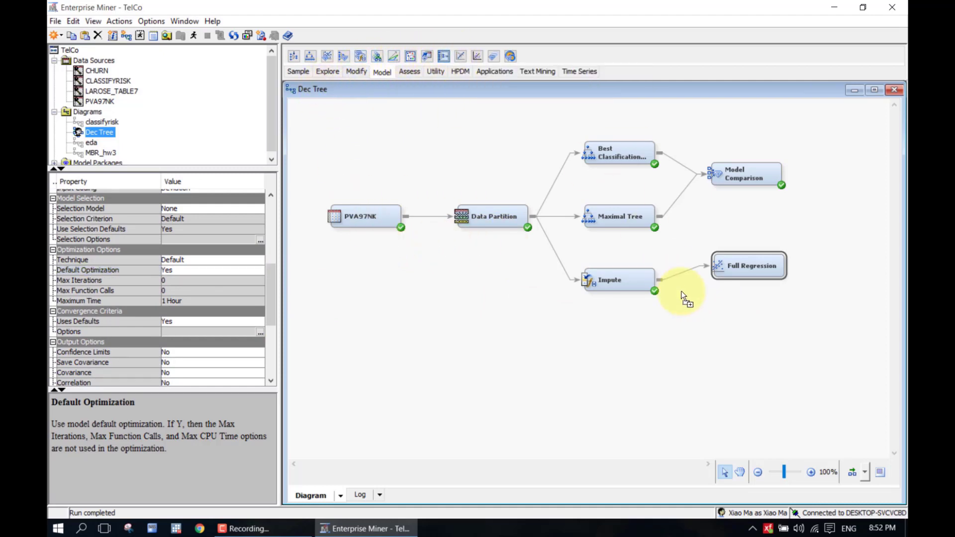
drag(469, 40, 716, 299)
click(669, 284)
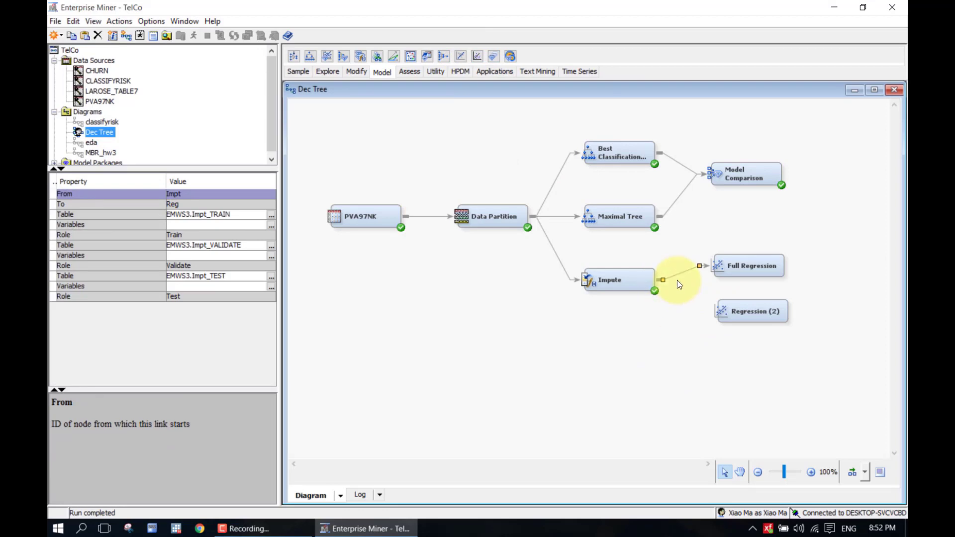
click(678, 283)
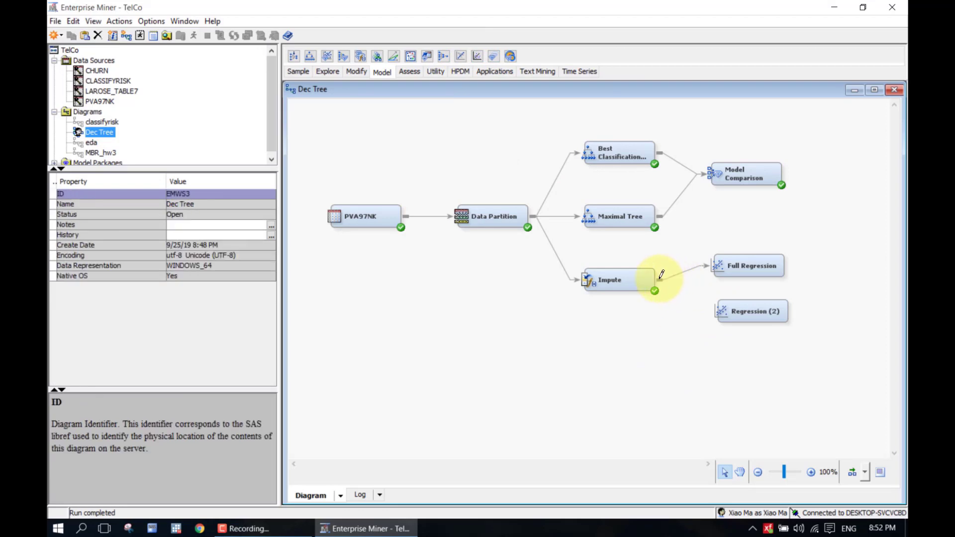
drag(660, 279, 727, 313)
click(747, 316)
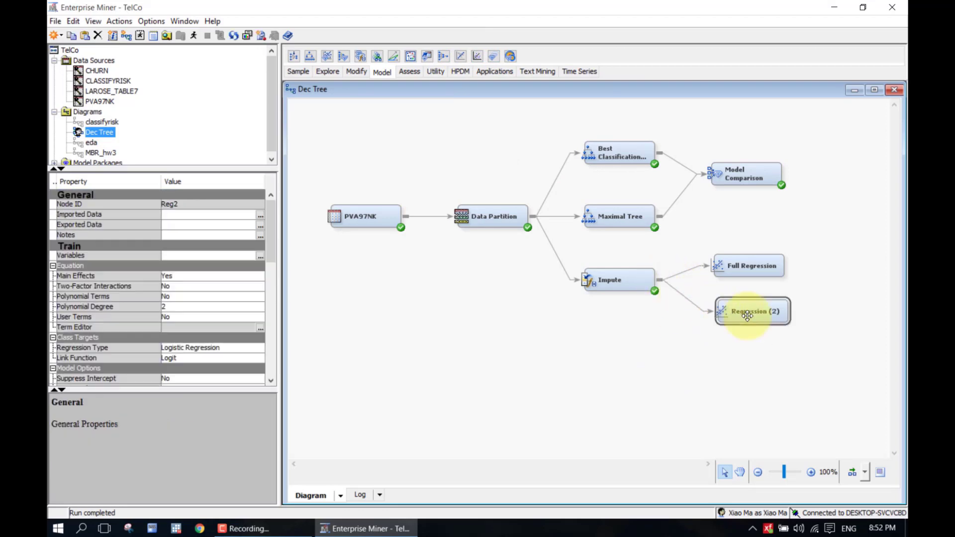
Rename Regression (2) to 'Stepwise Regression'
drag(747, 315, 758, 311)
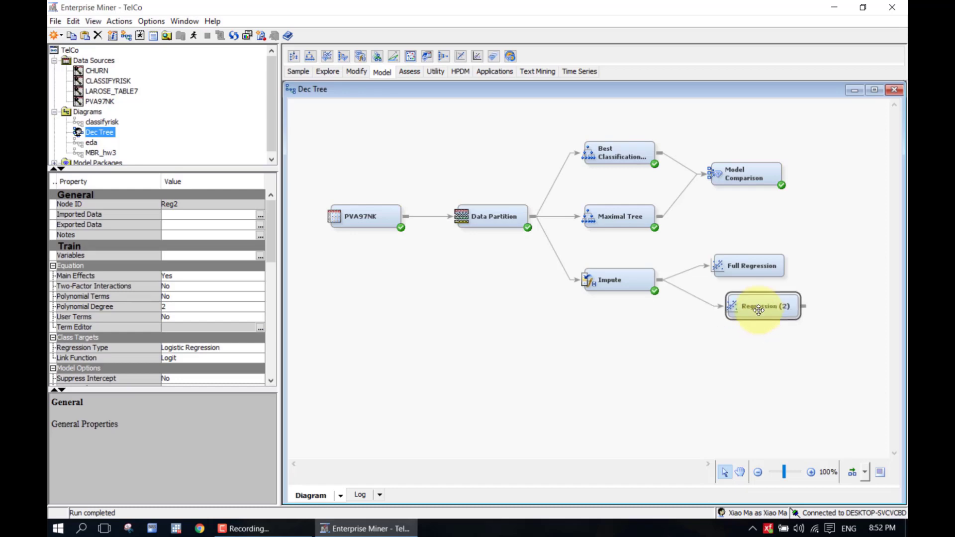
right_click(759, 311)
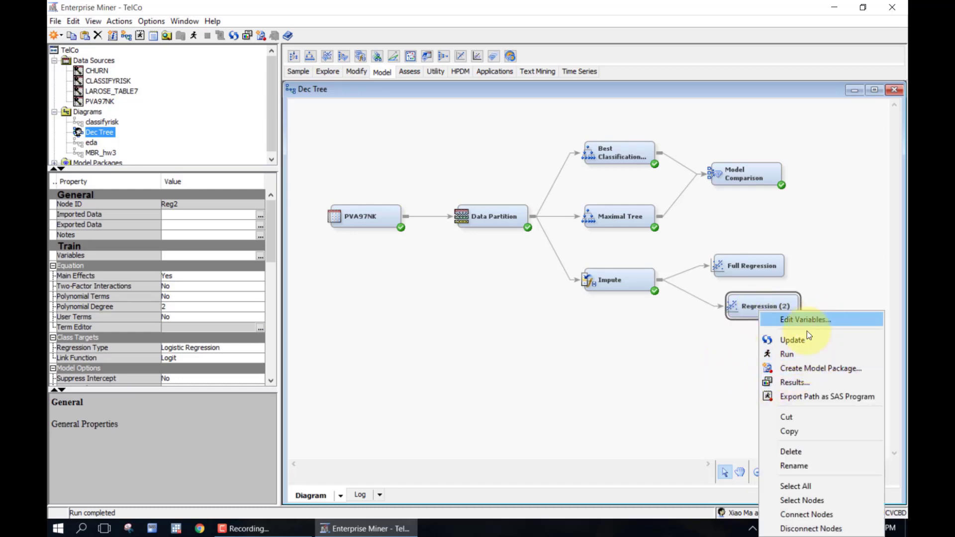
click(796, 466)
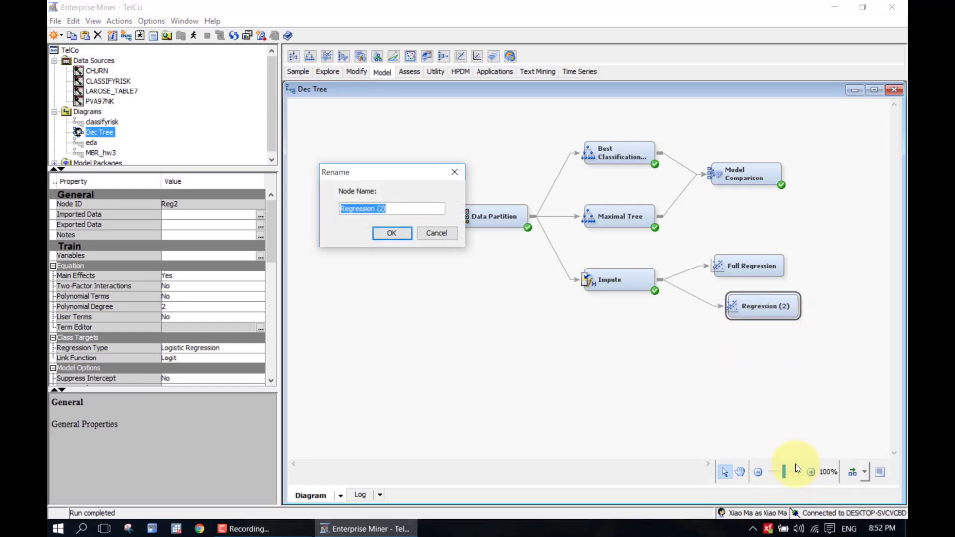
key(BackSpace)
key(BackSpace)
key(BackSpace)
key(BackSpace)
key(Home)
text(Stepwise)
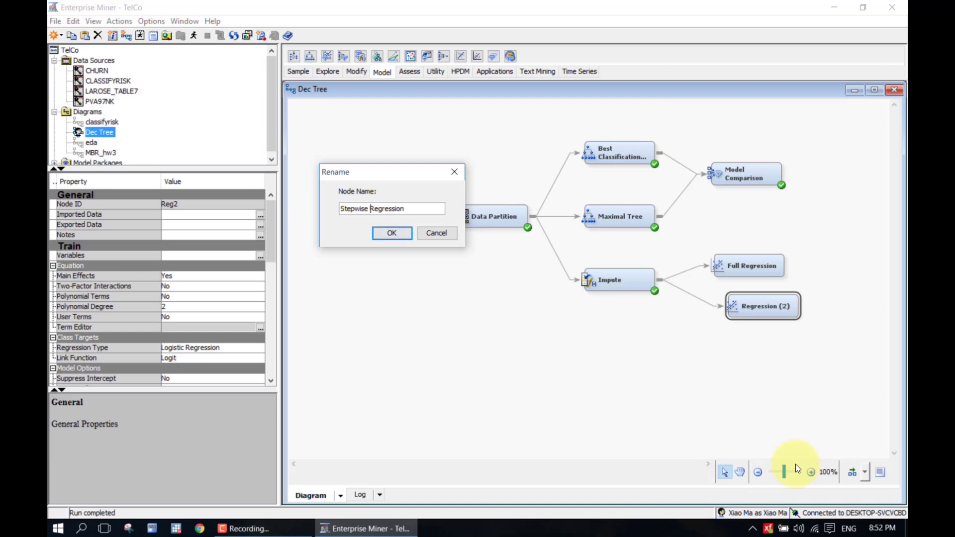
click(377, 235)
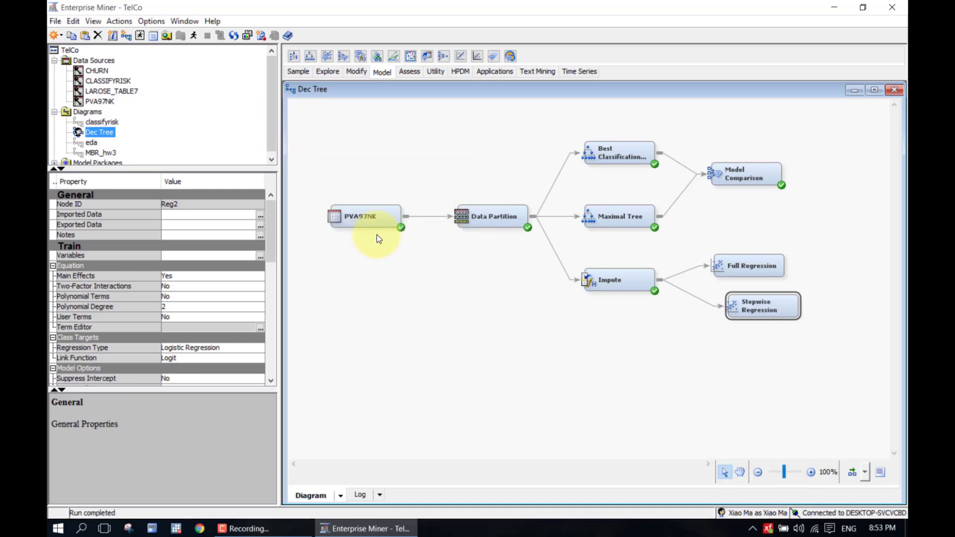
drag(769, 299, 756, 311)
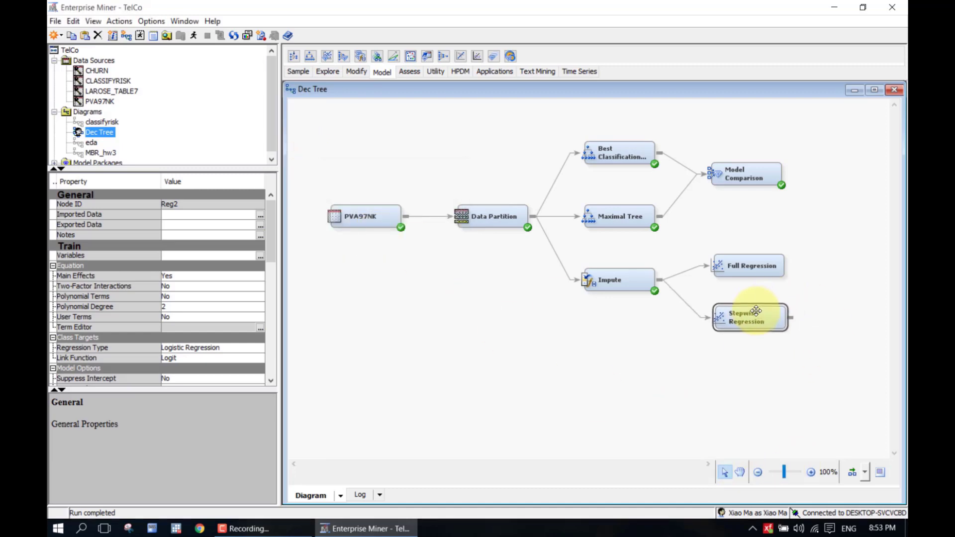
Set the Stepwise Regression node's Selection Model to Stepwise
drag(267, 251, 272, 300)
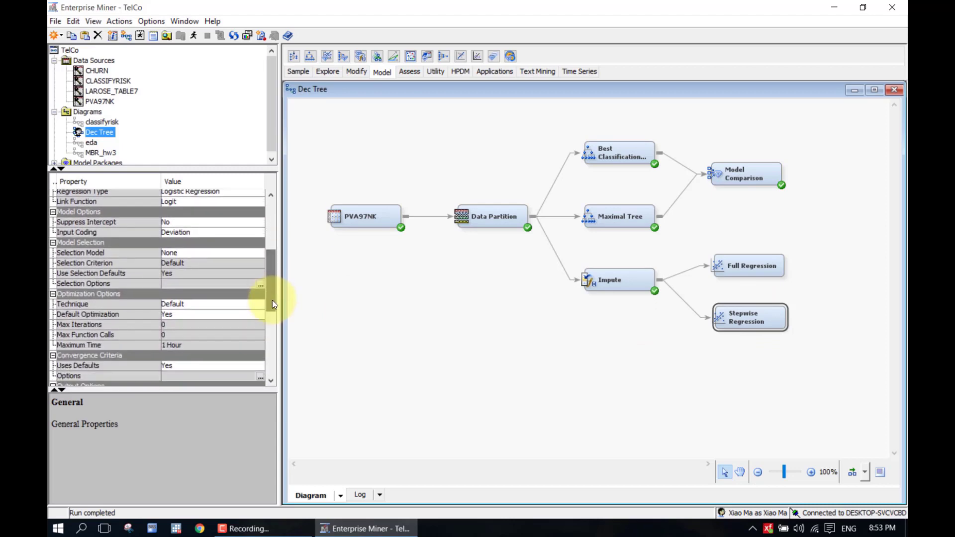
click(182, 254)
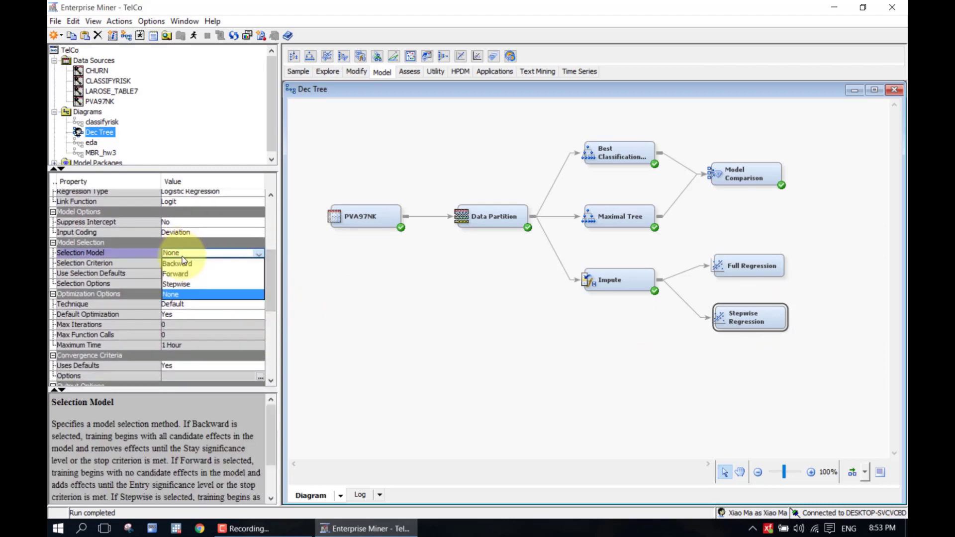
click(182, 284)
drag(272, 301, 276, 351)
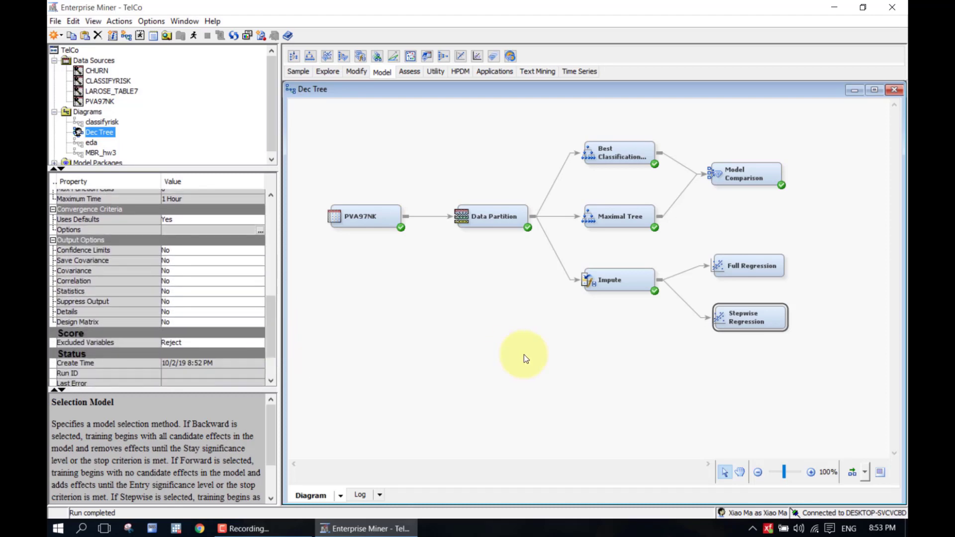
click(687, 371)
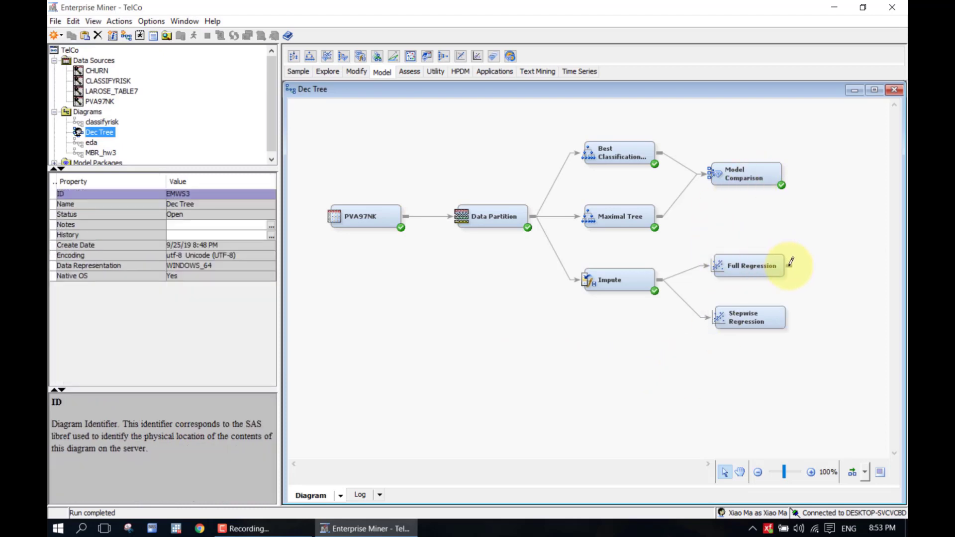
Connect Full Regression and Stepwise Regression to Model Comparison and run that path
drag(790, 266, 711, 174)
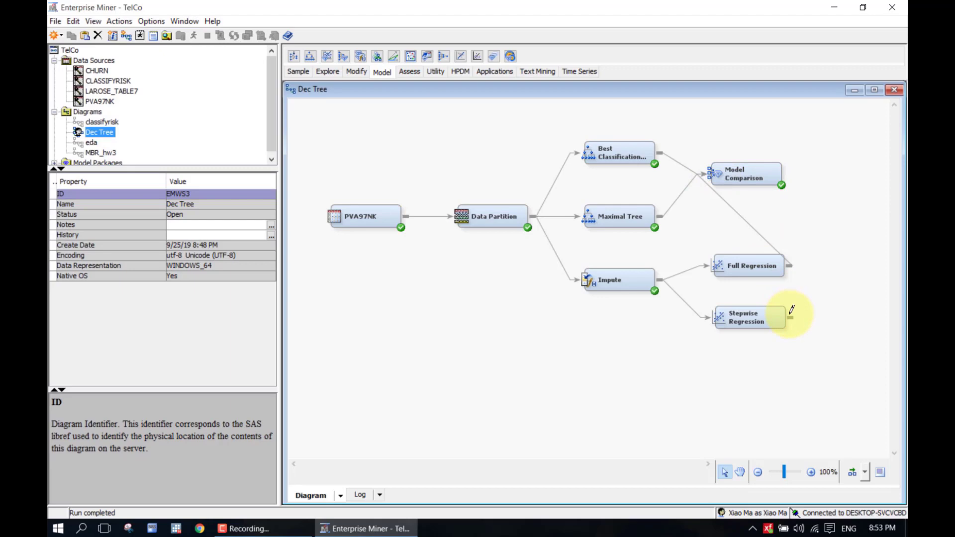
drag(791, 312, 717, 171)
click(737, 176)
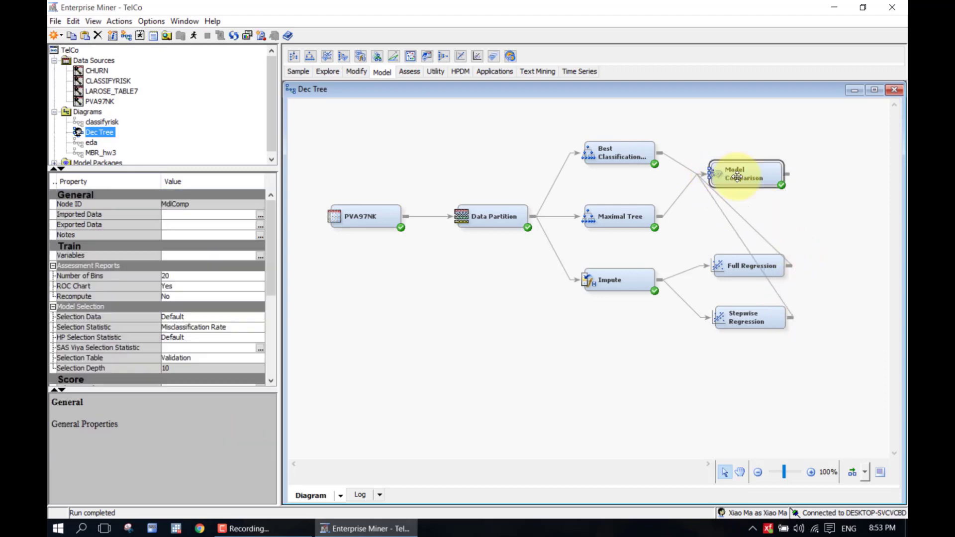
right_click(737, 177)
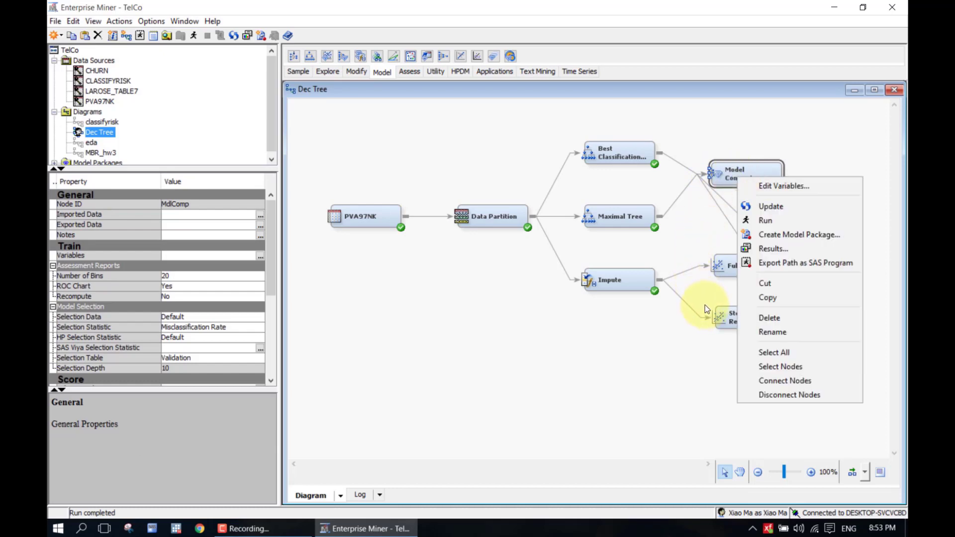
click(748, 220)
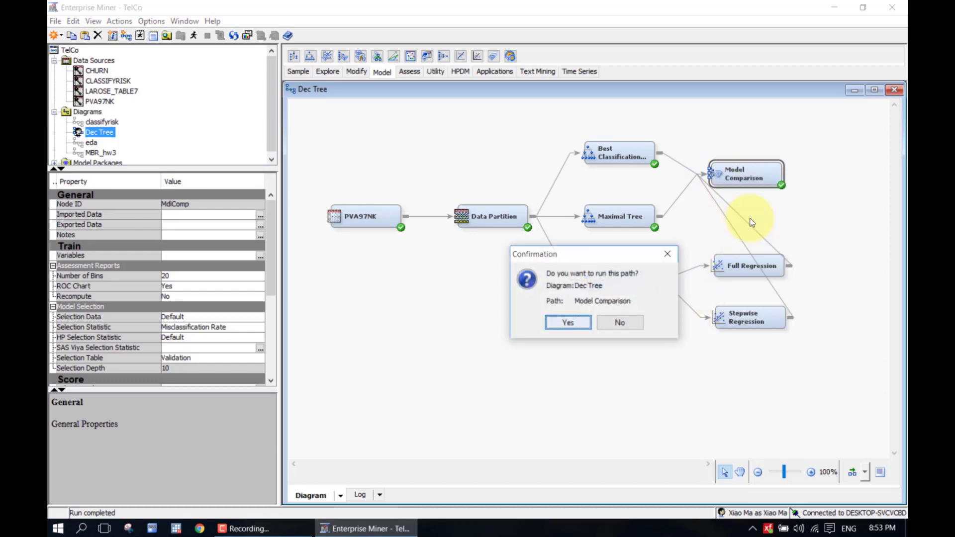
click(552, 320)
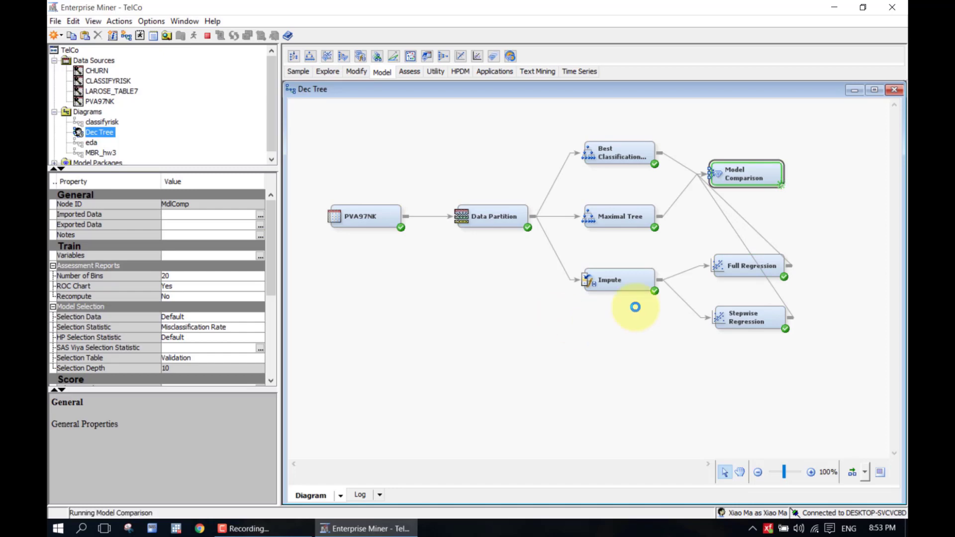
Auto-arrange the diagram at 90% zoom and view the Model Comparison results
click(852, 472)
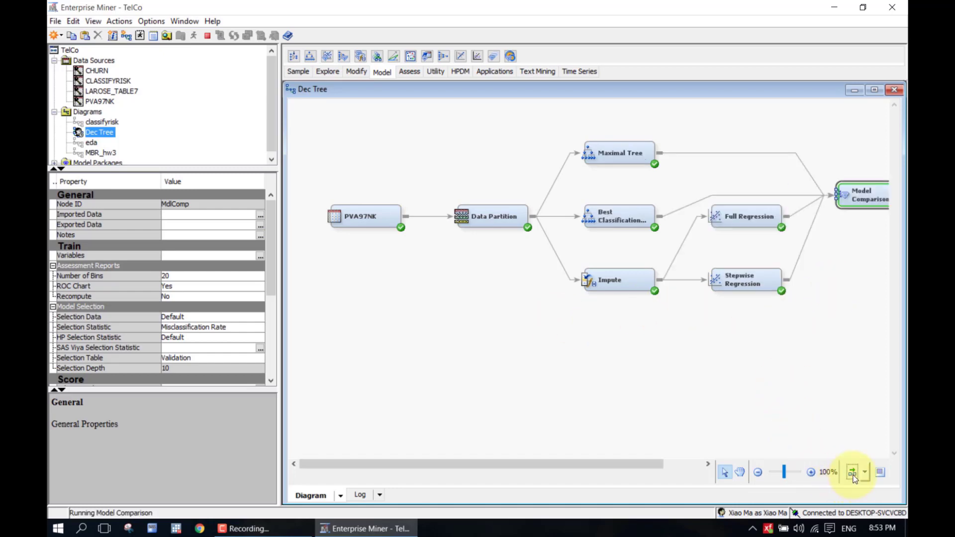
click(760, 471)
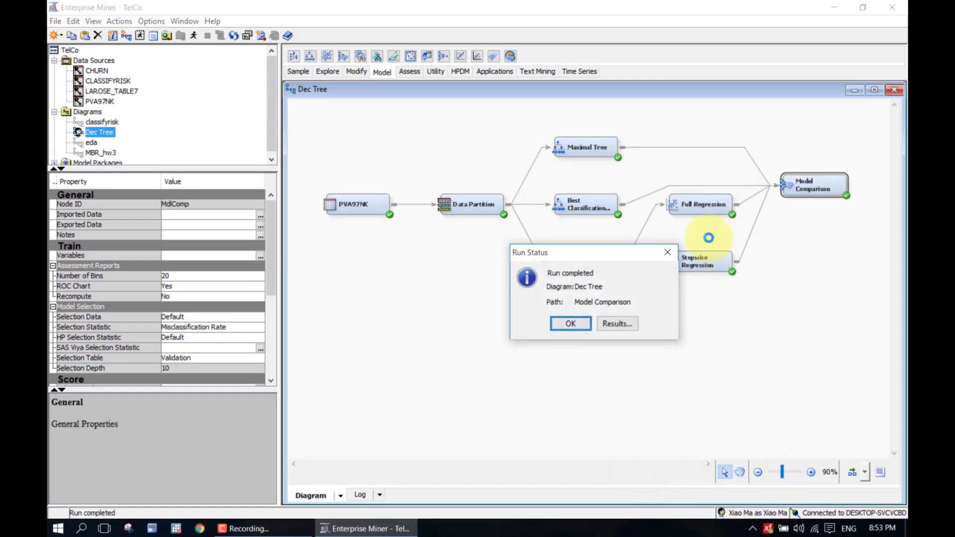
click(622, 329)
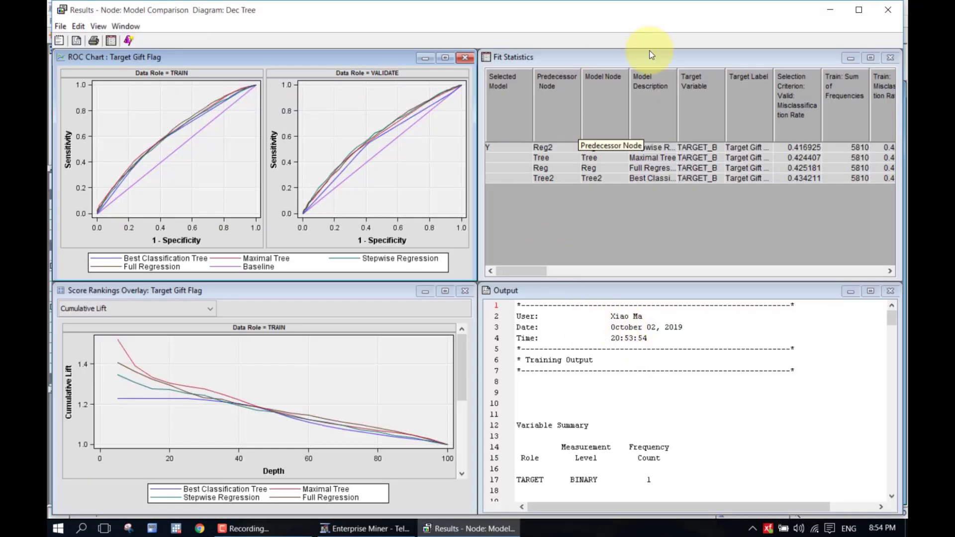
Maximize the Fit Statistics table and adjust the Selection Criterion column width
click(871, 58)
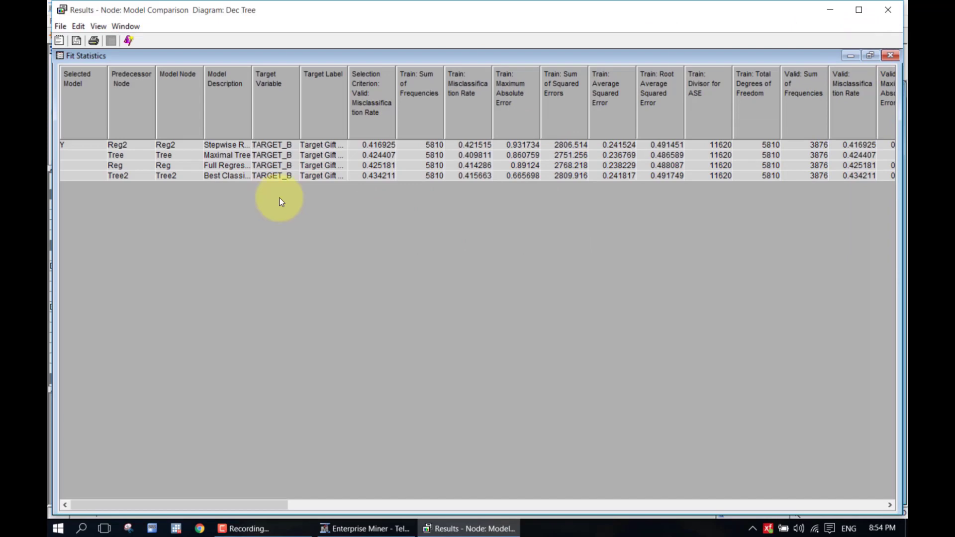
mouse_move(397, 107)
mouse_down()
mouse_move(396, 115)
mouse_move(425, 111)
mouse_move(400, 116)
mouse_up()
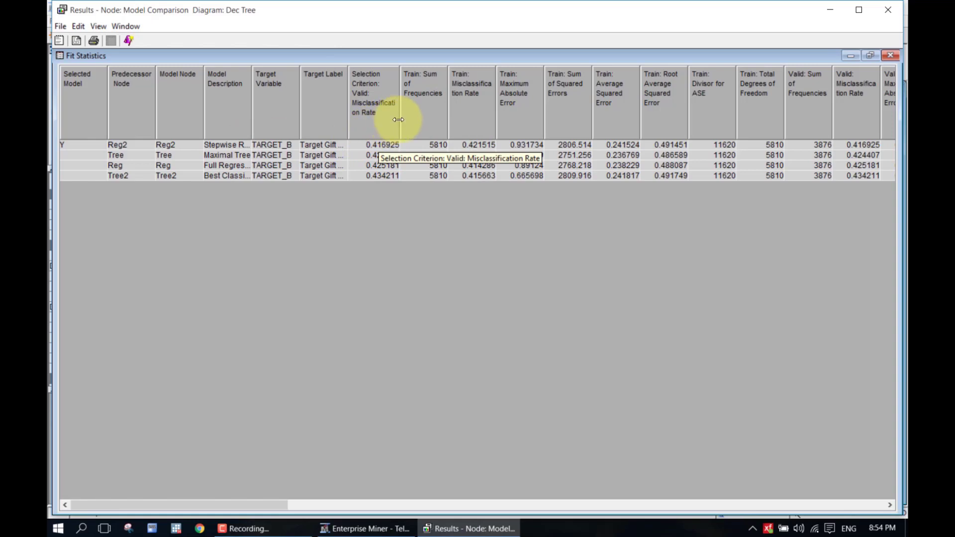
mouse_move(396, 121)
mouse_down()
mouse_move(411, 125)
mouse_move(397, 130)
mouse_up()
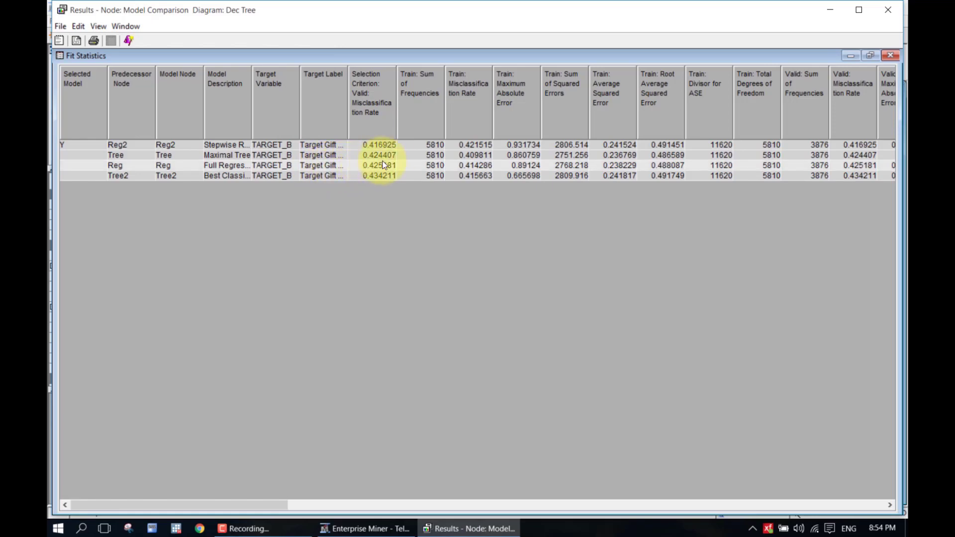
Widen the Selection Criterion column in the Fit Statistics table
drag(396, 136, 408, 136)
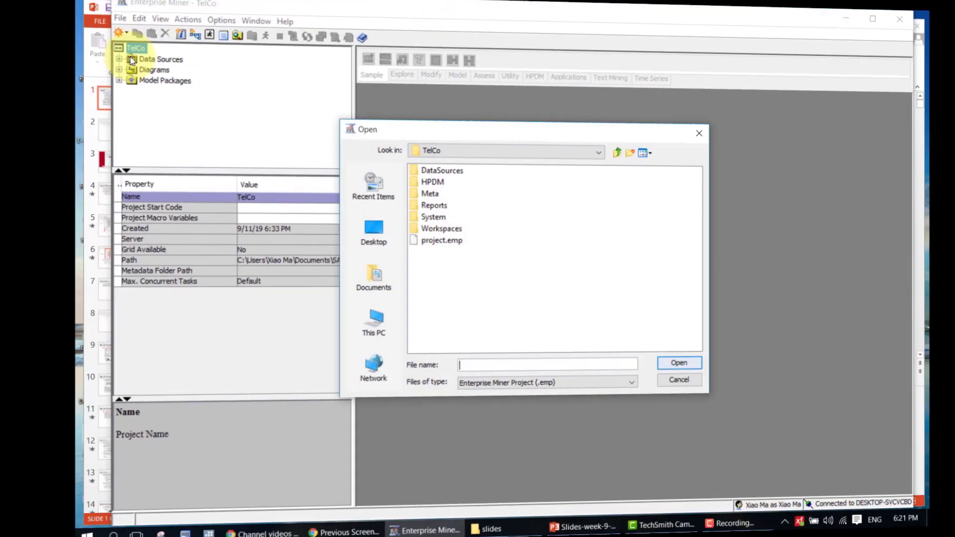
Close the Open dialog and start a new SAS Table data source under Data Sources
key(Escape)
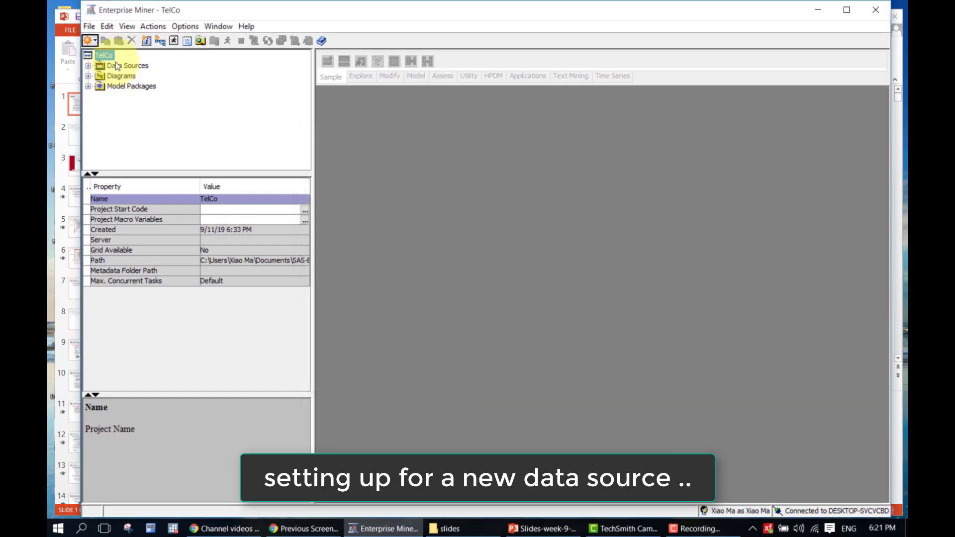
click(89, 27)
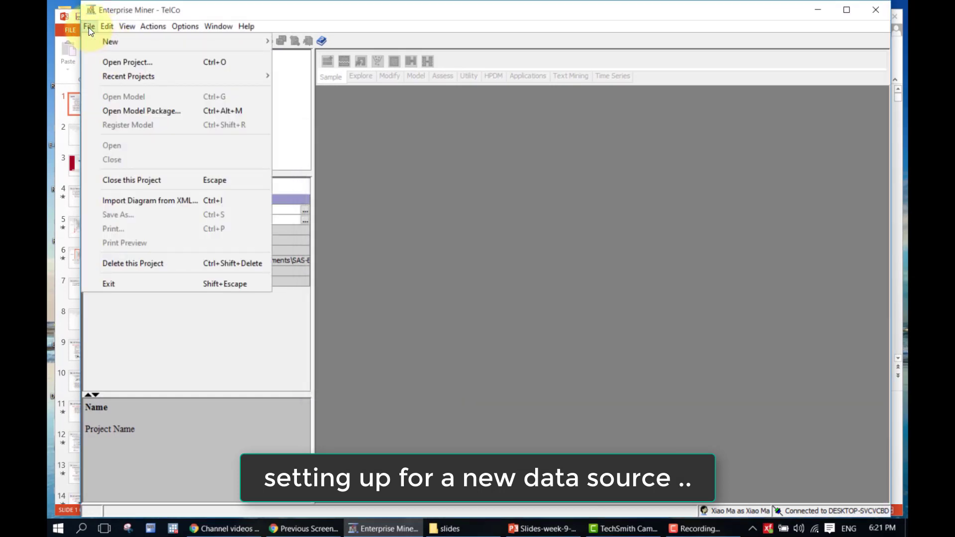
click(89, 28)
click(88, 66)
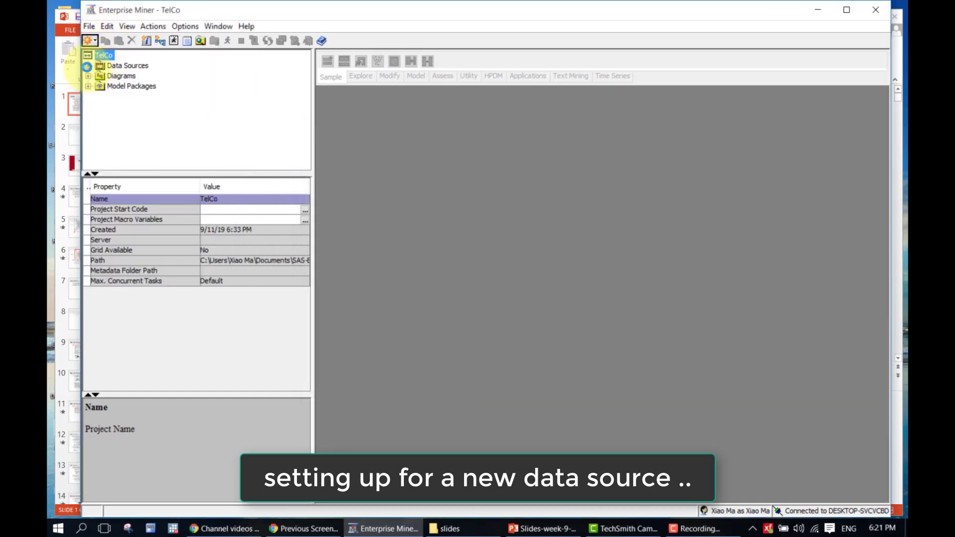
right_click(122, 68)
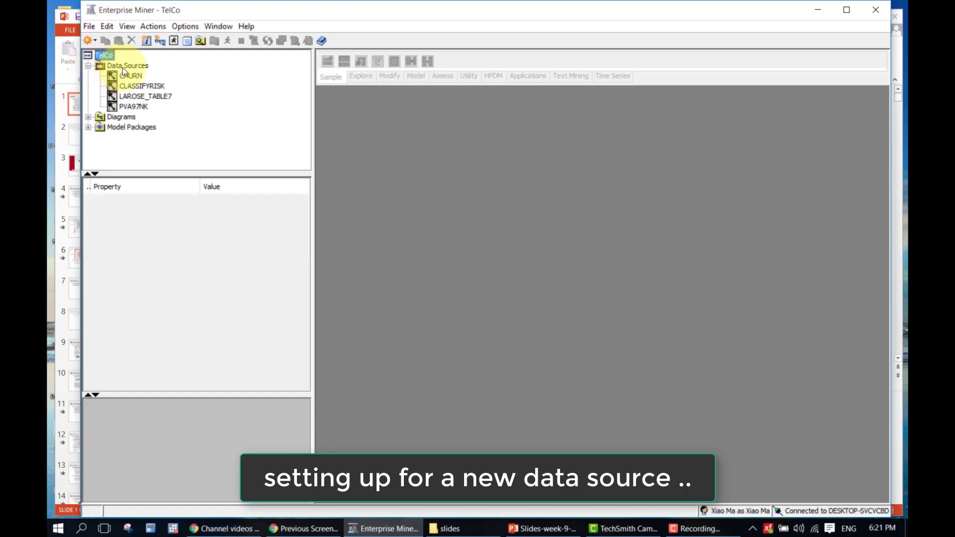
click(144, 76)
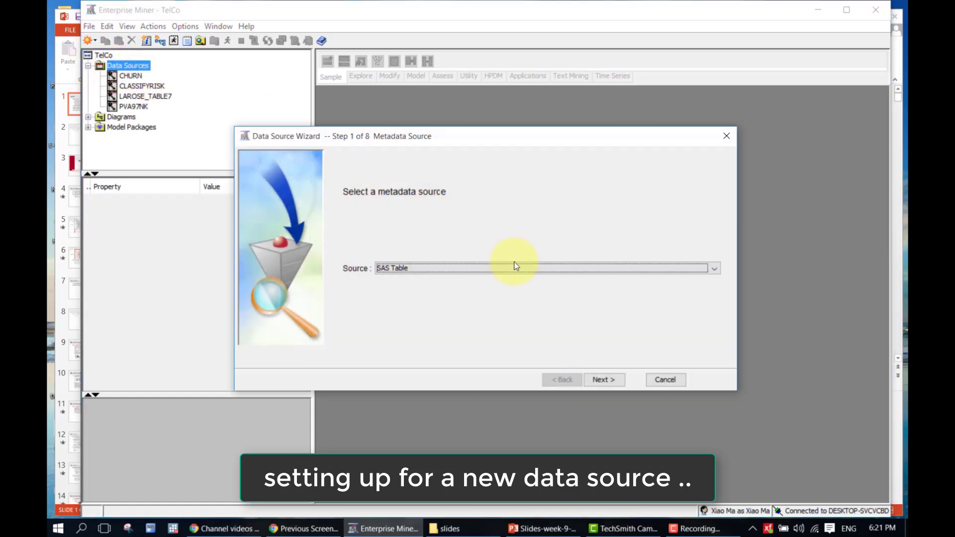
click(601, 380)
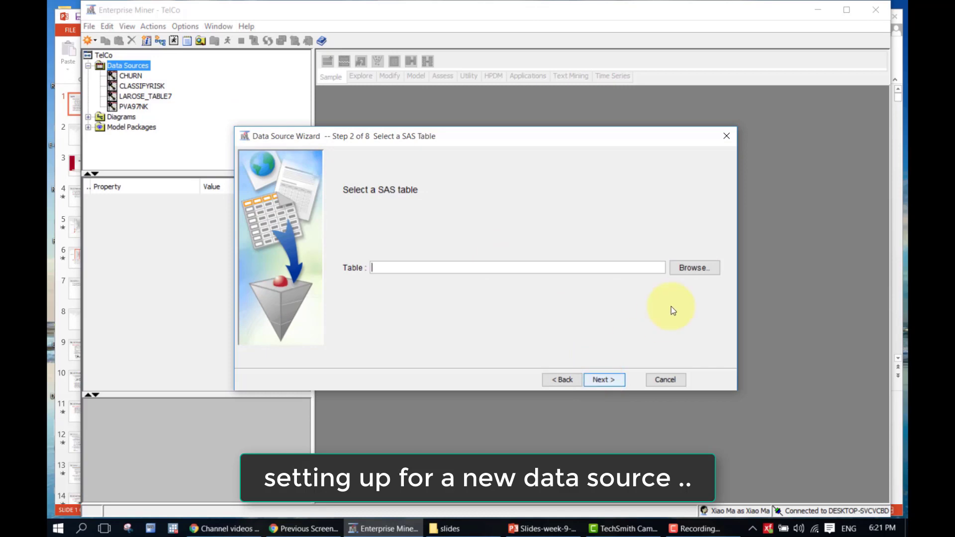
Choose the MYLIB.CEREALS table and advance through Table Information with Basic metadata
click(696, 270)
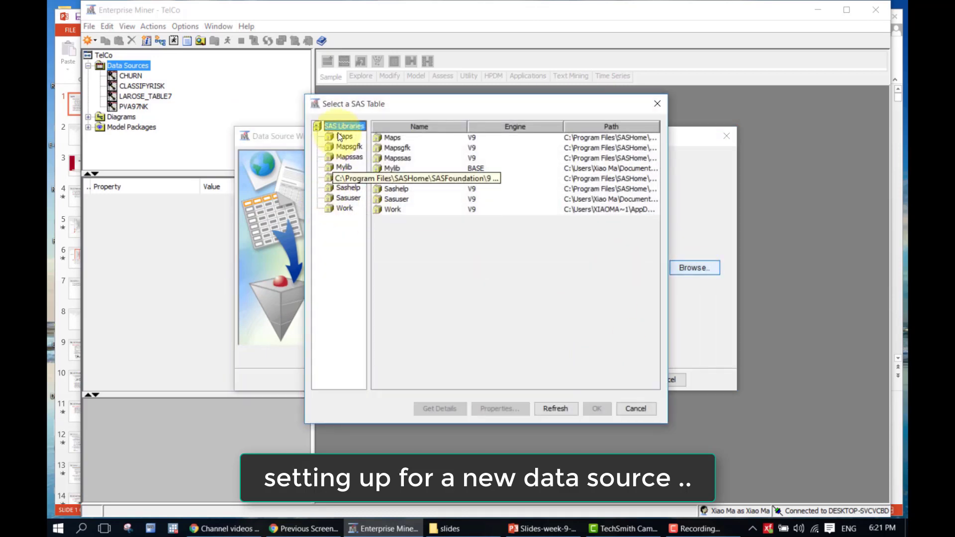
click(344, 167)
click(391, 169)
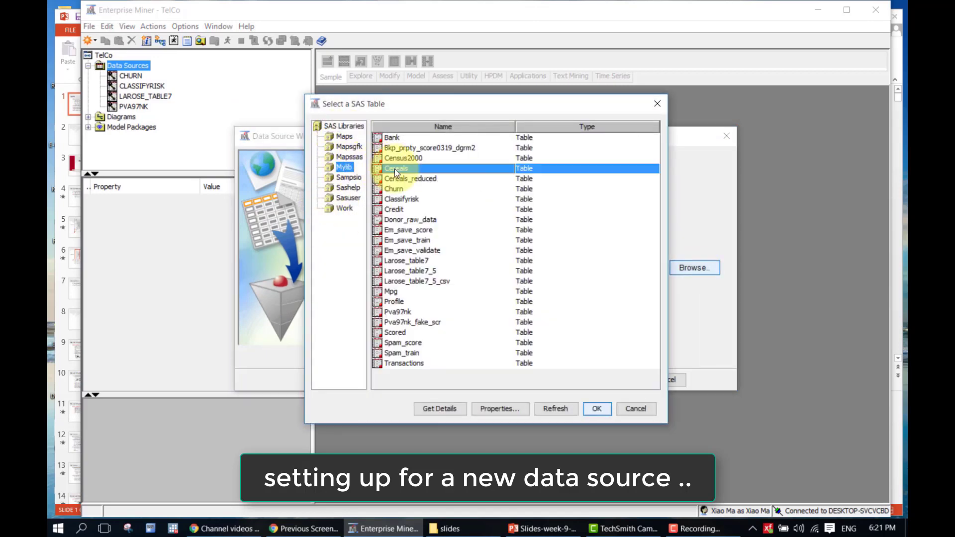
click(595, 409)
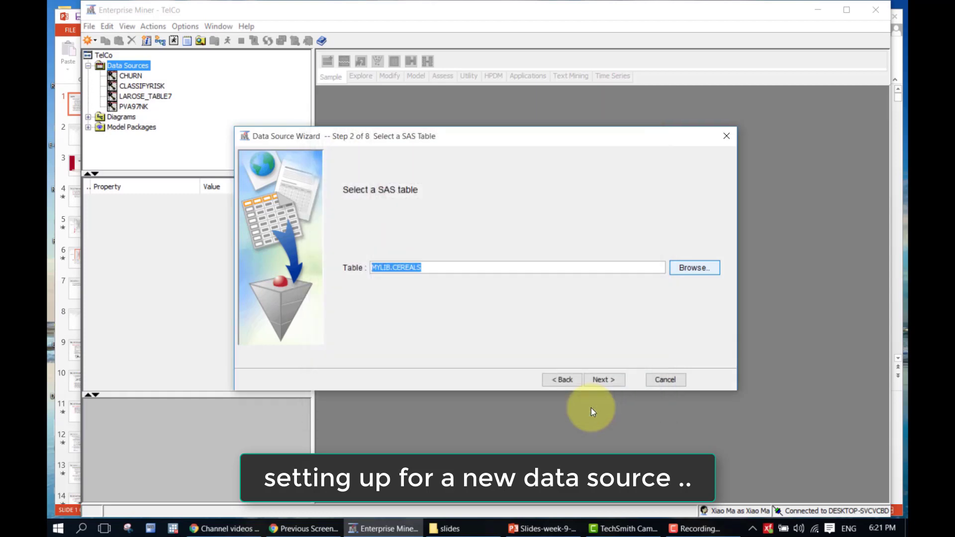
click(600, 380)
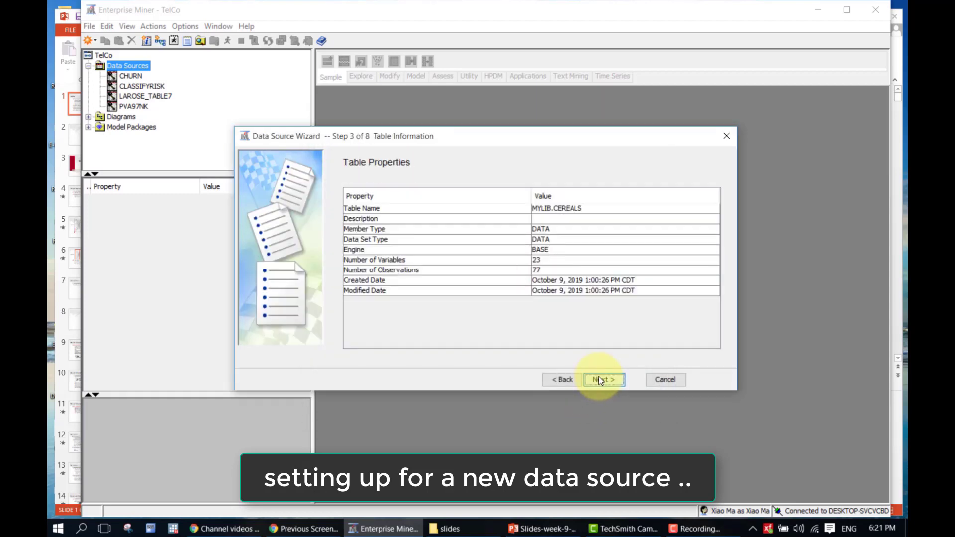
click(600, 381)
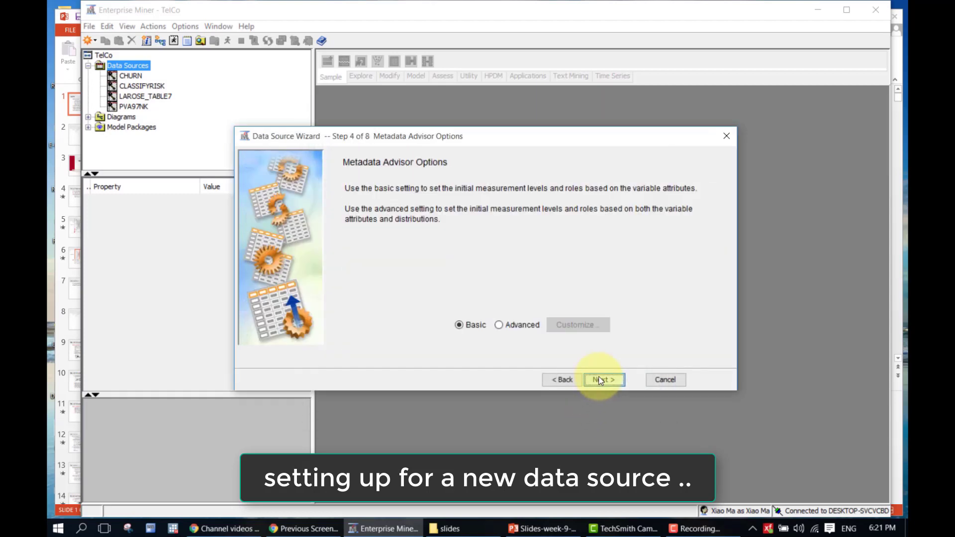
click(601, 380)
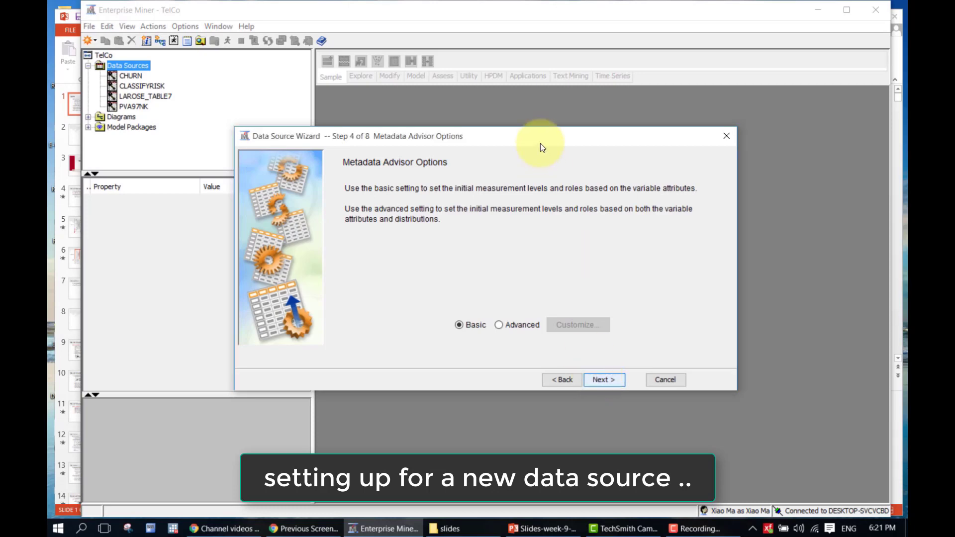
Enlarge the wizard, then give Name the ID role and Rating the Target role
drag(519, 130, 519, 15)
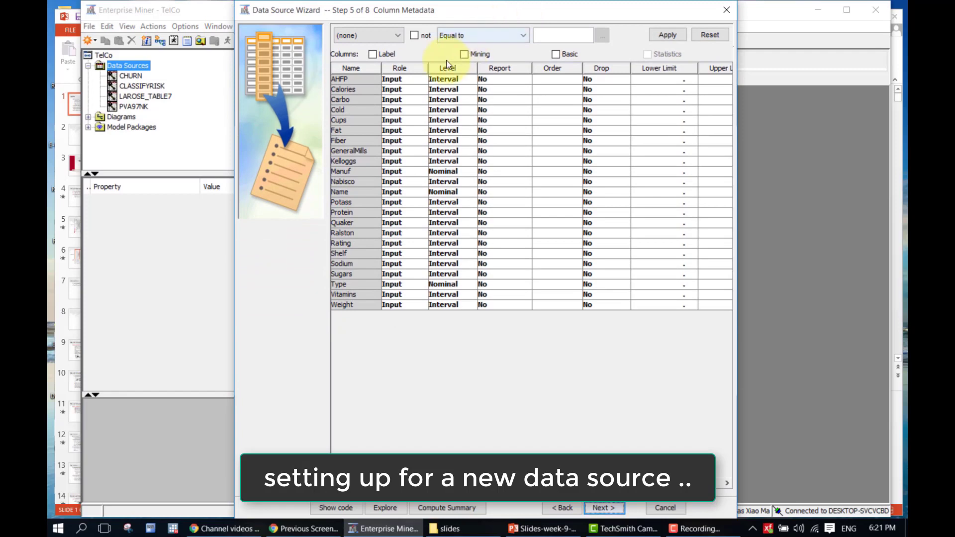
drag(380, 72, 383, 72)
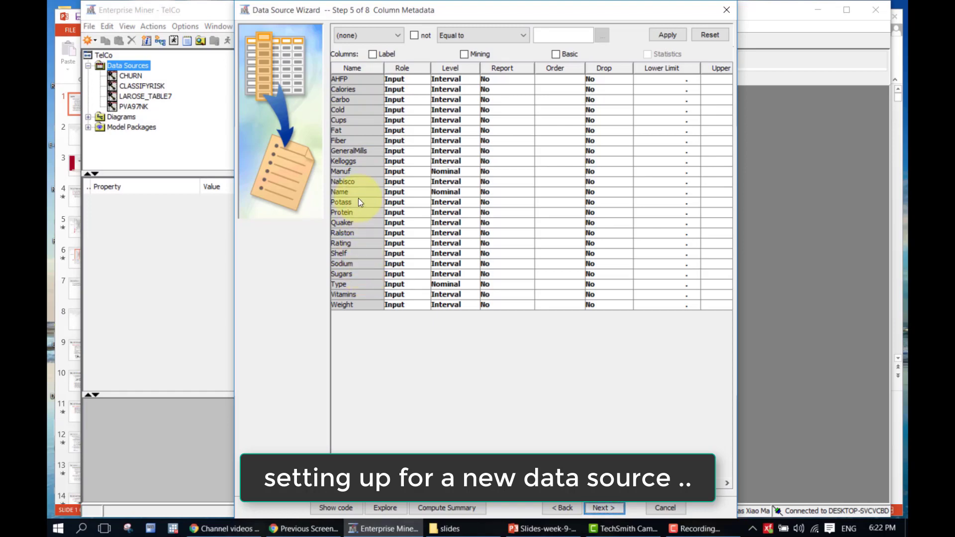
click(392, 192)
click(423, 260)
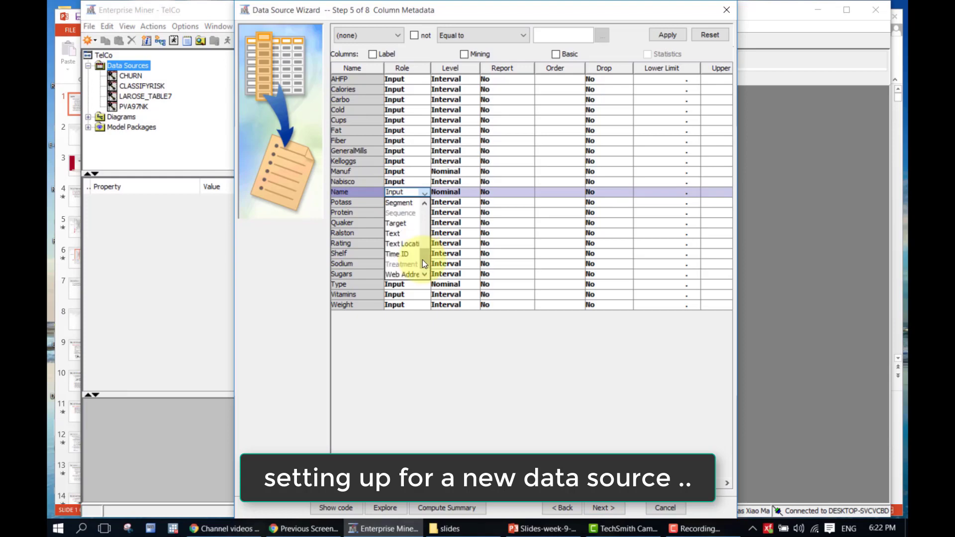
drag(423, 263, 425, 228)
click(413, 224)
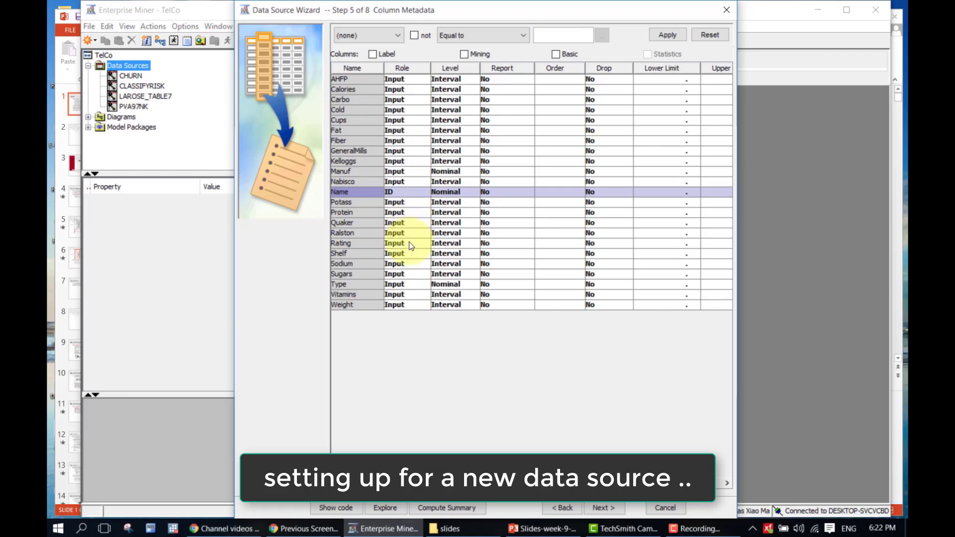
click(410, 244)
click(425, 320)
click(425, 319)
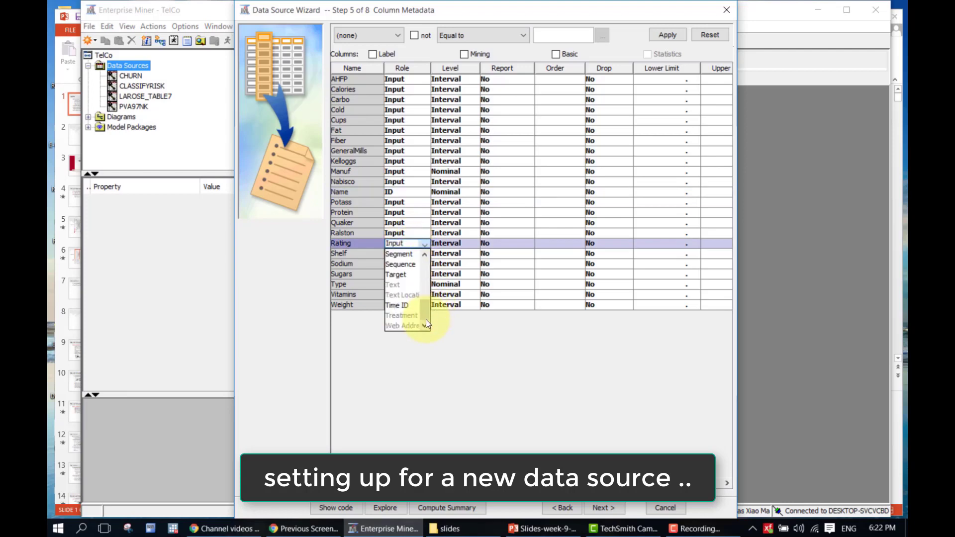
click(416, 274)
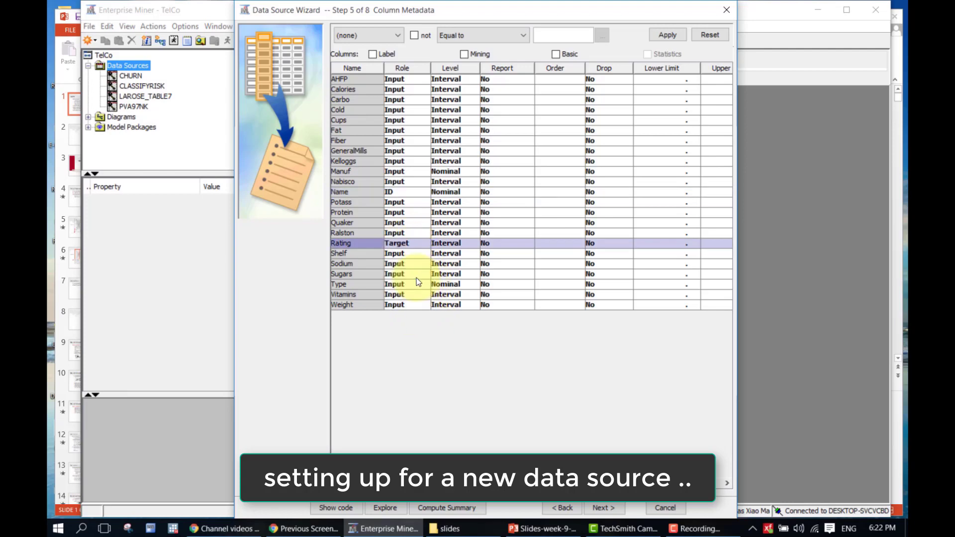
Keep the Fiber and Sugars variables set to the Input role
click(364, 80)
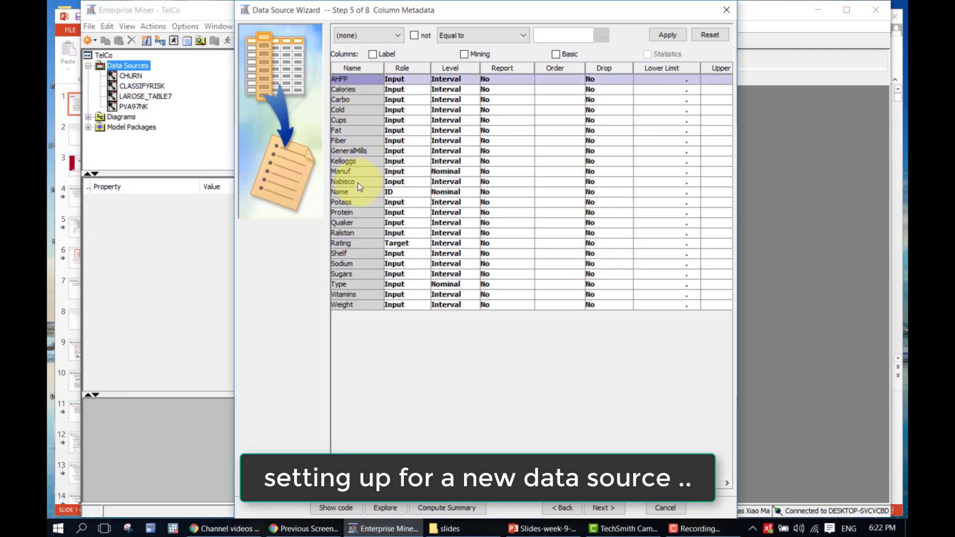
click(408, 140)
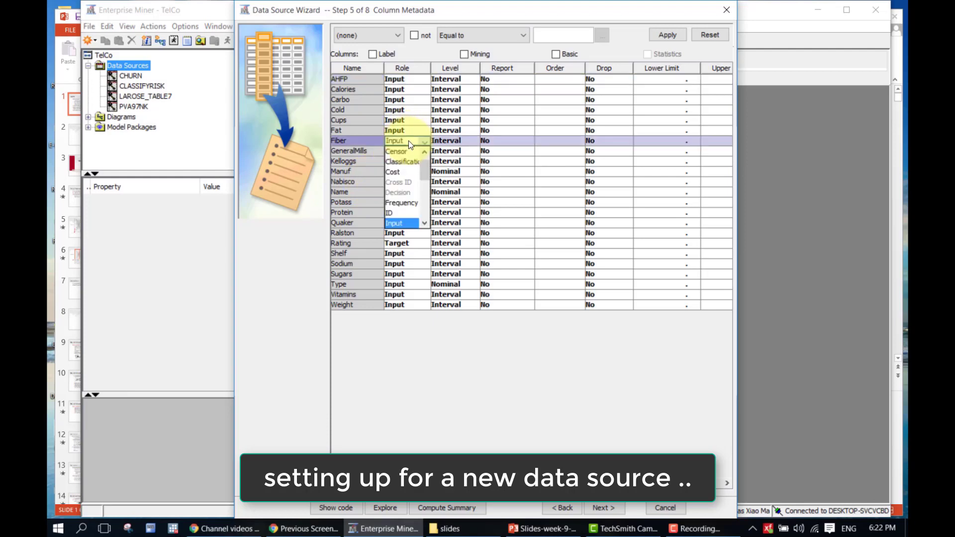
click(415, 224)
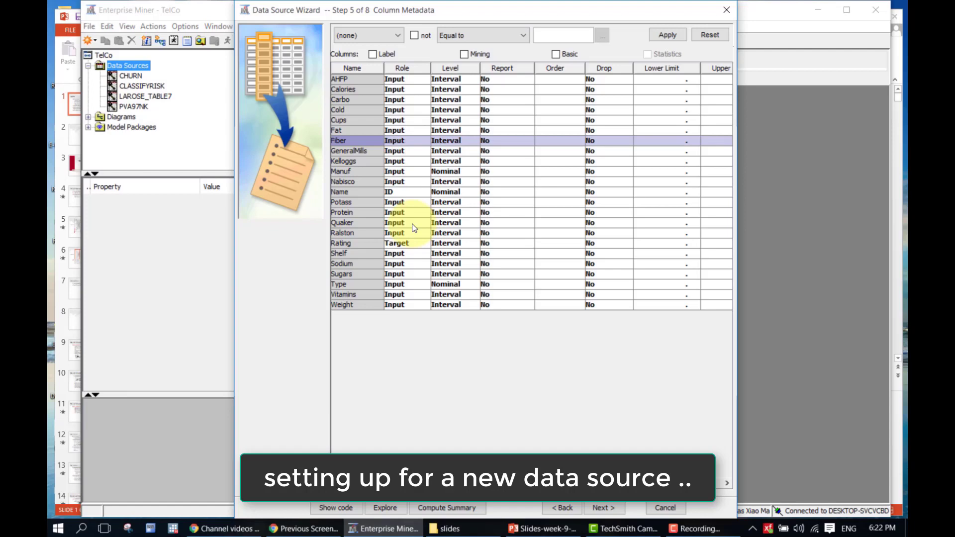
click(393, 274)
click(396, 279)
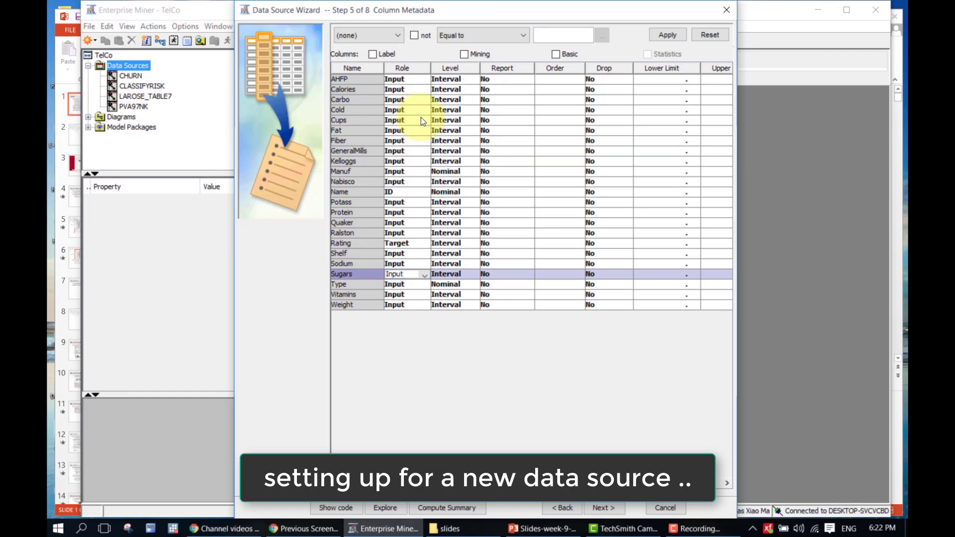
Multi-select AHFP through Fat plus GeneralMills, Kelloggs, Manuf, Nabisco, Potass, Protein and Quaker
click(407, 79)
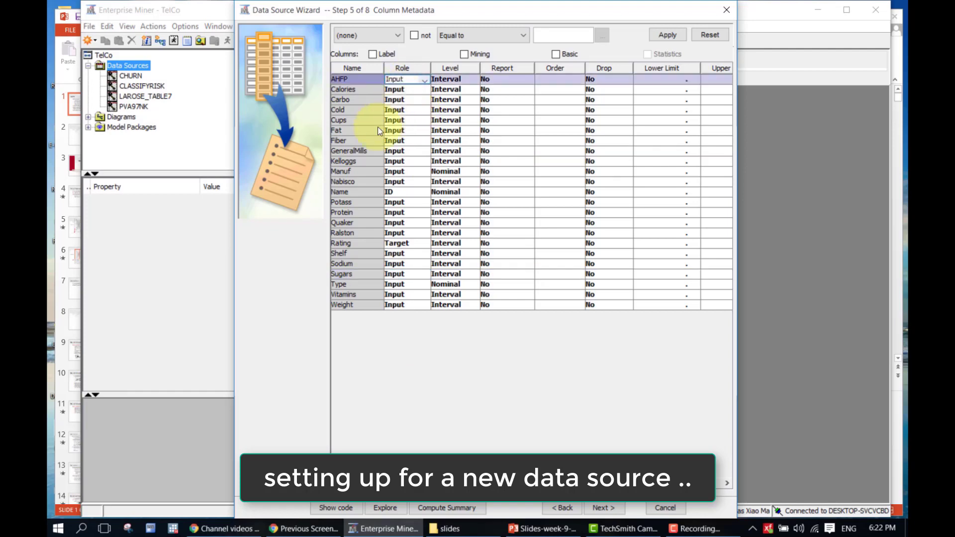
shift+click(360, 130)
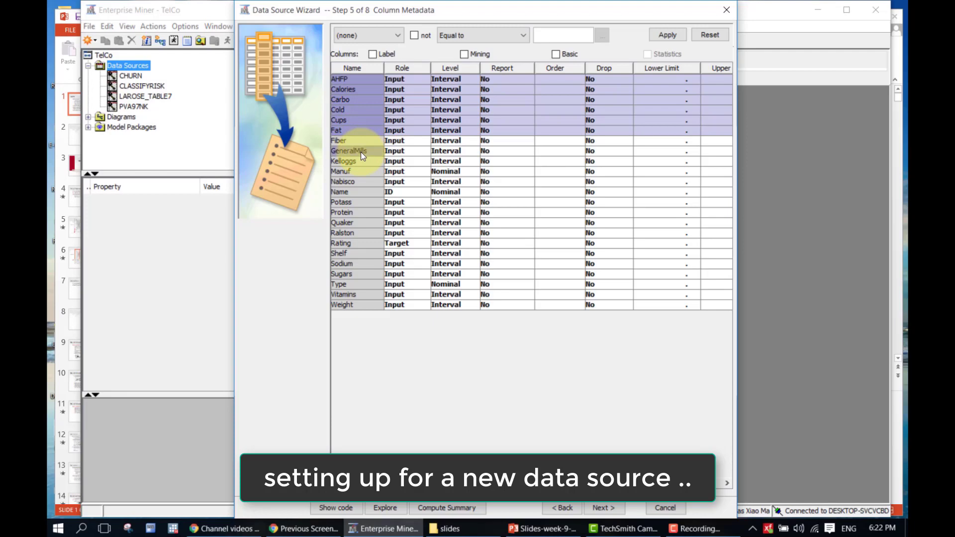
ctrl+click(360, 151)
ctrl+click(360, 160)
ctrl+click(360, 171)
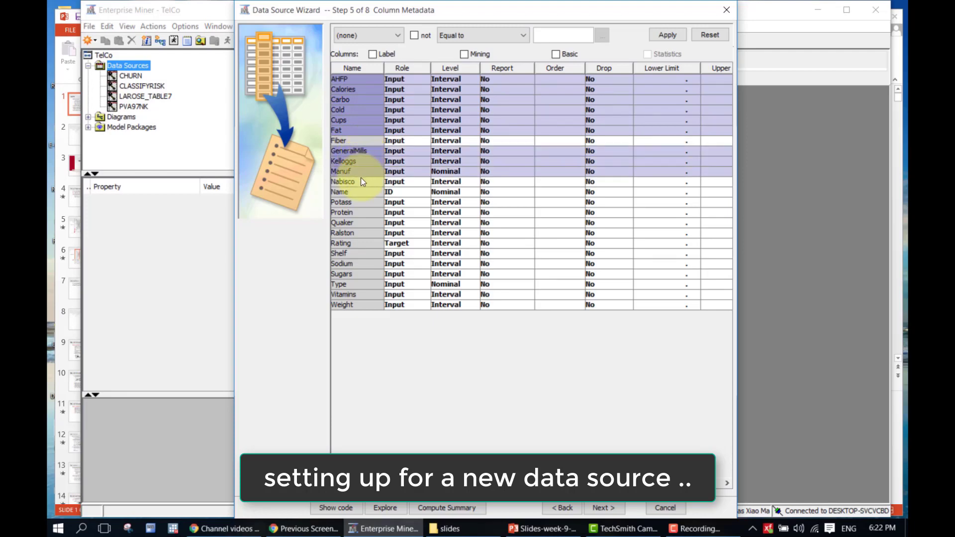
ctrl+click(360, 181)
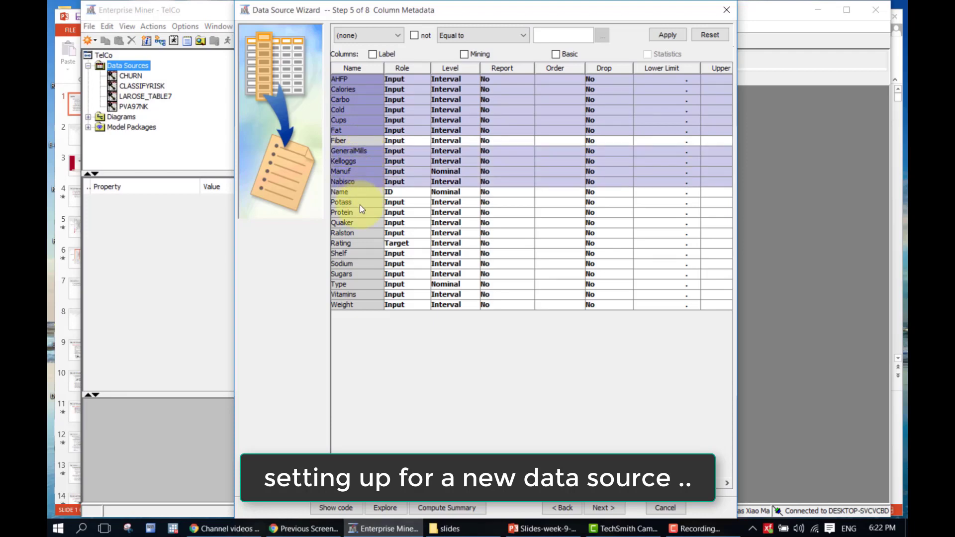
ctrl+click(360, 203)
ctrl+click(360, 213)
ctrl+click(360, 223)
Extend the selection with Ralston, Shelf, Sodium, Type, Vitamins and Weight
right_click(364, 234)
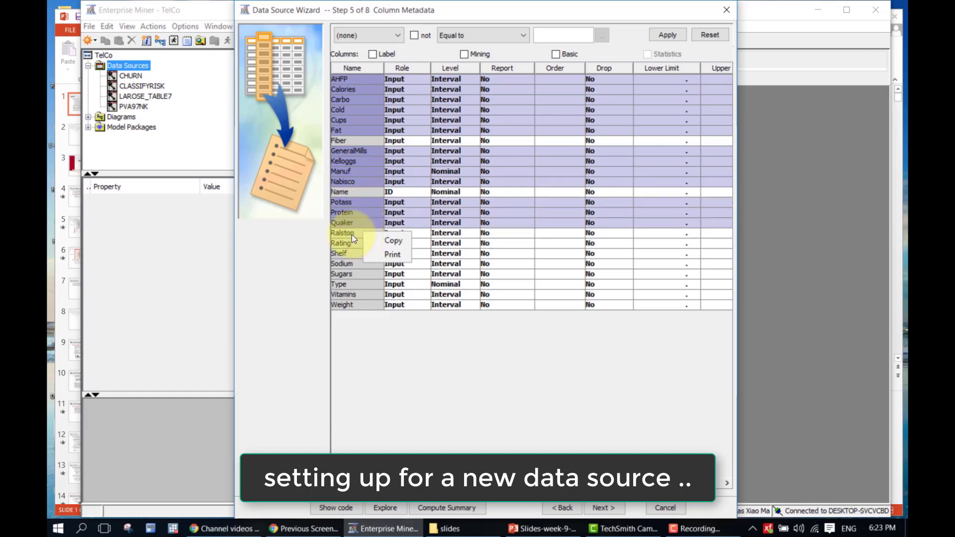
click(351, 234)
ctrl+click(364, 234)
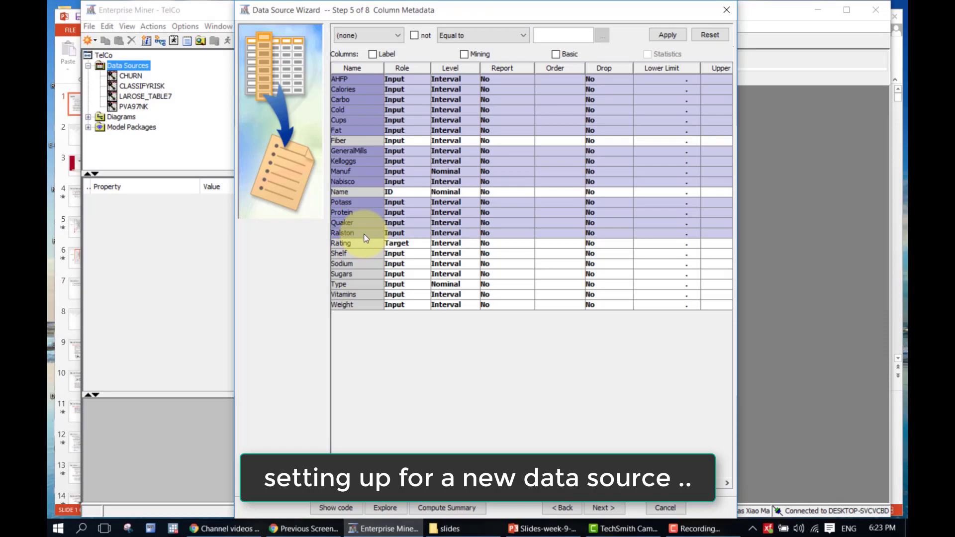
ctrl+click(362, 254)
ctrl+click(365, 268)
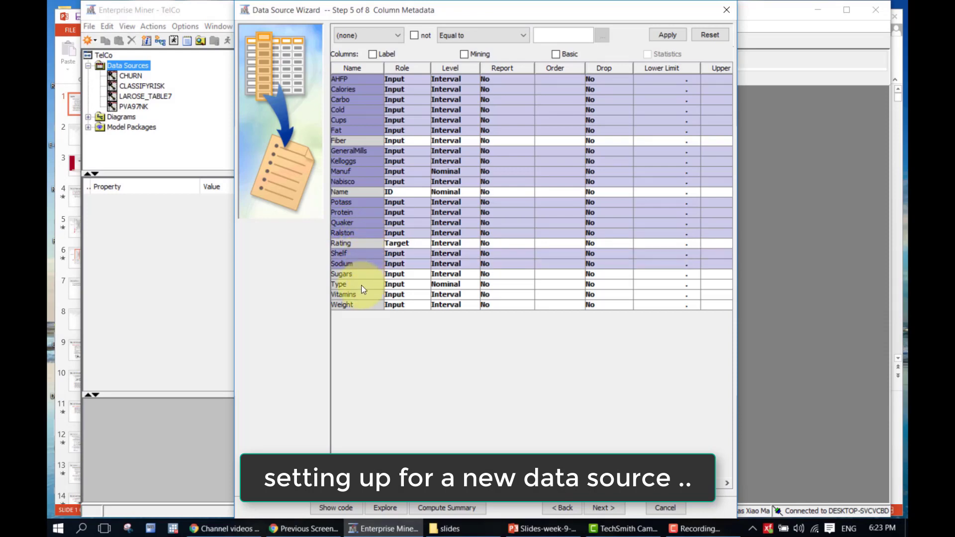
ctrl+click(361, 285)
ctrl+click(362, 295)
ctrl+click(363, 305)
Set the Role of all selected variables to Rejected
click(394, 305)
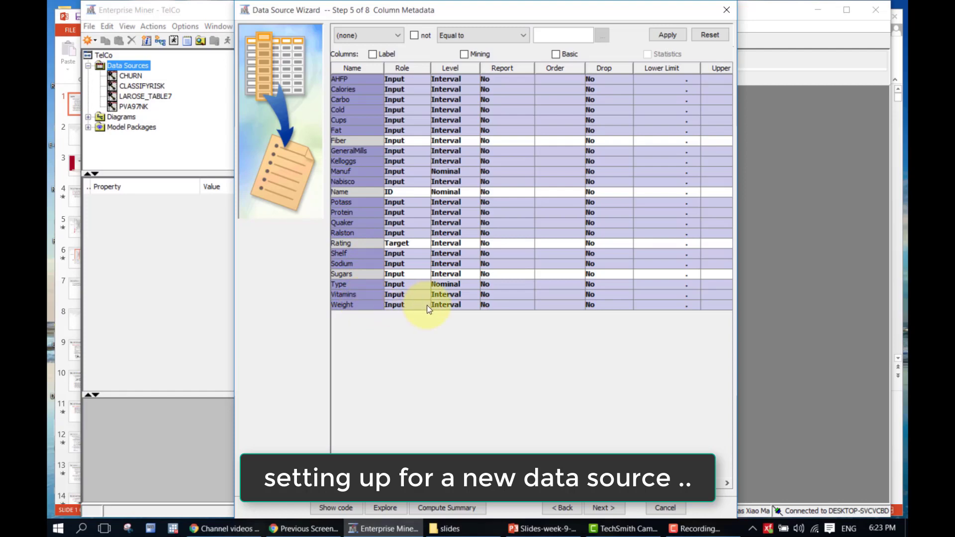
click(426, 305)
scroll(428, 374, down, 5)
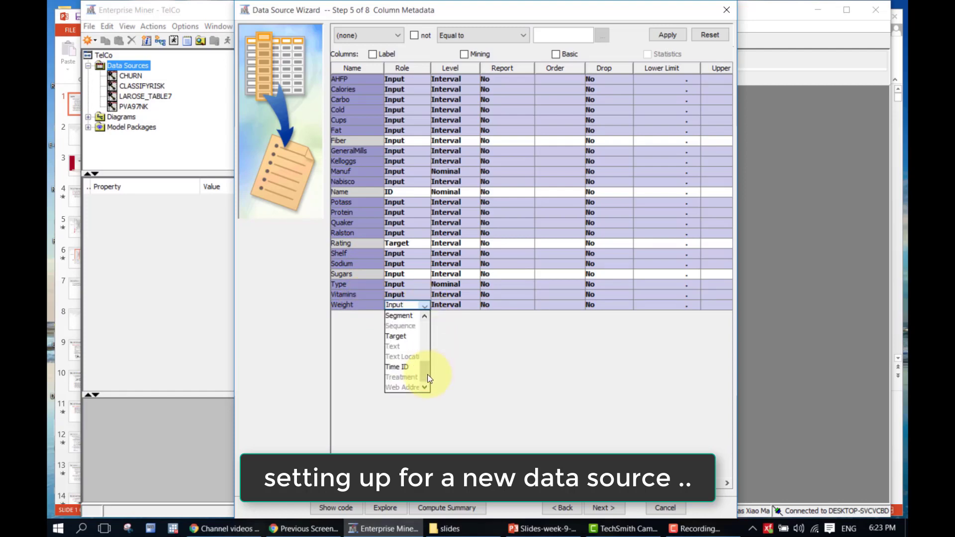
click(425, 317)
click(425, 317)
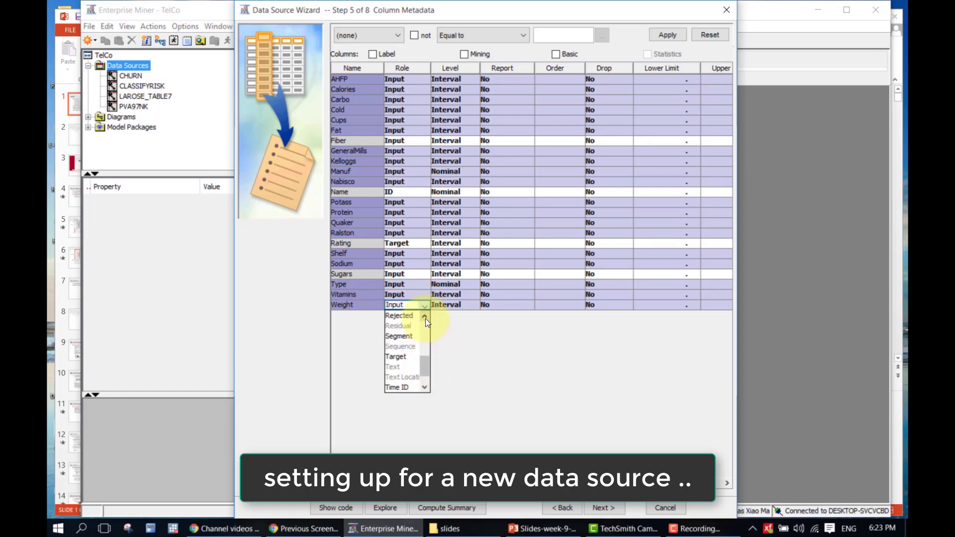
click(404, 316)
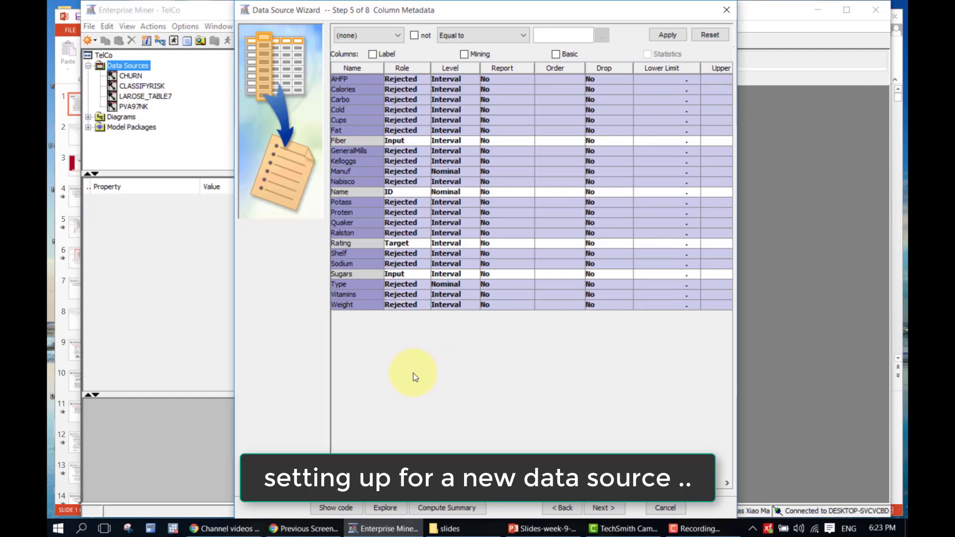
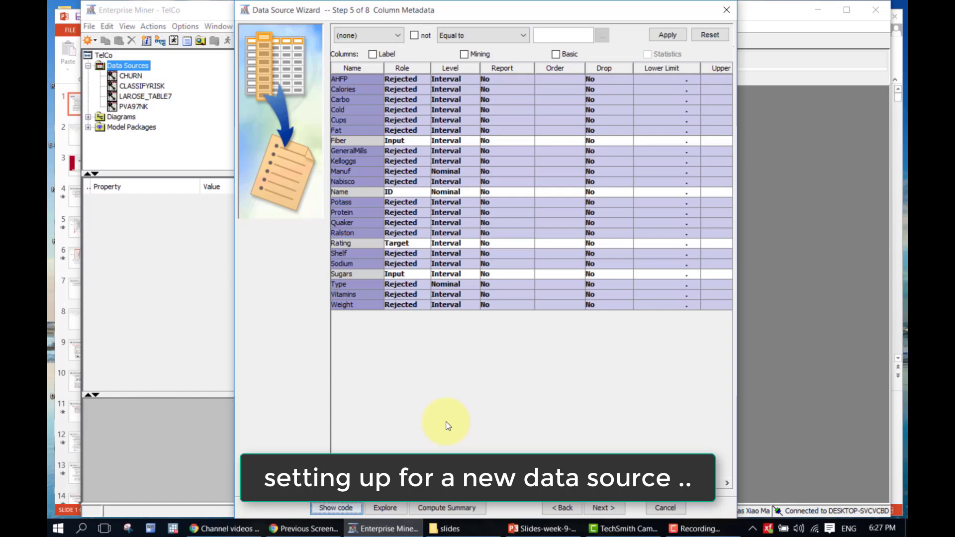
Launch Windows Magnifier via a 'magn' search to enlarge the Column Metadata grid
key(super)
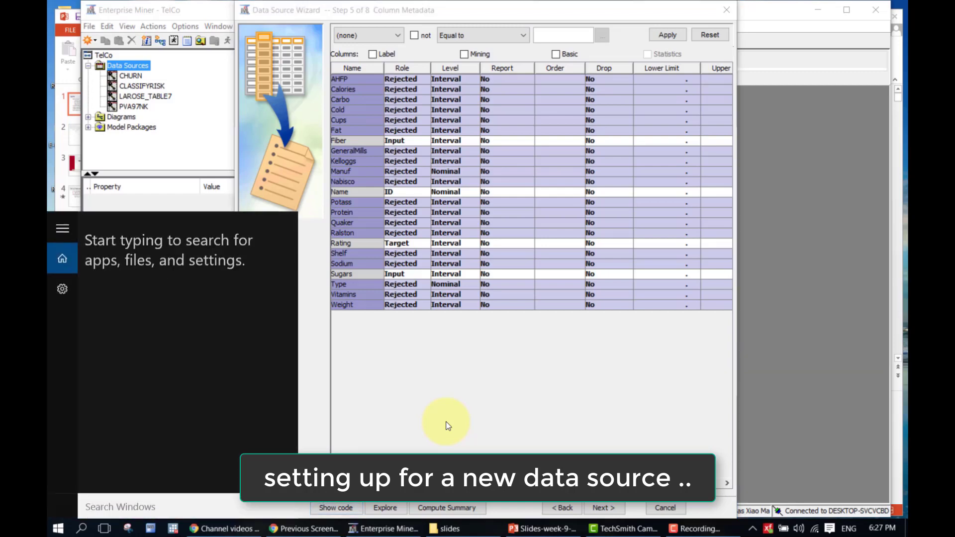
text(magni)
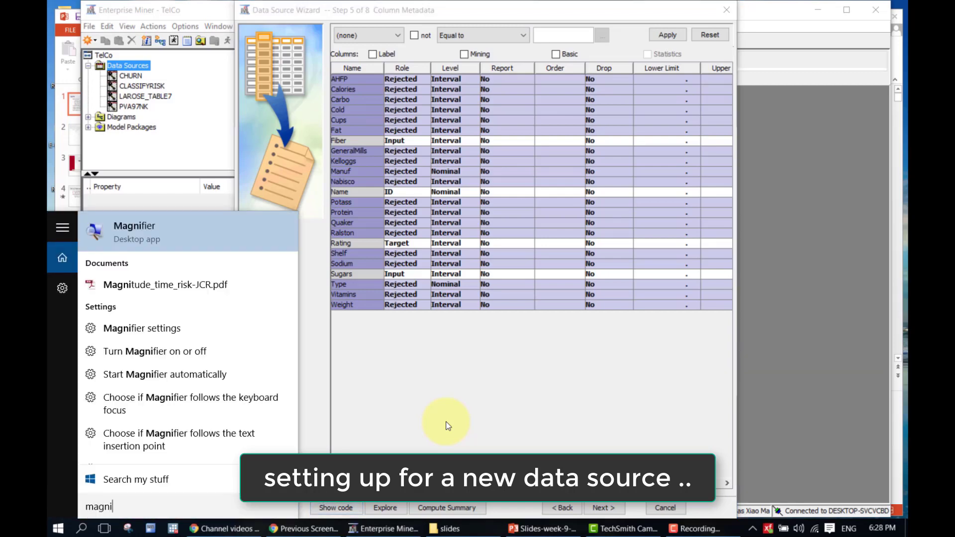
key(Return)
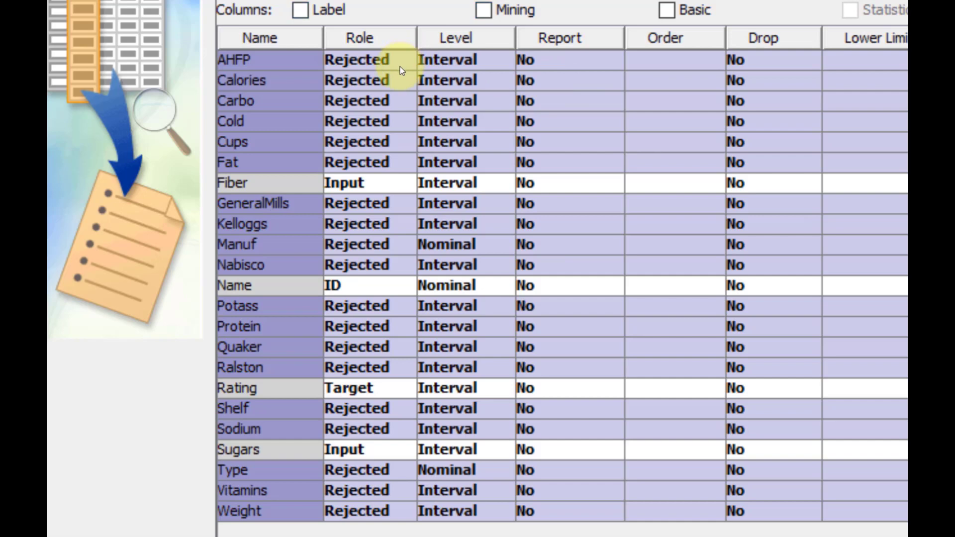
Sort the metadata grid by Role, keep the data source, and reset Magnifier to 100%
click(400, 39)
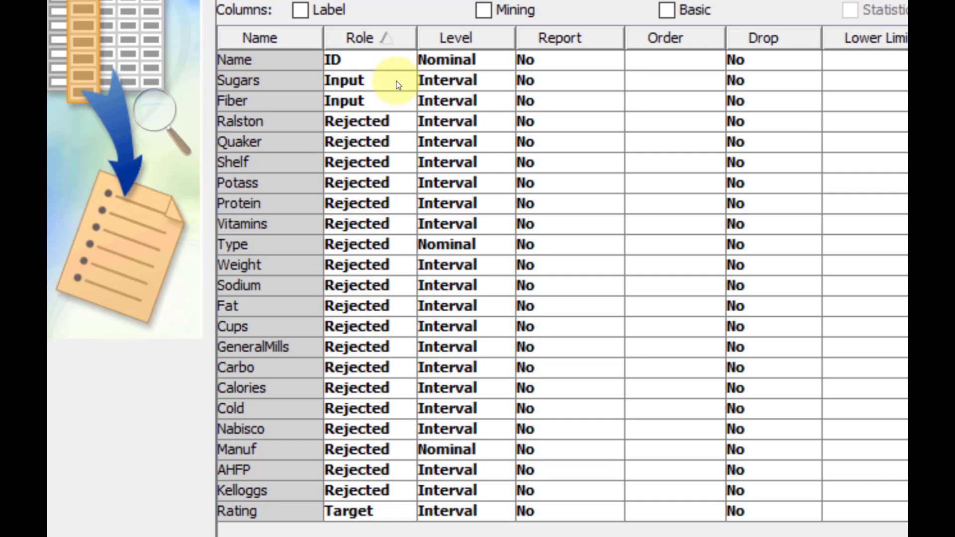
key(Escape)
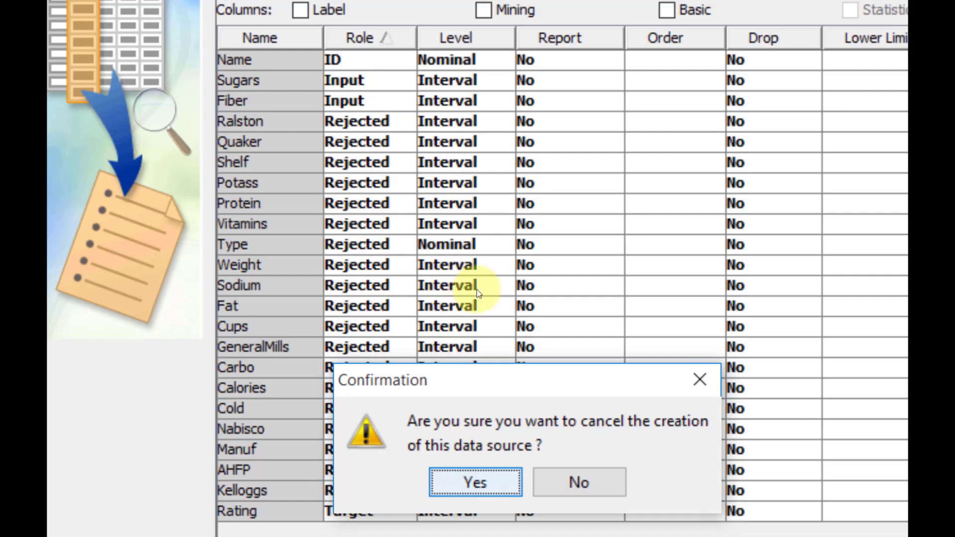
key(Tab)
key(Return)
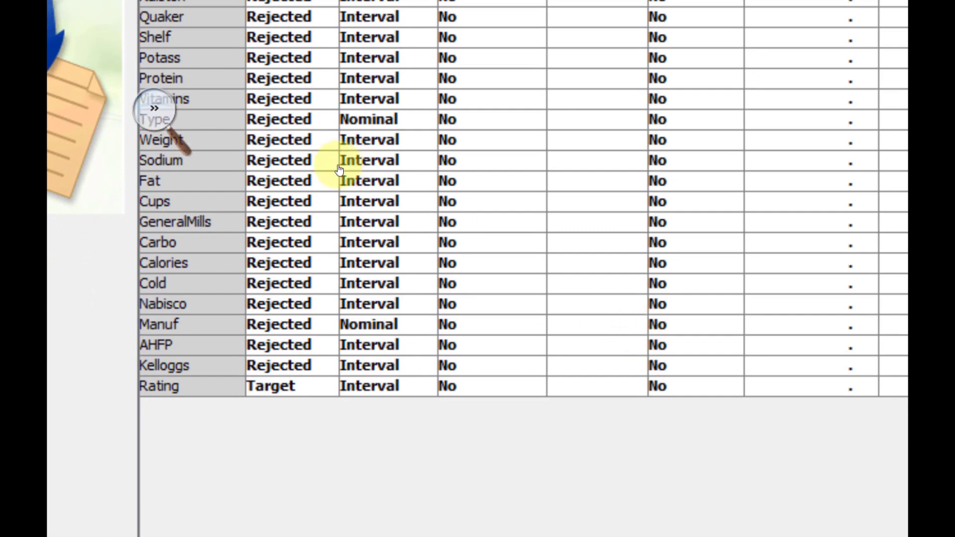
click(155, 108)
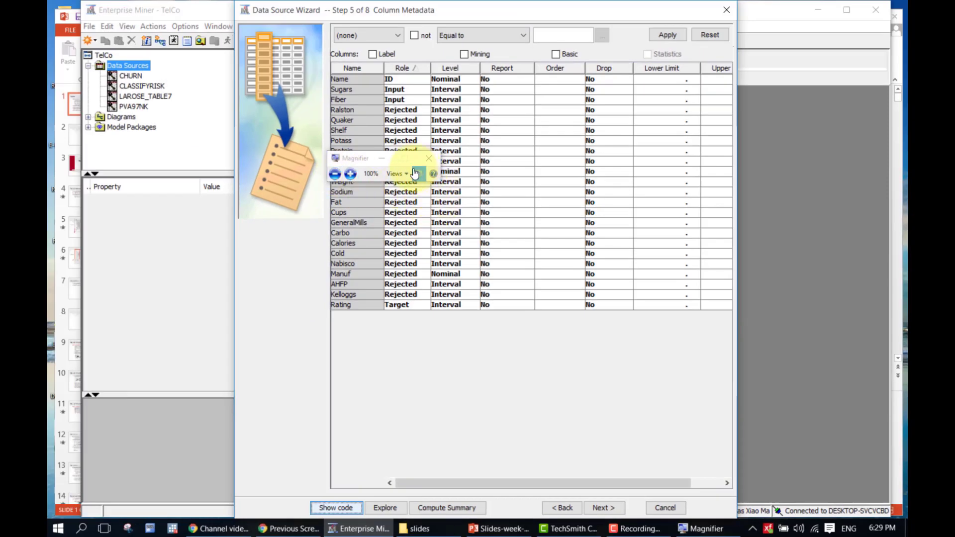
click(384, 157)
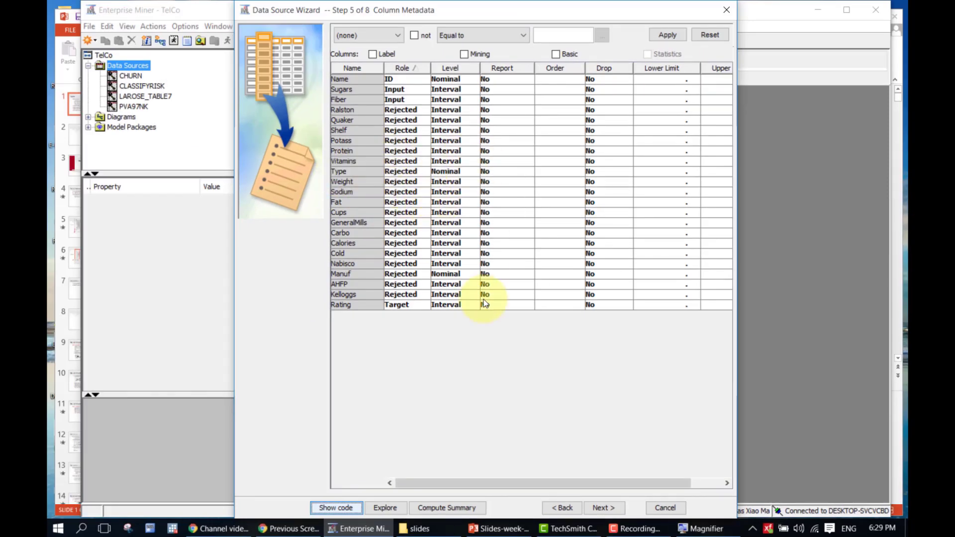
Advance through the sampling, attributes and Summary pages to finish the CEREALS data source
click(587, 507)
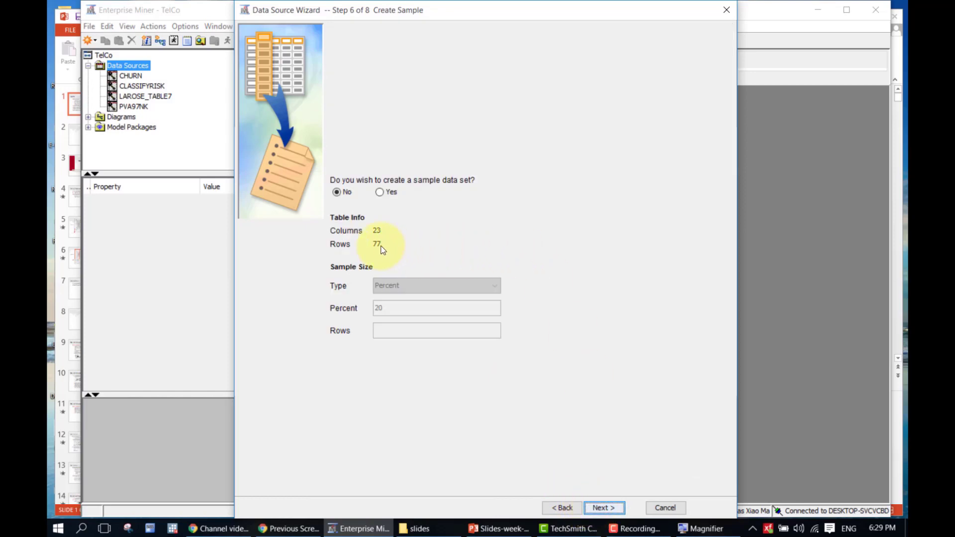
click(593, 512)
click(593, 511)
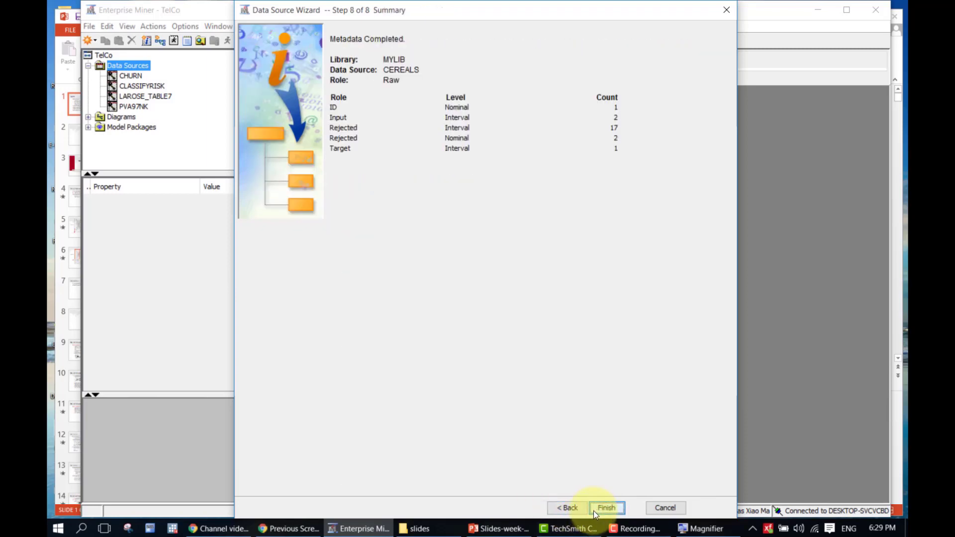
click(593, 511)
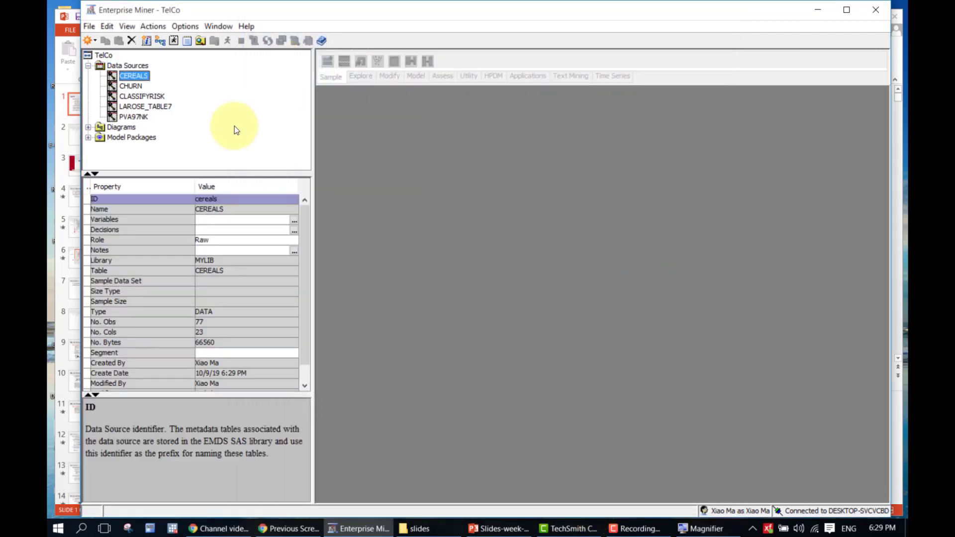
Create a new diagram under Diagrams named 'Cereal'
right_click(121, 128)
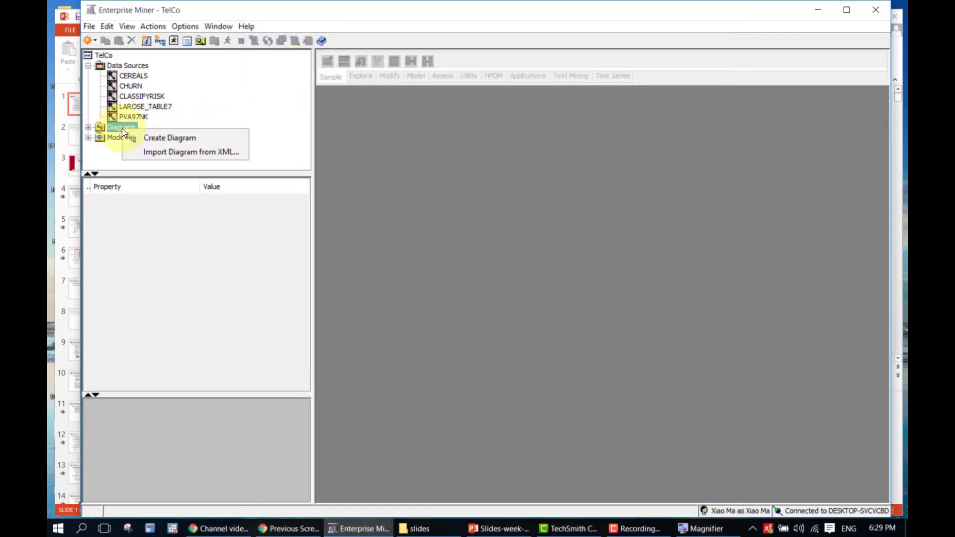
click(150, 139)
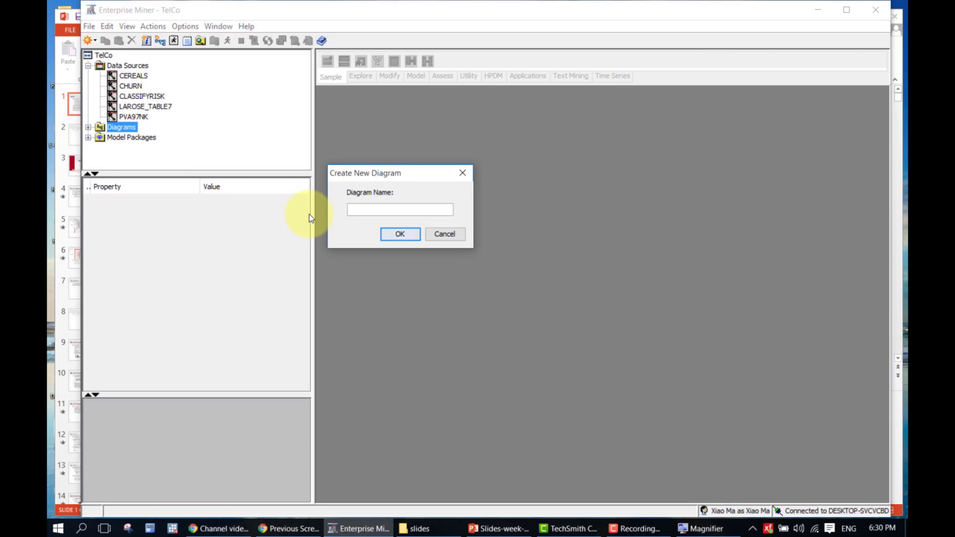
text(Cereal)
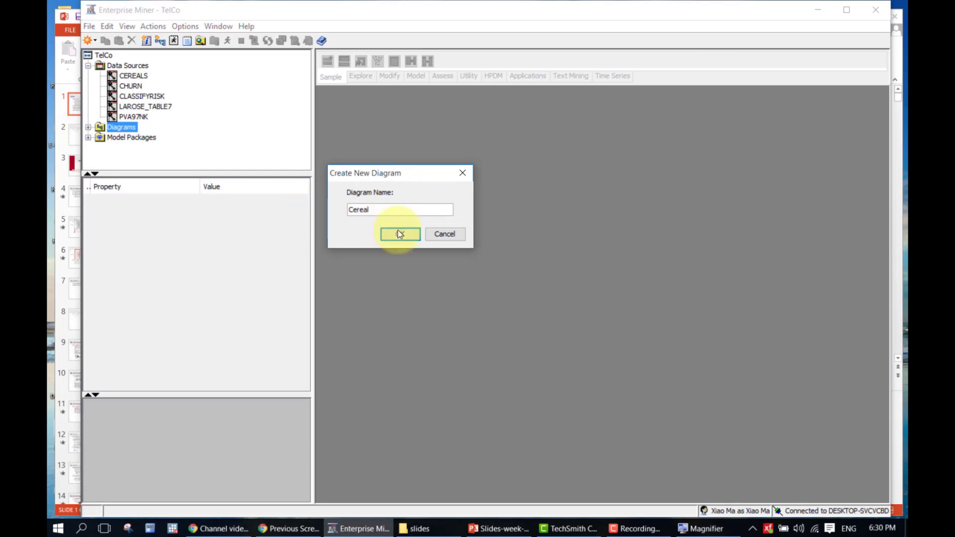
click(401, 234)
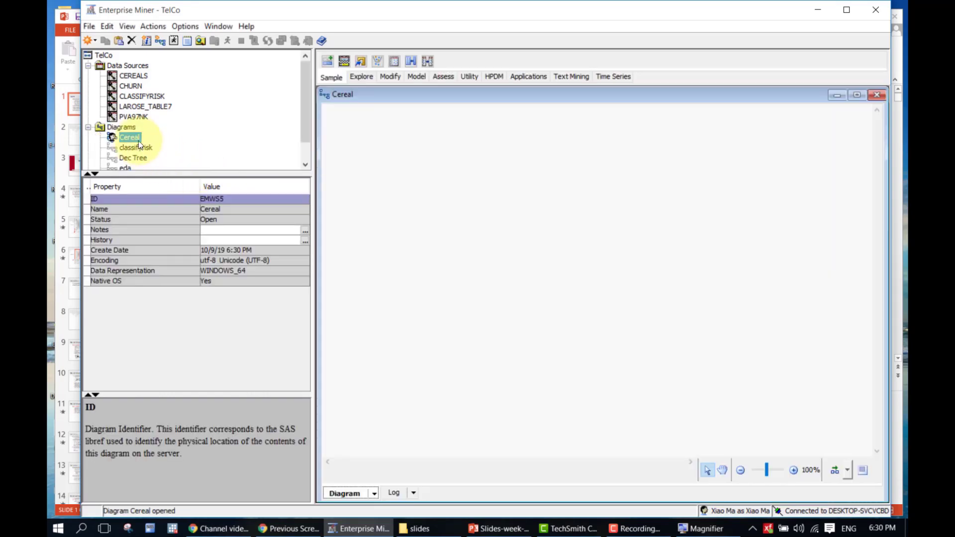
Drop the CEREALS data source onto the Cereal diagram and nudge it into place
drag(133, 77, 338, 99)
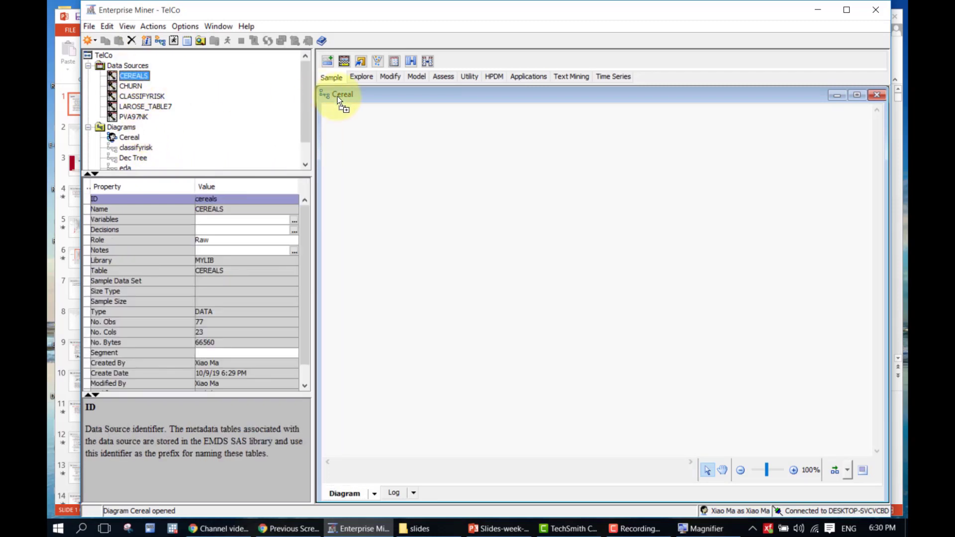
drag(373, 135, 373, 136)
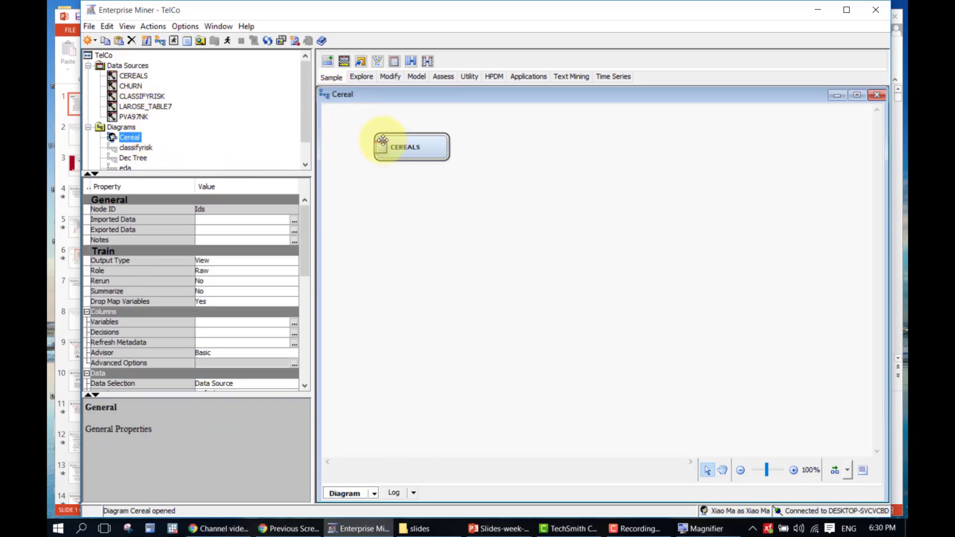
click(395, 152)
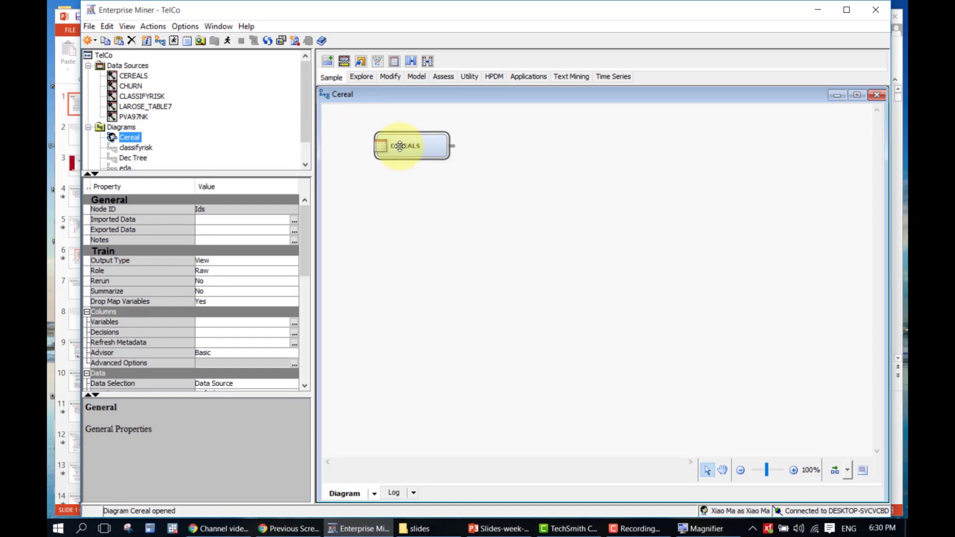
drag(395, 153, 388, 153)
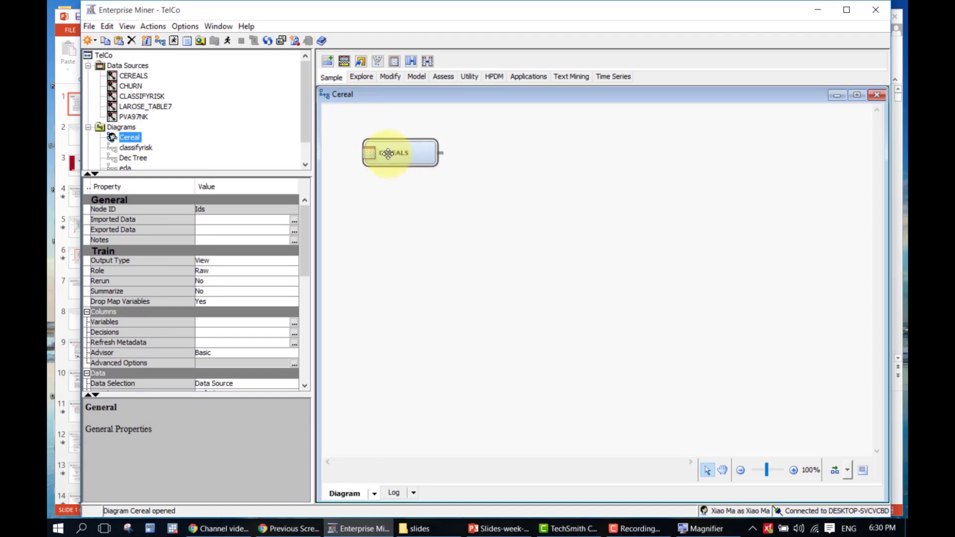
click(483, 173)
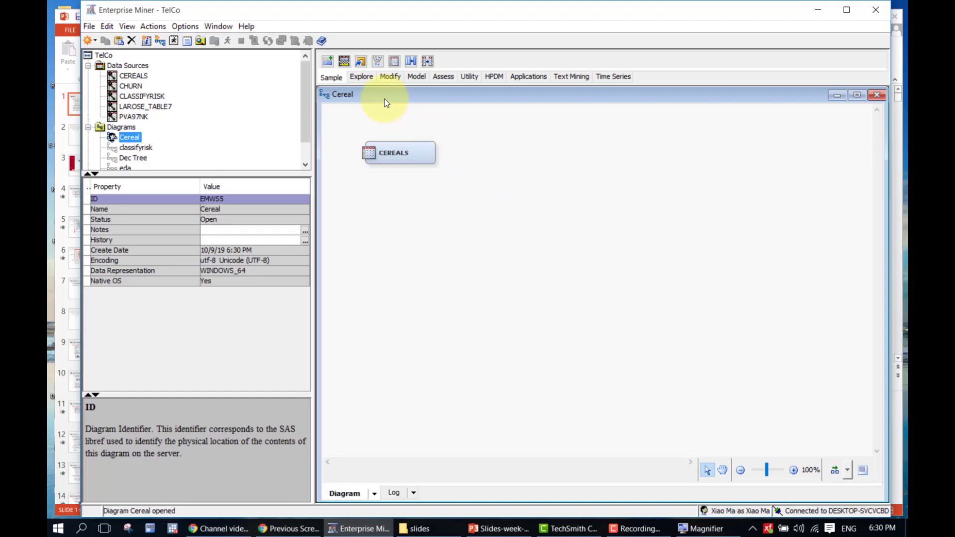
Add a StatExplore node from the Explore tools and connect CEREALS to it
click(354, 79)
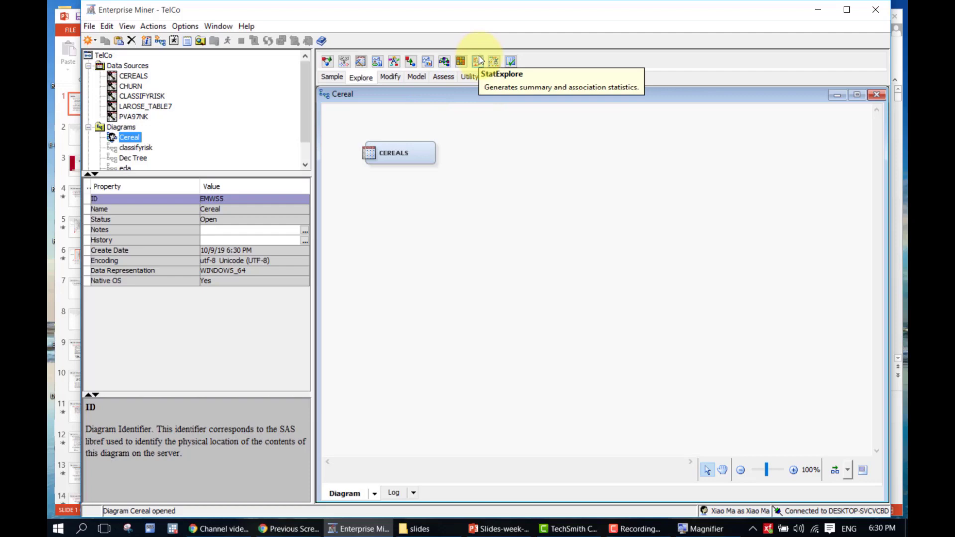
drag(479, 60, 479, 73)
mouse_move(474, 142)
mouse_down()
mouse_move(462, 149)
mouse_move(488, 148)
mouse_up()
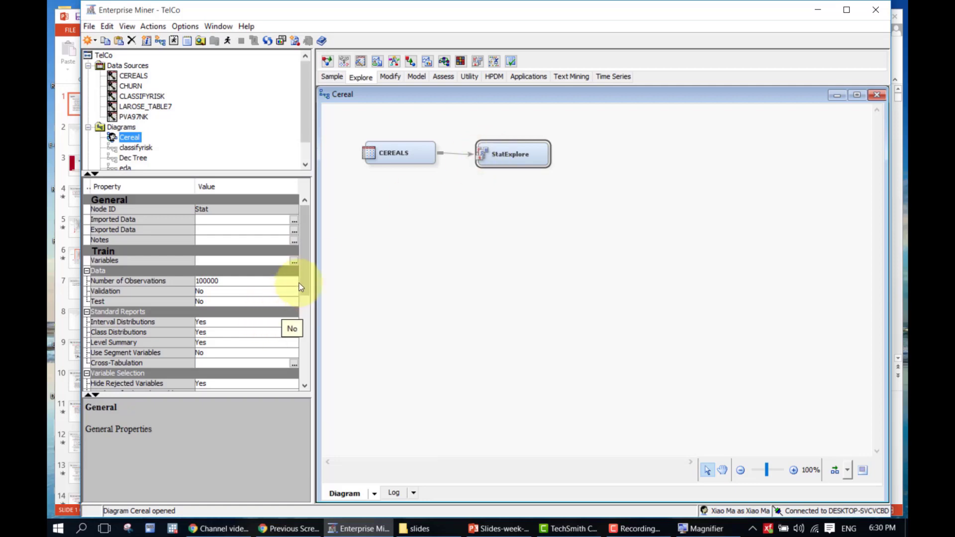
drag(304, 275, 318, 297)
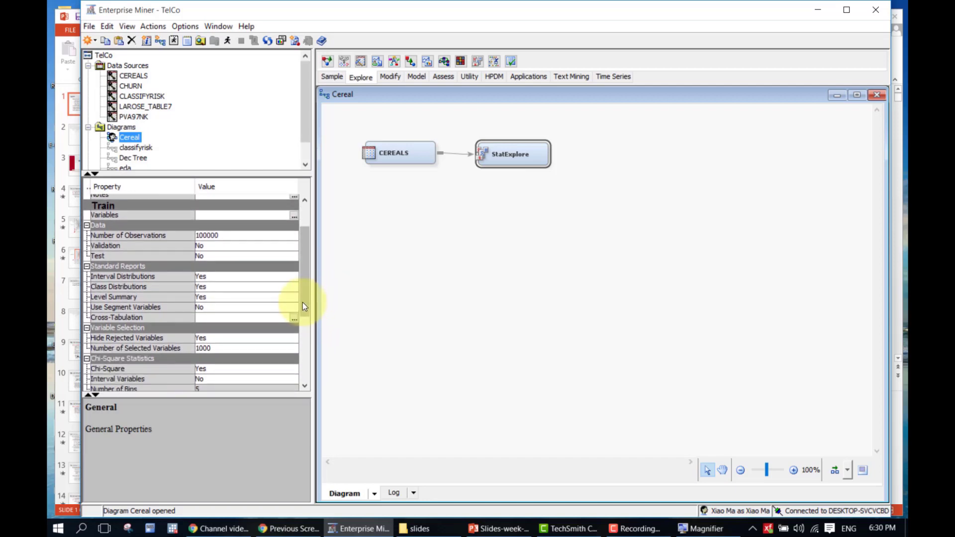
Turn on chi-square for interval variables in the StatExplore node's properties
drag(302, 304, 307, 327)
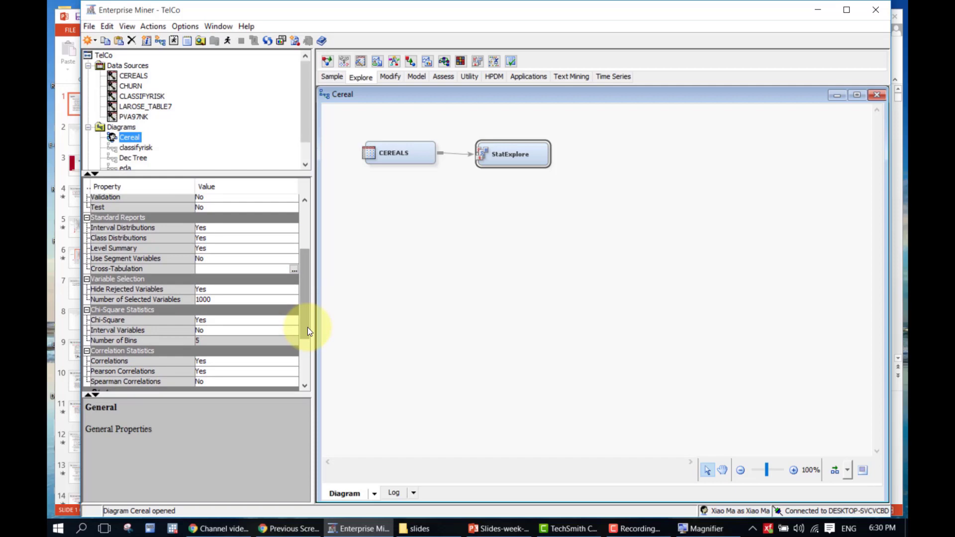
click(238, 328)
click(234, 330)
click(231, 341)
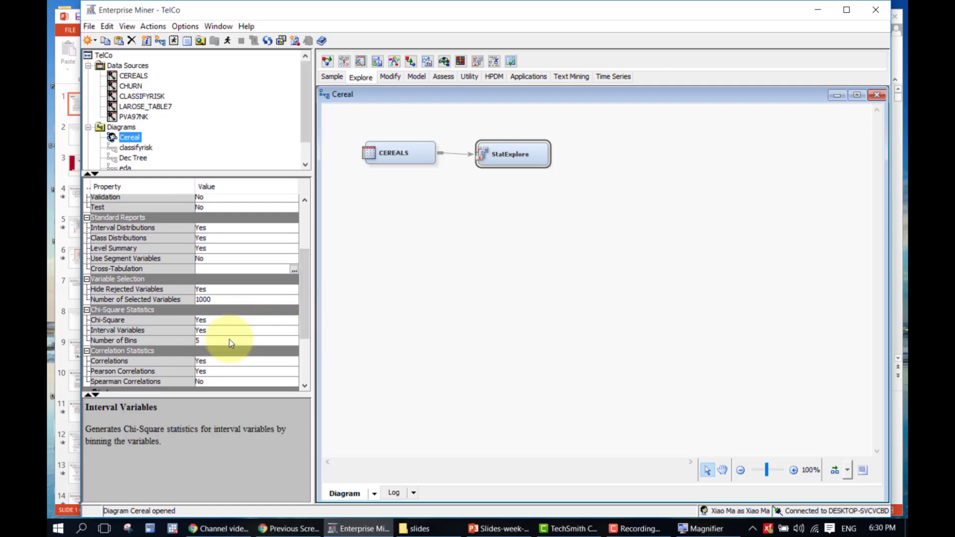
click(306, 351)
drag(307, 351, 306, 330)
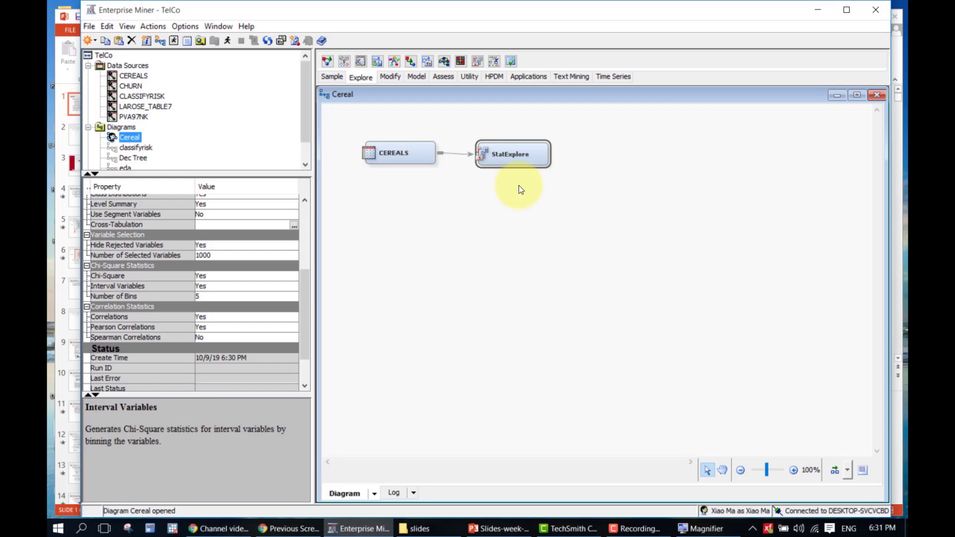
click(441, 130)
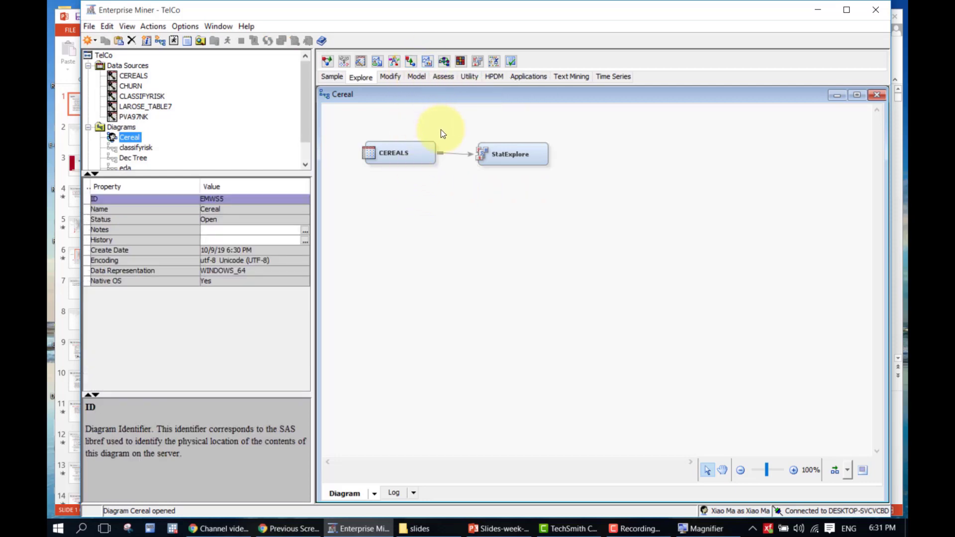
Review the StatExplore node's properties and bring up the Modify node tools
click(505, 157)
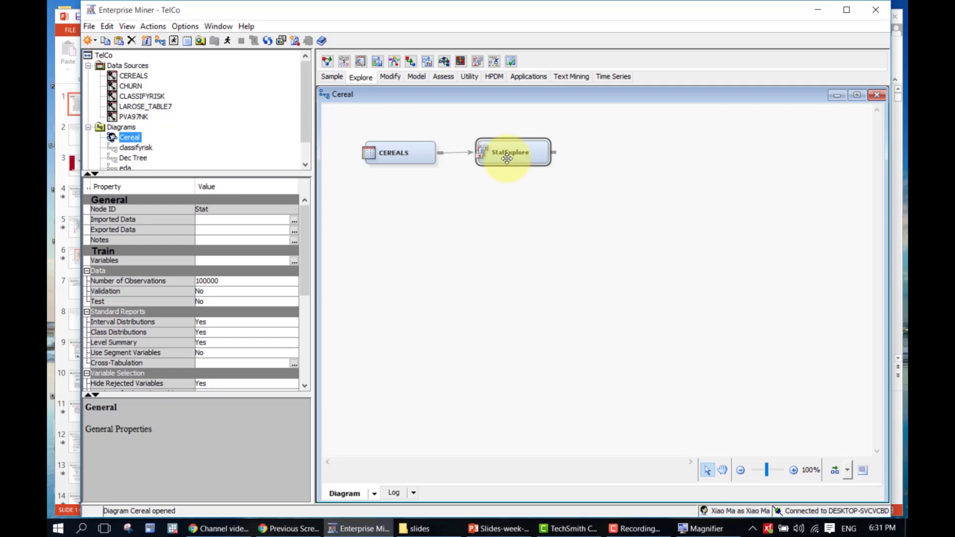
click(485, 198)
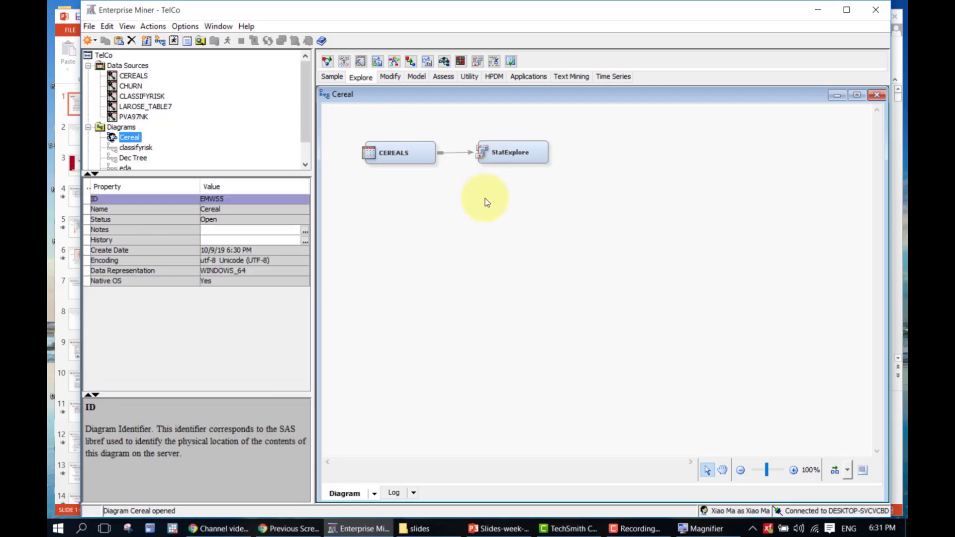
click(515, 159)
click(580, 180)
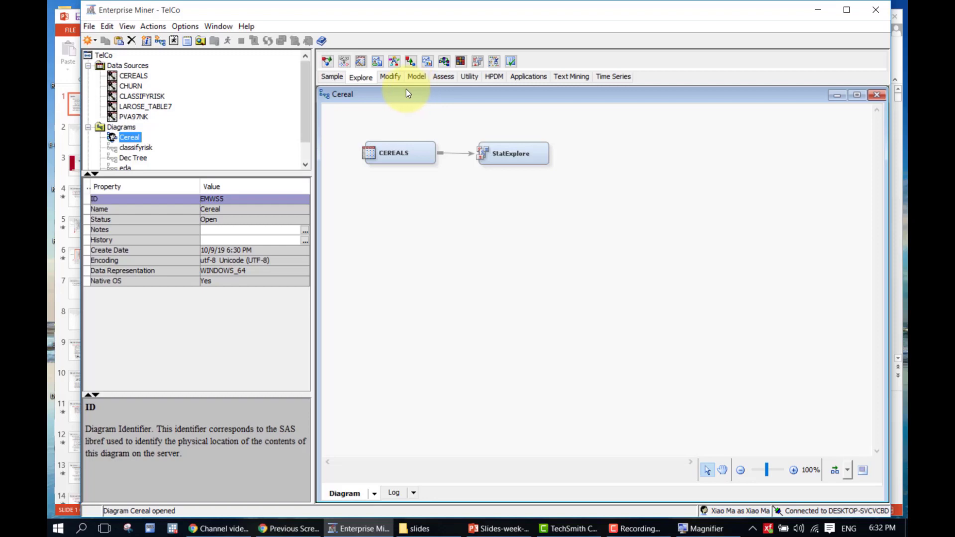
click(395, 79)
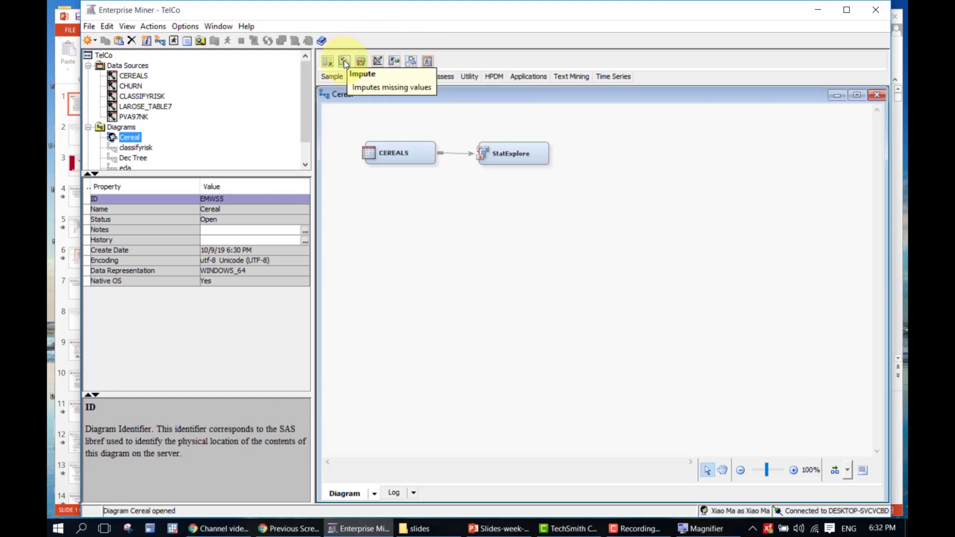
Place an Impute node on the diagram and connect StatExplore to it
drag(344, 61, 521, 133)
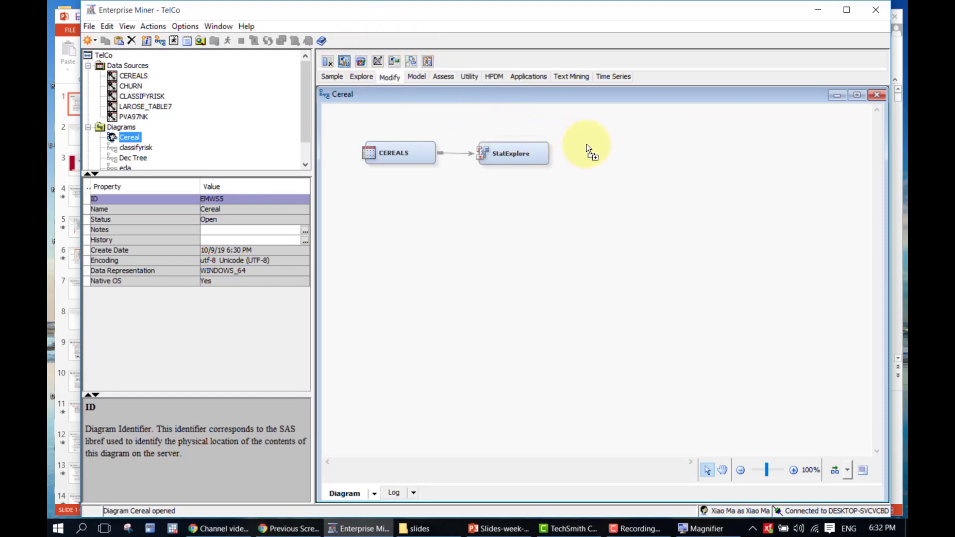
mouse_move(587, 140)
mouse_down()
mouse_move(616, 147)
mouse_move(610, 159)
mouse_up()
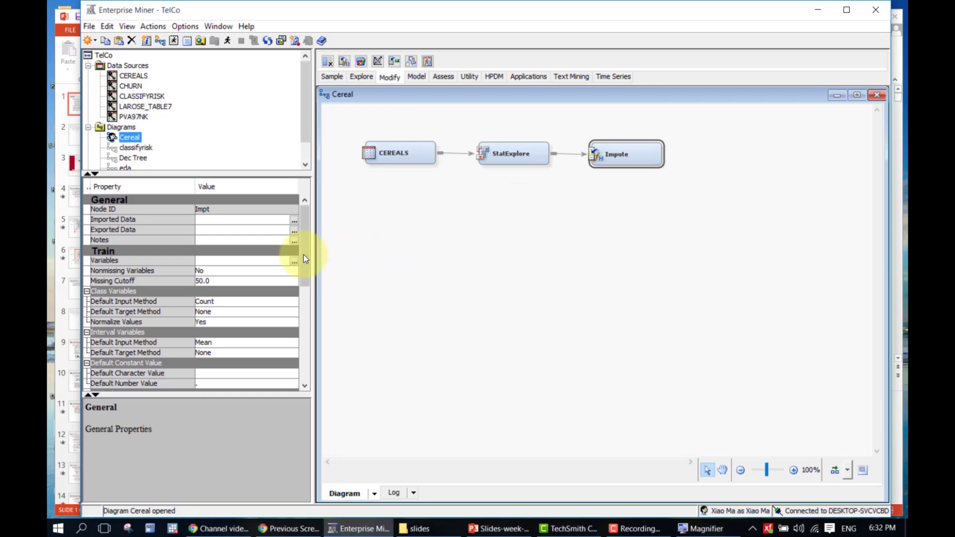
scroll(305, 258, down, 3)
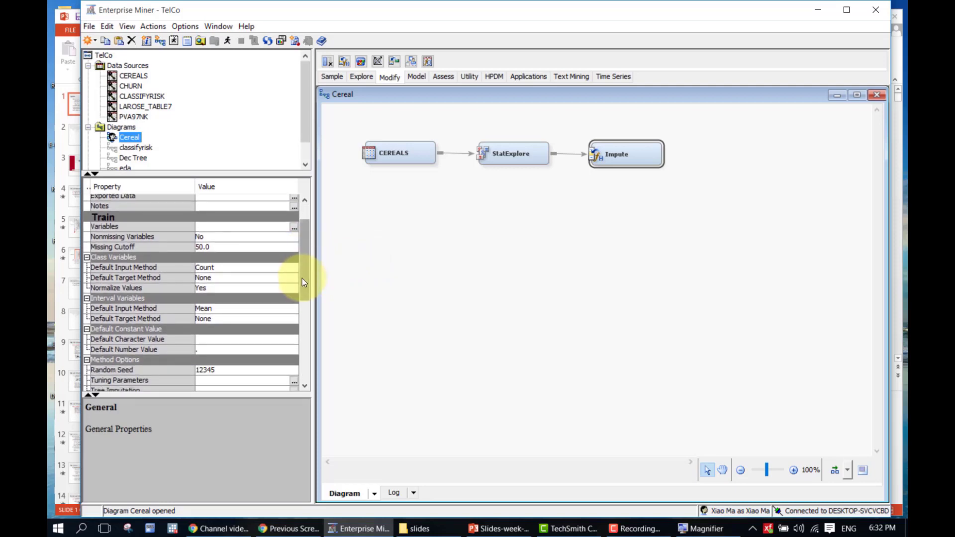
scroll(302, 279, down, 1)
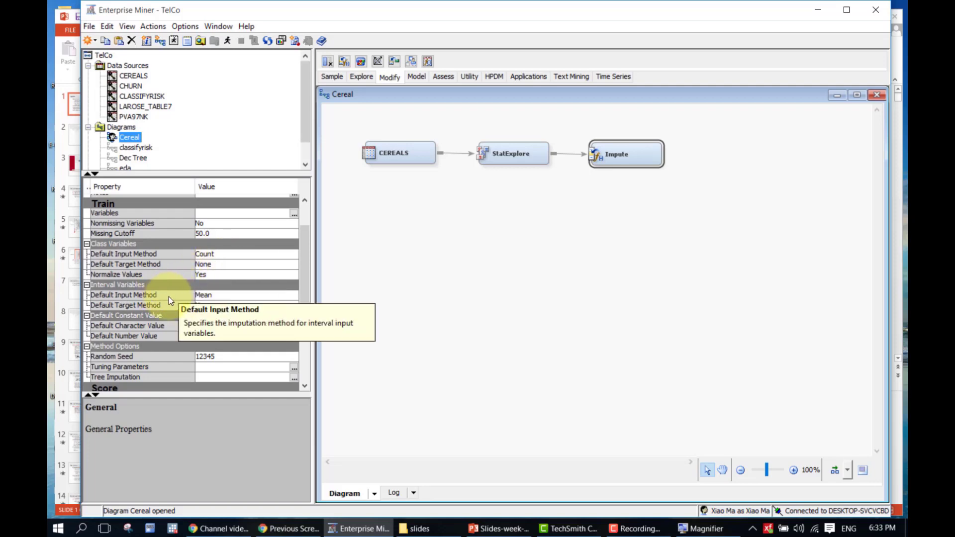
Change the Impute node's interval Default Input Method from Mean to Median
click(237, 297)
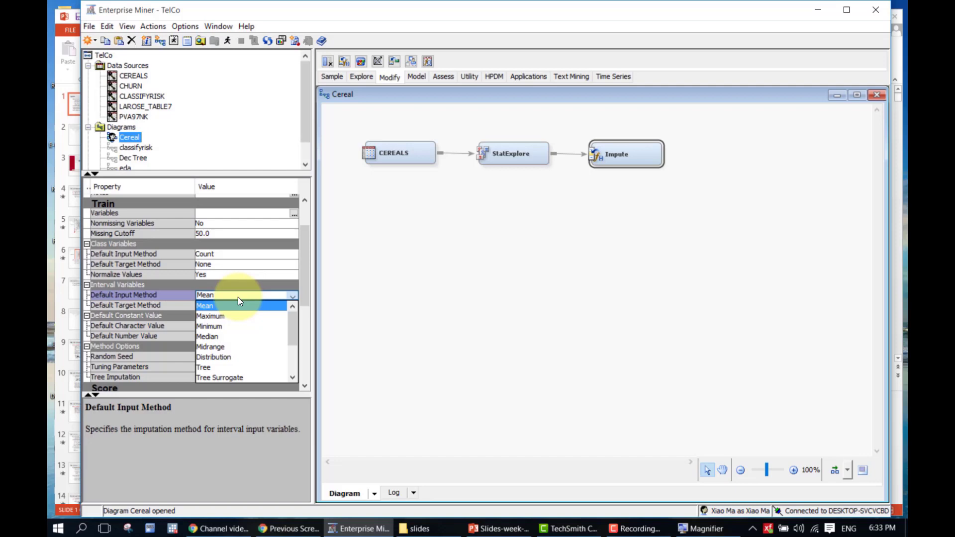
click(233, 337)
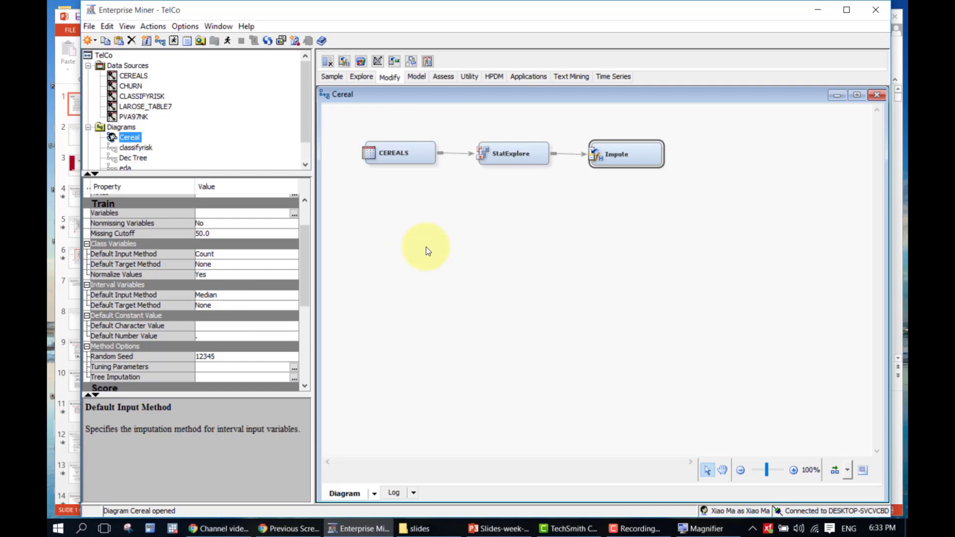
Run the path ending at the Impute node and open its results, which show Sugars median-imputed as IMP_Sugars
right_click(637, 154)
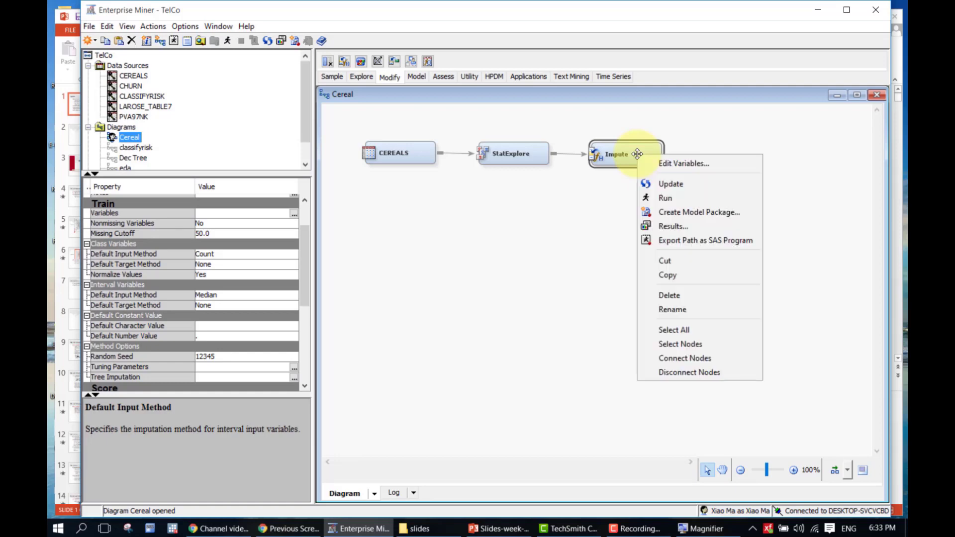
click(646, 201)
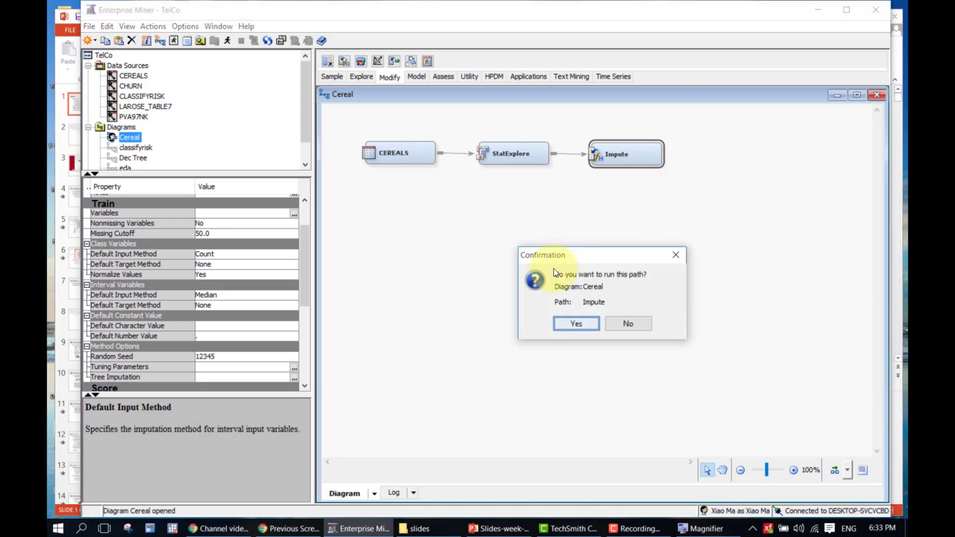
click(567, 323)
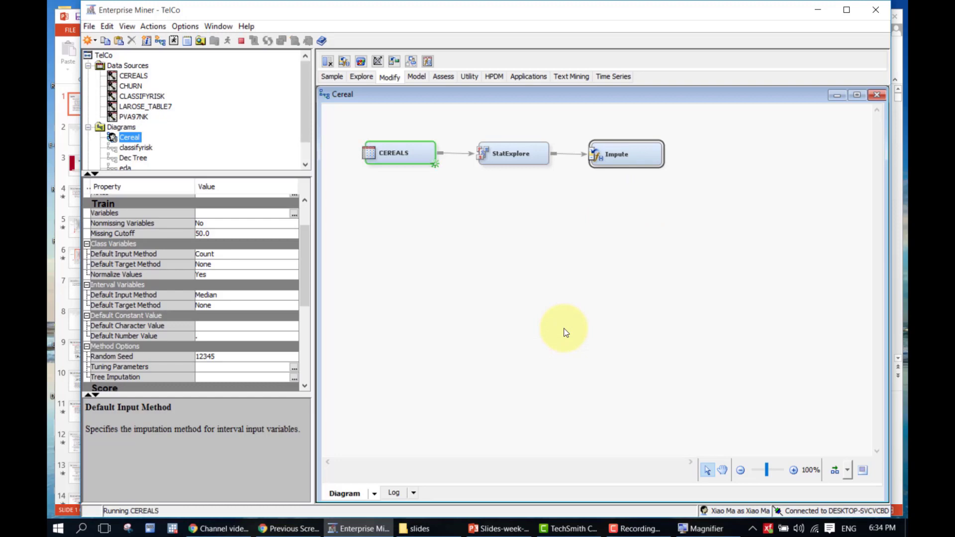
click(835, 470)
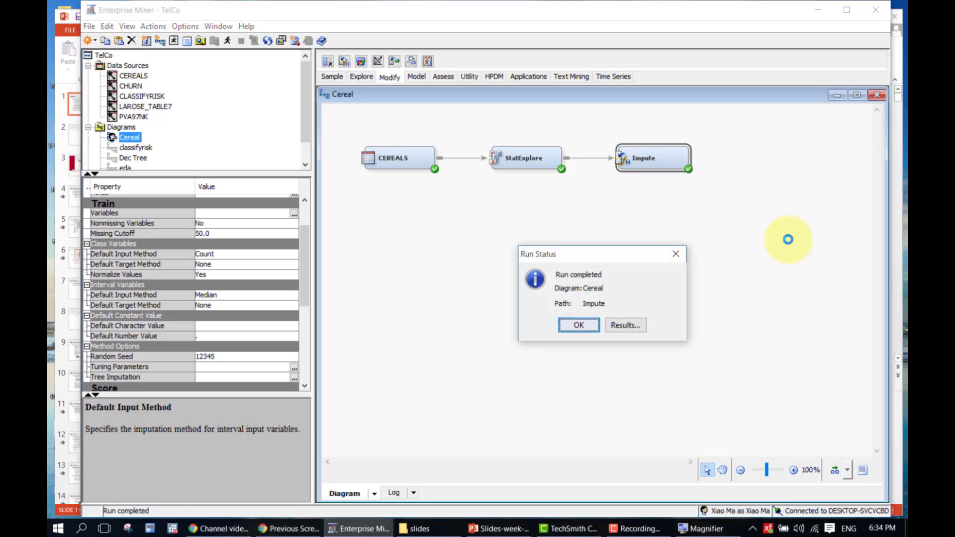
click(630, 326)
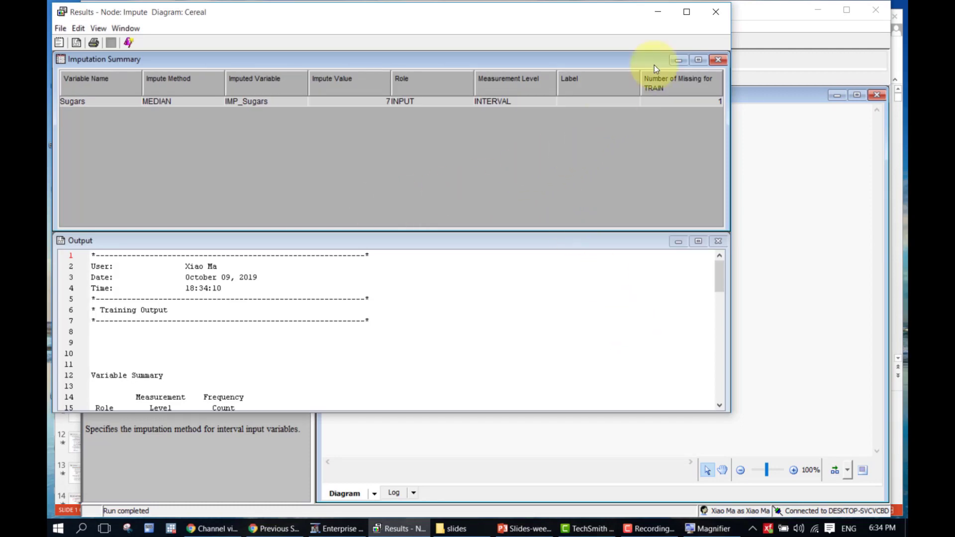
Check the single missing Sugars count in the Impute output, close the results, and select StatExplore
scroll(351, 370, down, 5)
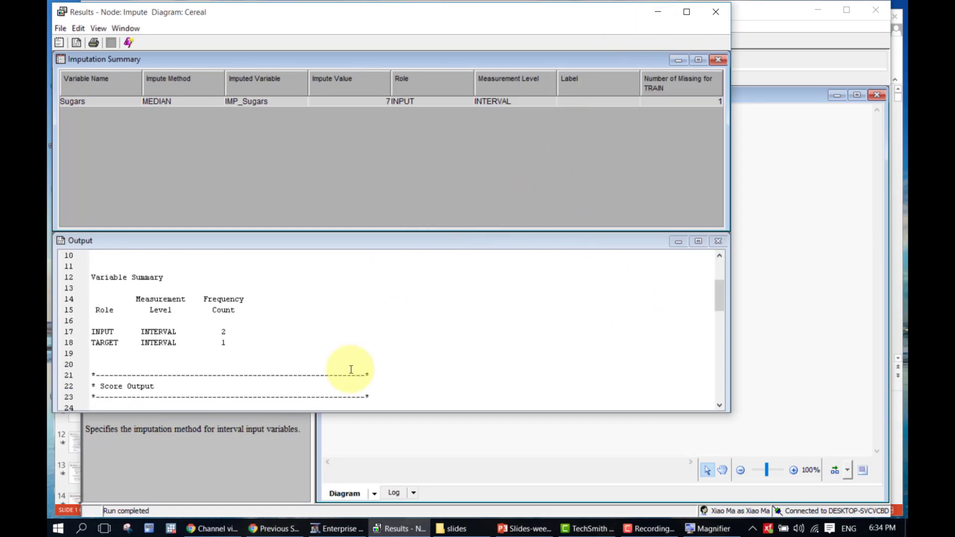
scroll(418, 364, down, 5)
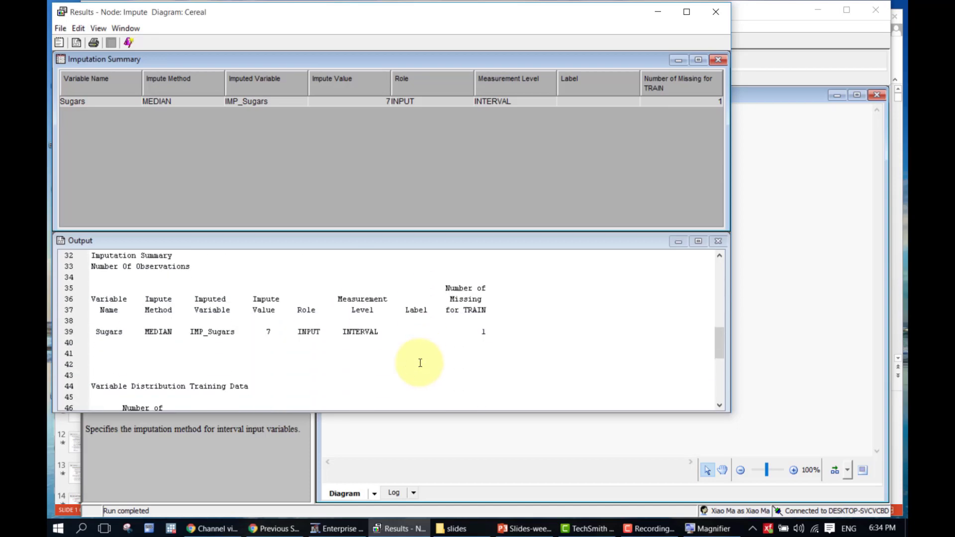
double_click(483, 332)
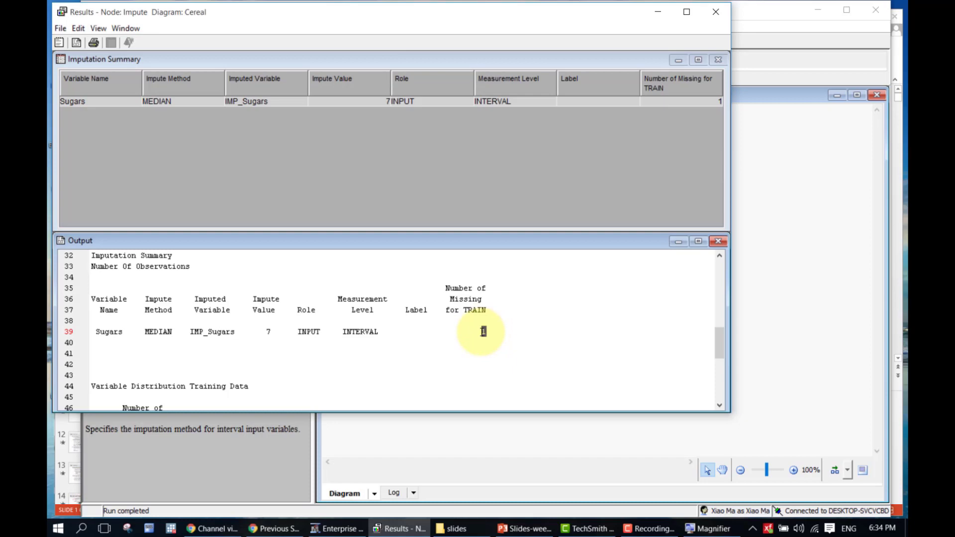
scroll(530, 347, down, 4)
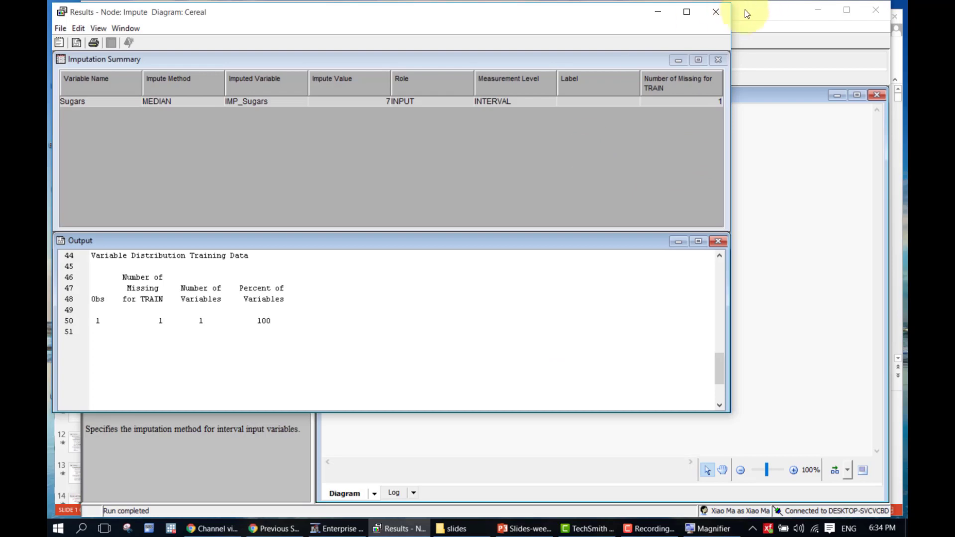
click(721, 15)
click(522, 164)
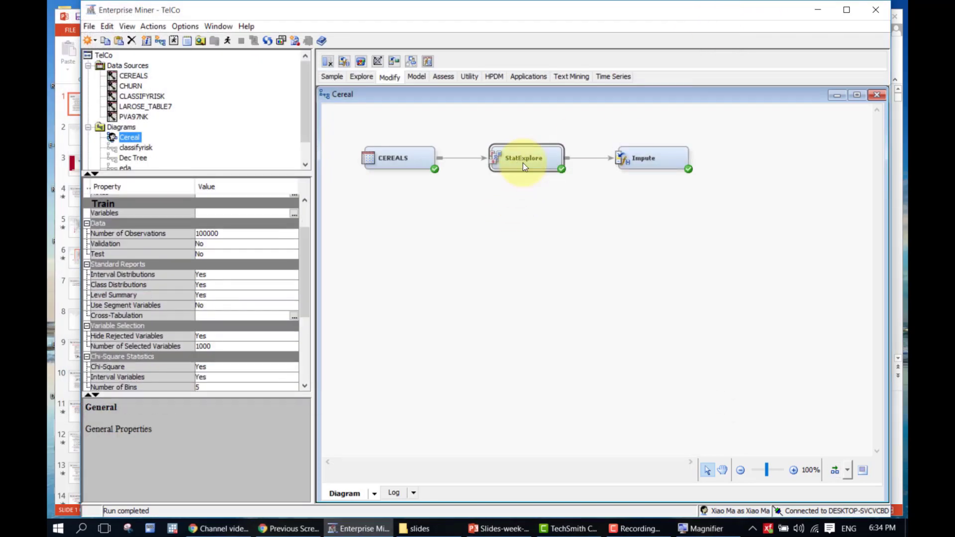
Open the StatExplore results with the window and Output pane maximized
right_click(523, 166)
click(530, 234)
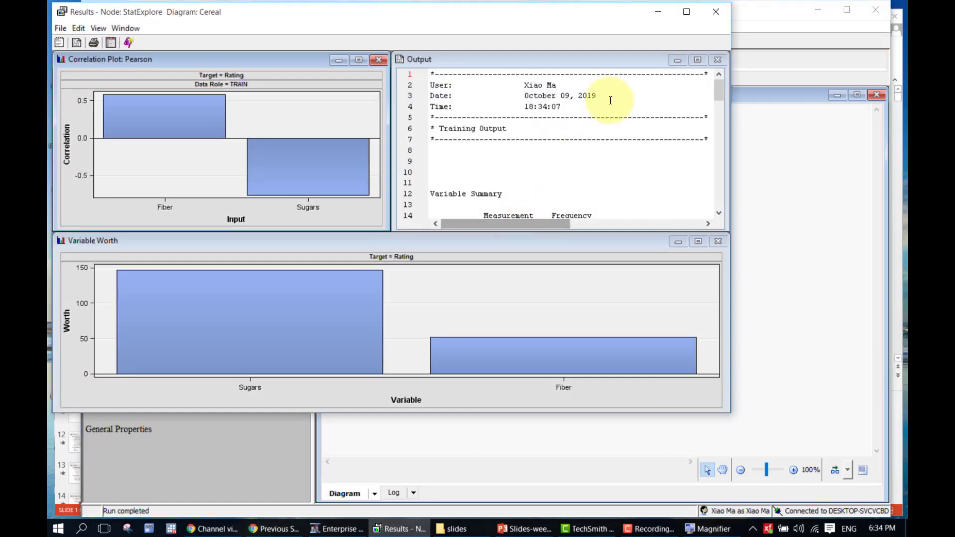
click(687, 12)
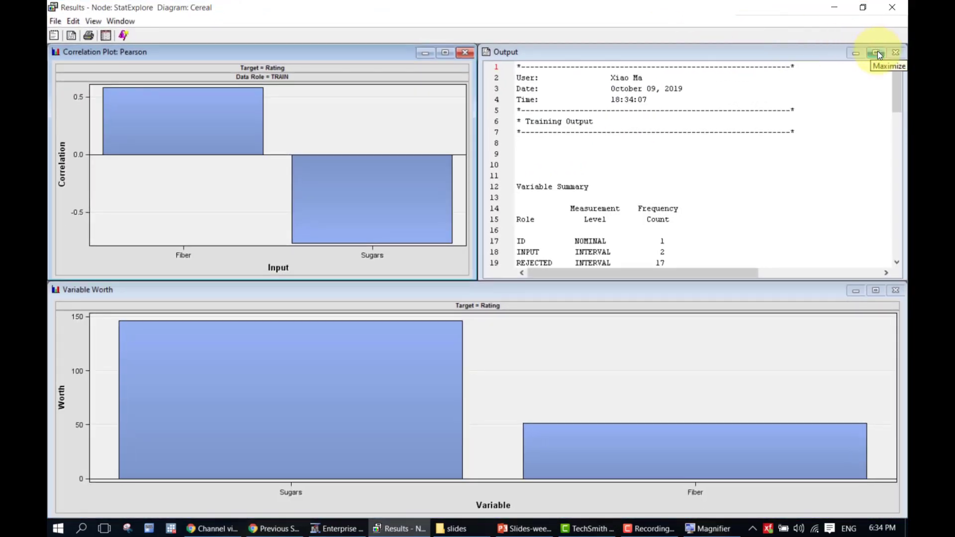
click(878, 52)
Review Sugars and Rating summaries and Rating correlations (Fiber 0.58416, Sugars −0.76390), then close
scroll(325, 415, down, 4)
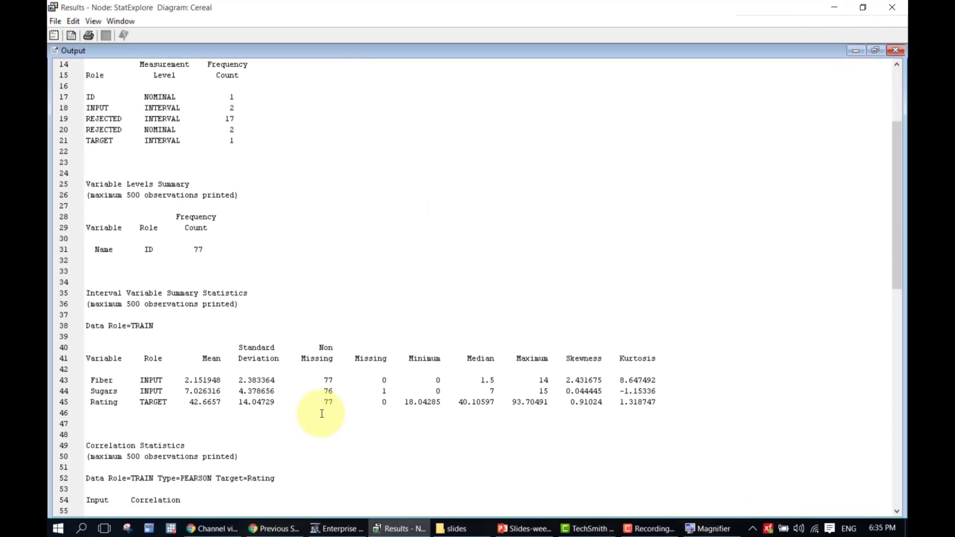
scroll(348, 415, down, 2)
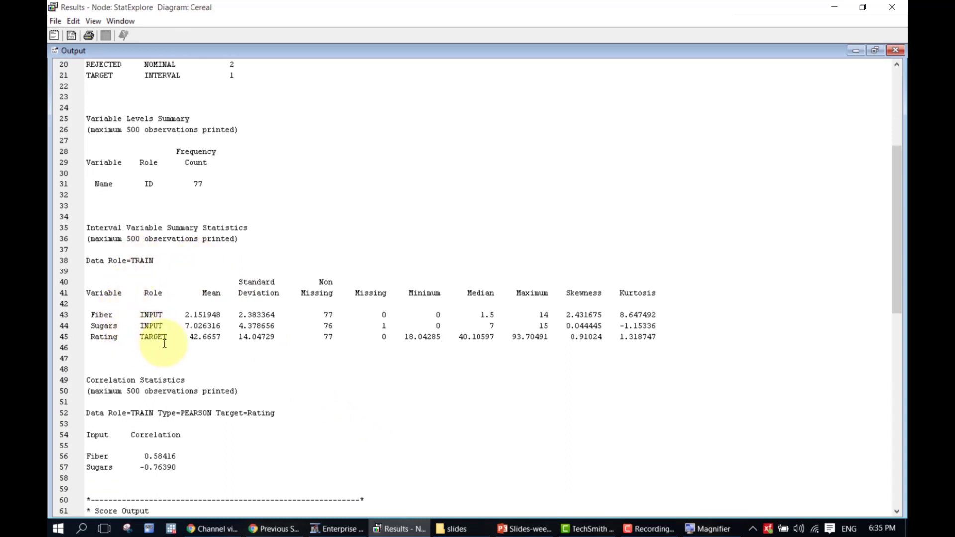
scroll(164, 343, down, 1)
scroll(154, 341, up, 2)
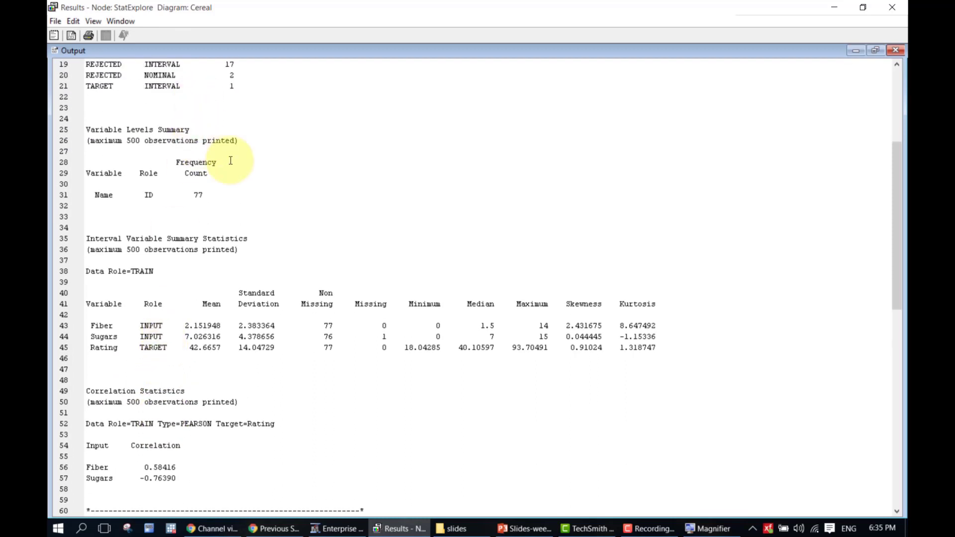
scroll(373, 260, down, 2)
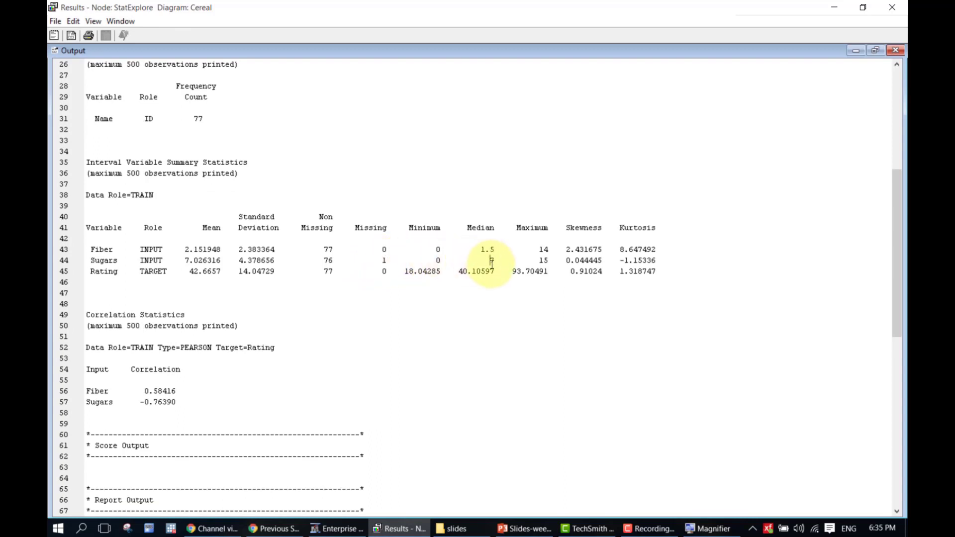
drag(491, 260, 493, 269)
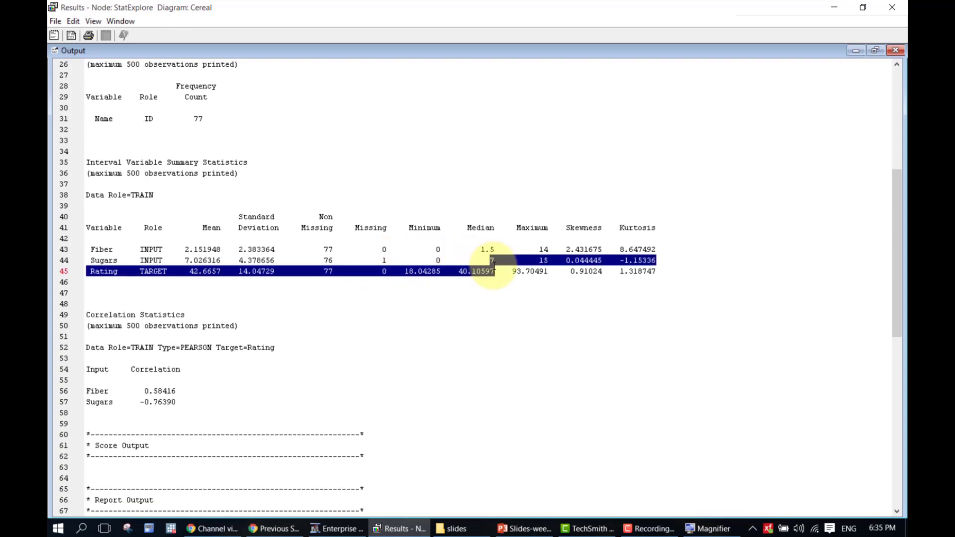
scroll(495, 393, down, 4)
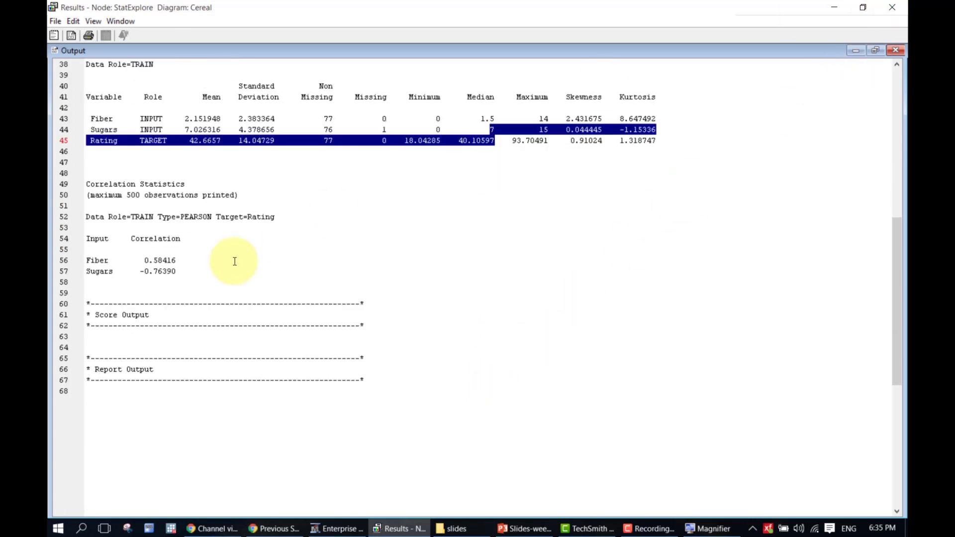
click(201, 280)
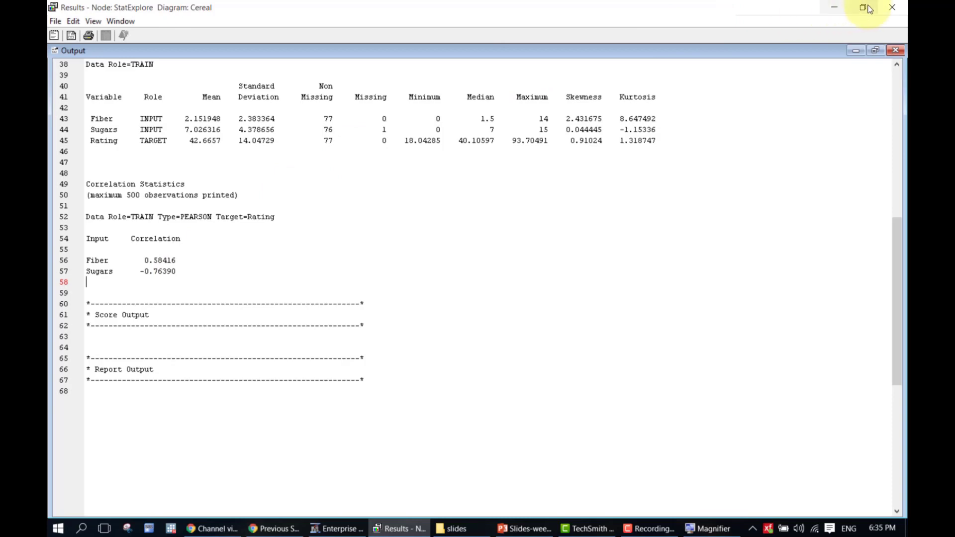
click(894, 7)
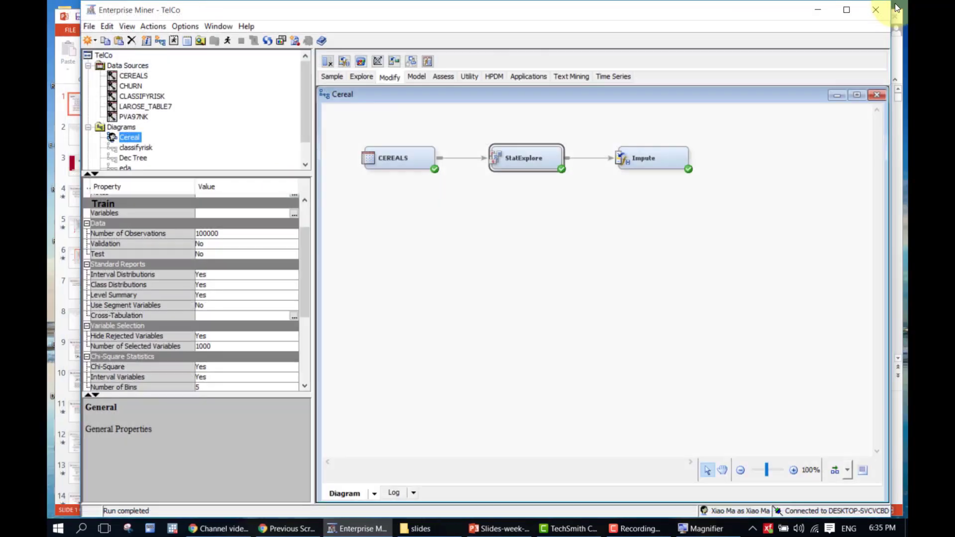
Select the Cereal diagram canvas holding the completed CEREALS → StatExplore → Impute flow
click(687, 250)
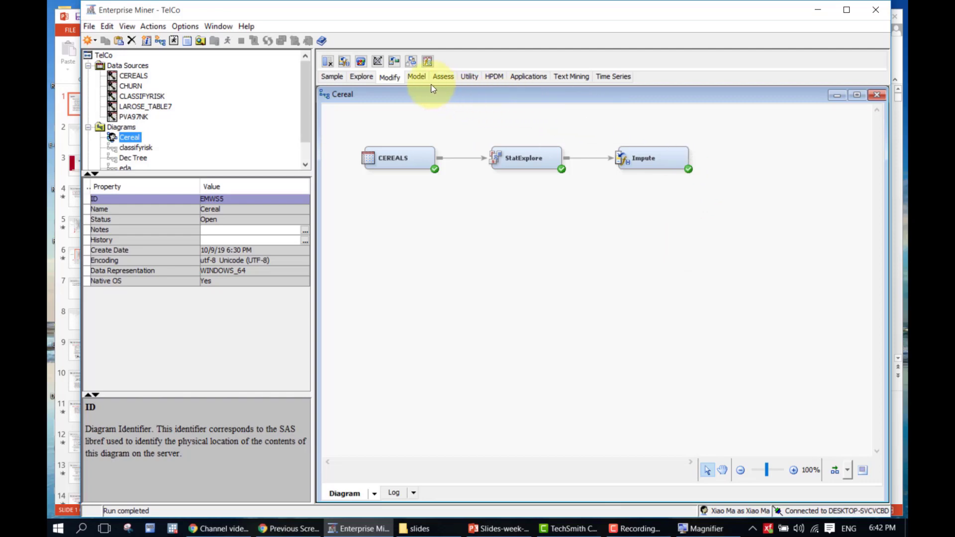
Add a Transform Variables node from the Modify tools after Impute and select it
click(416, 78)
click(393, 77)
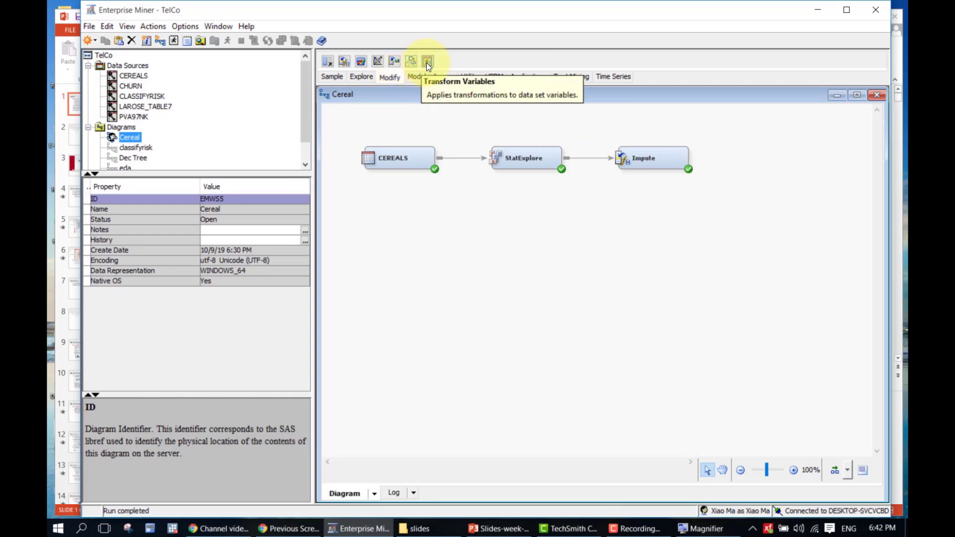
drag(426, 61, 739, 158)
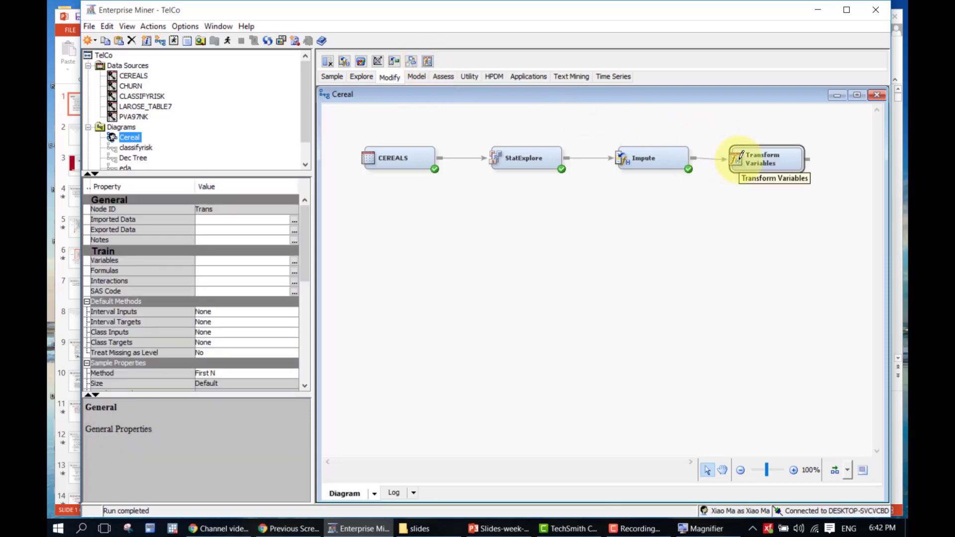
click(754, 158)
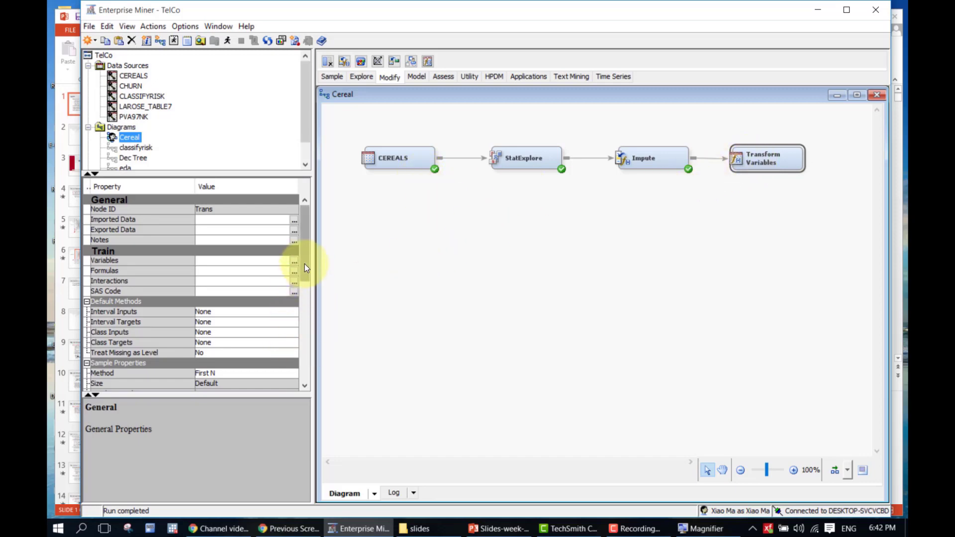
drag(304, 264, 307, 283)
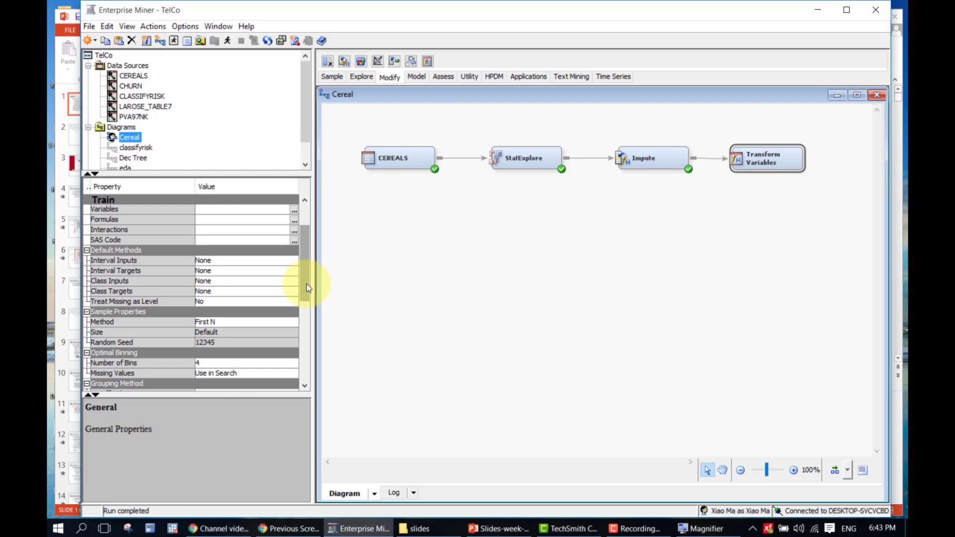
Set the Transform Variables interval inputs method to Log and realign the diagram nodes
click(232, 262)
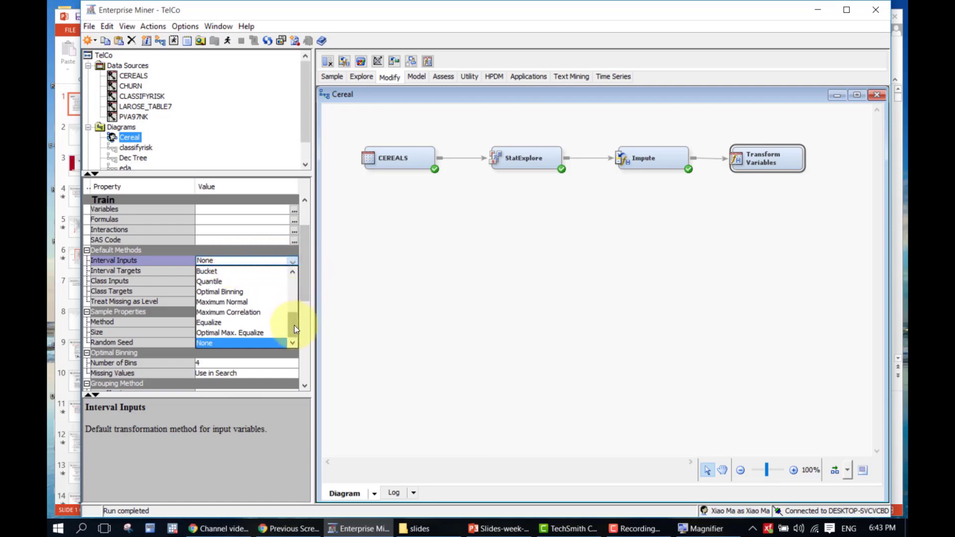
drag(294, 329, 300, 292)
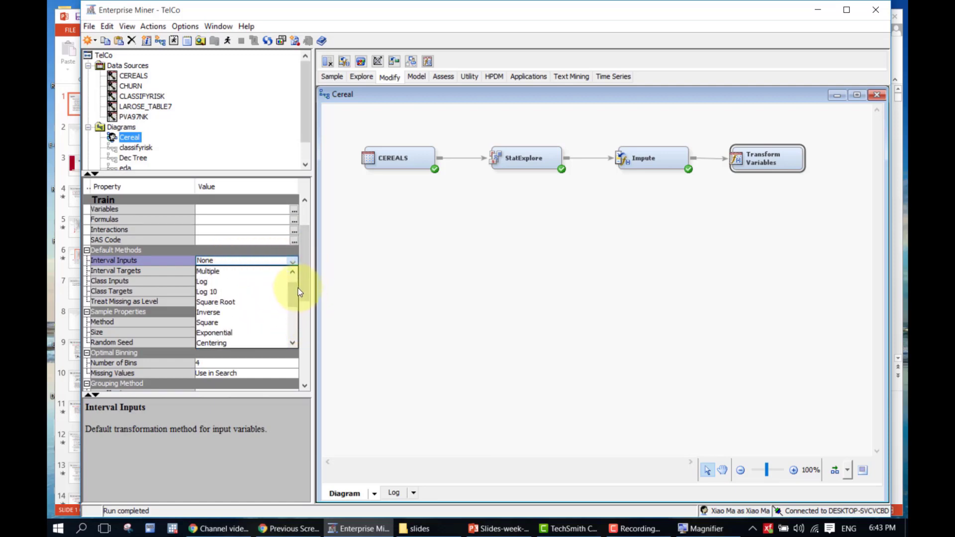
click(283, 282)
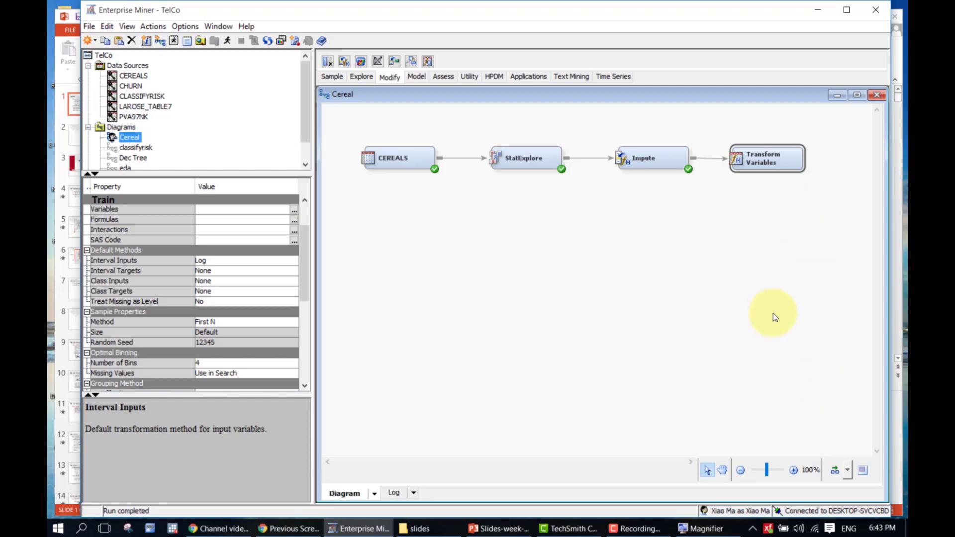
click(834, 471)
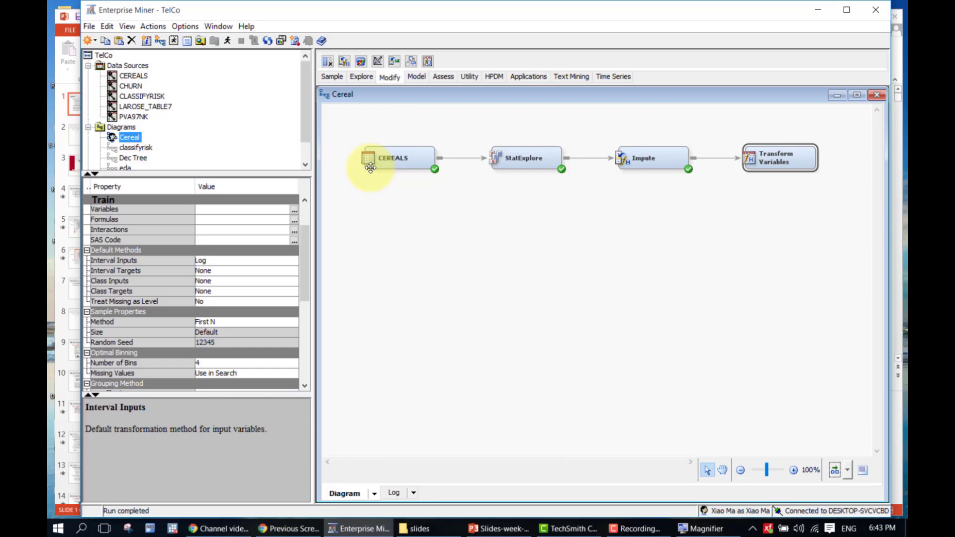
Add a Regression node, zoom the diagram to 90%, and connect Transform Variables to it
click(387, 240)
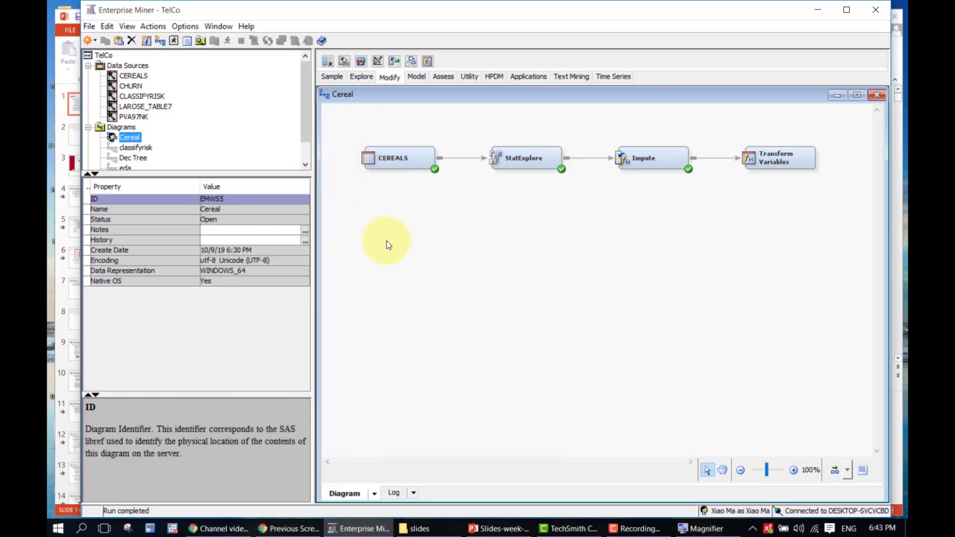
click(775, 158)
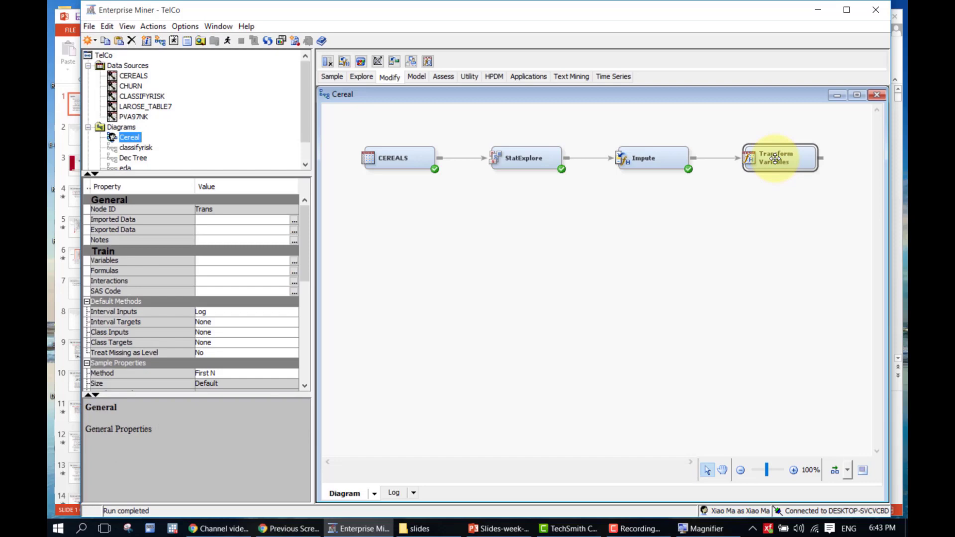
click(750, 222)
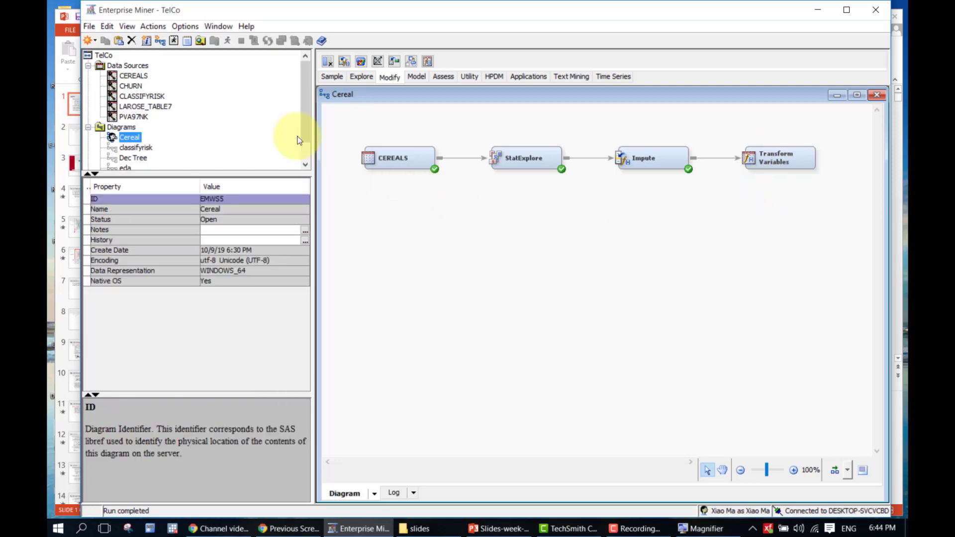
click(417, 78)
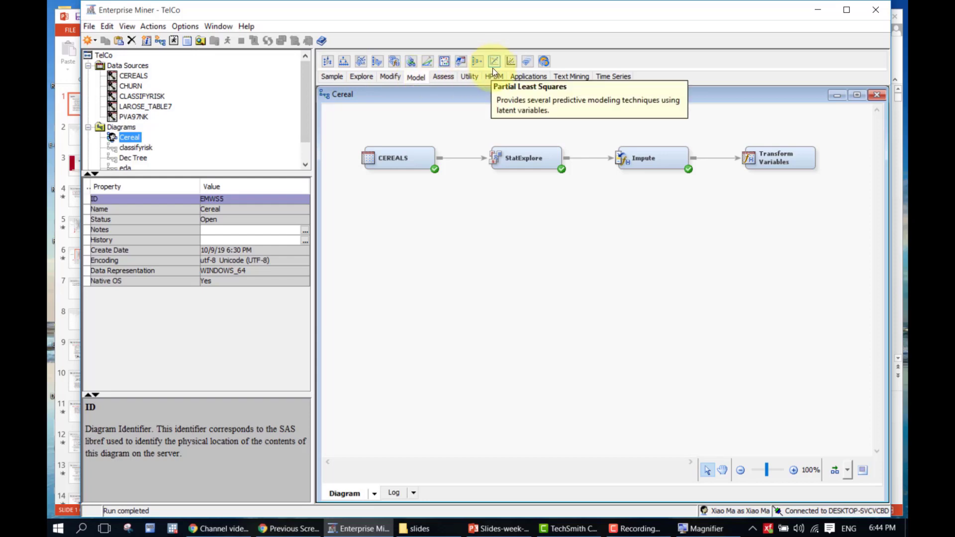
drag(516, 61, 807, 144)
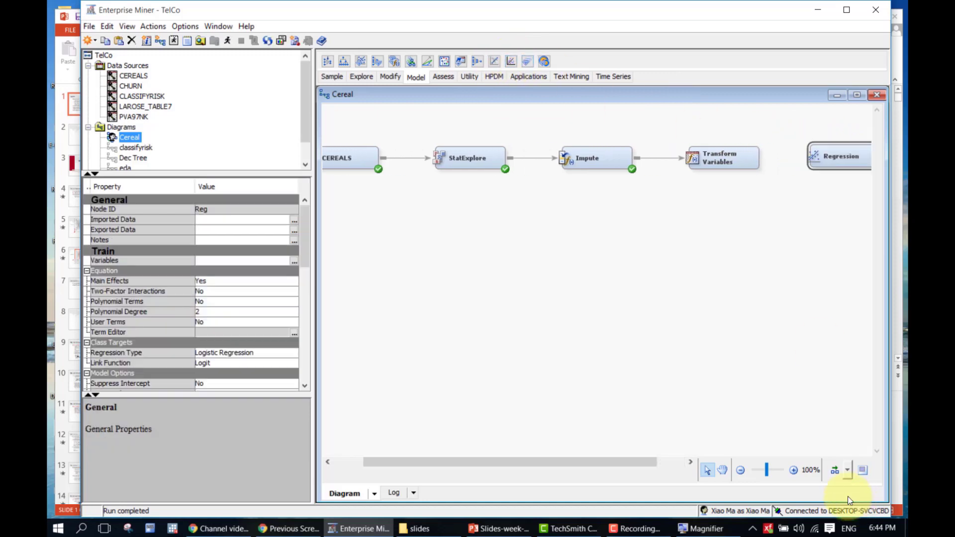
click(741, 471)
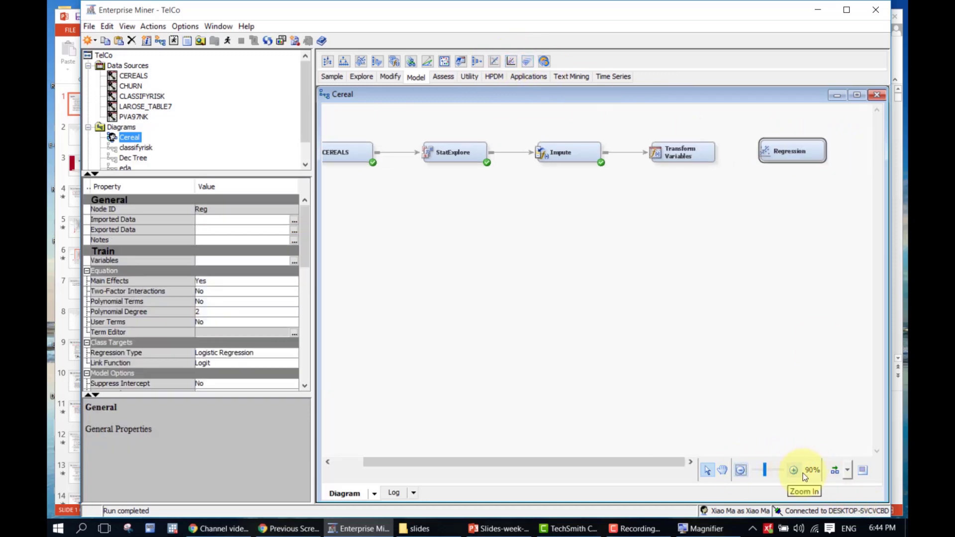
drag(718, 152, 774, 152)
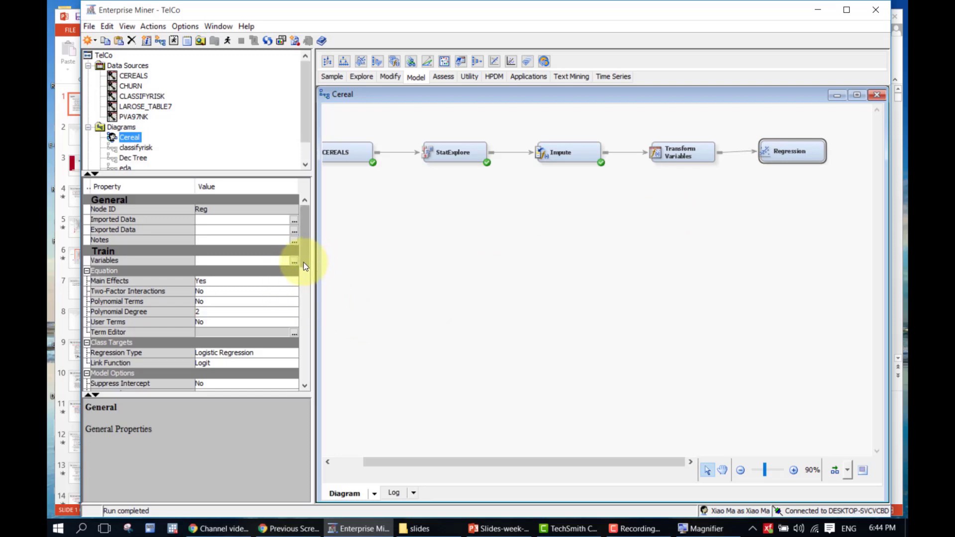
drag(303, 263, 303, 287)
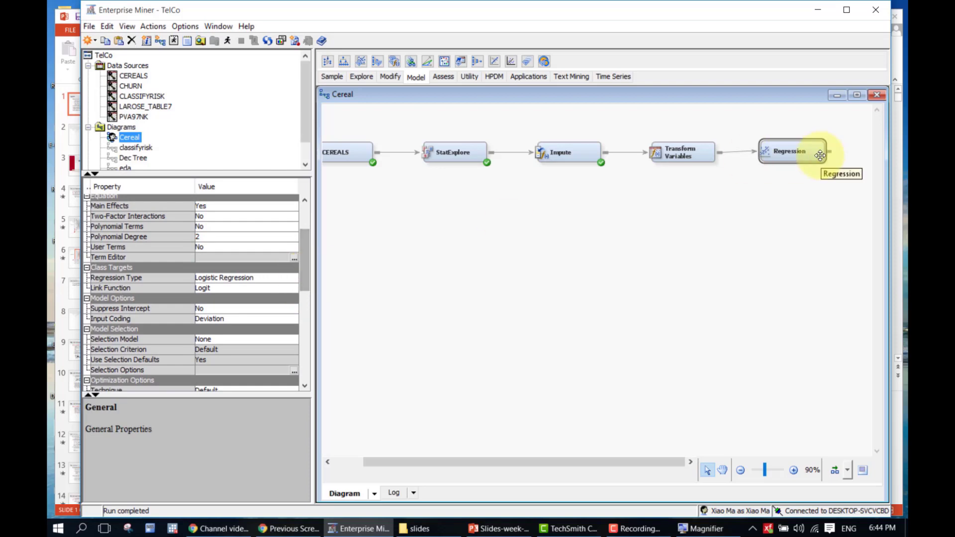
Rename the Regression node to 'Simple Linear Regression'
right_click(783, 157)
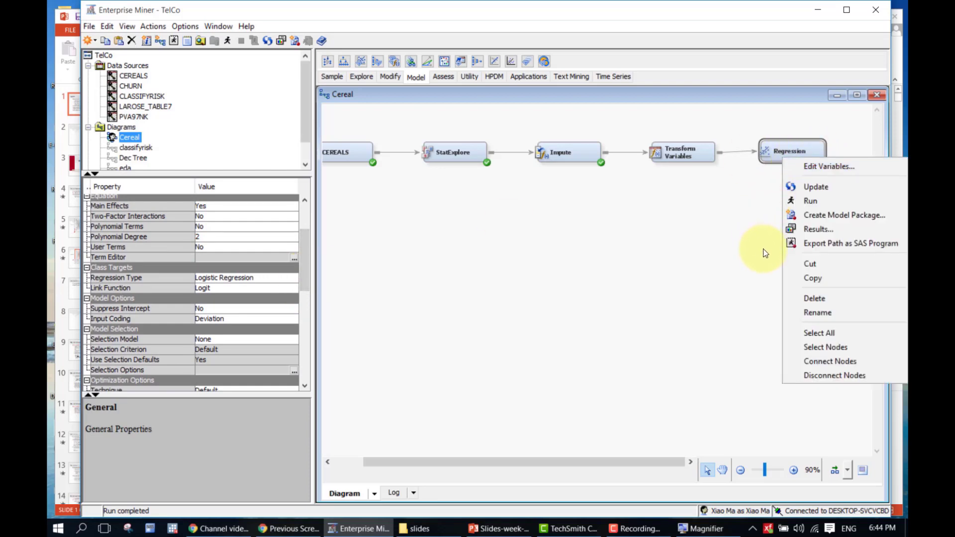
click(791, 312)
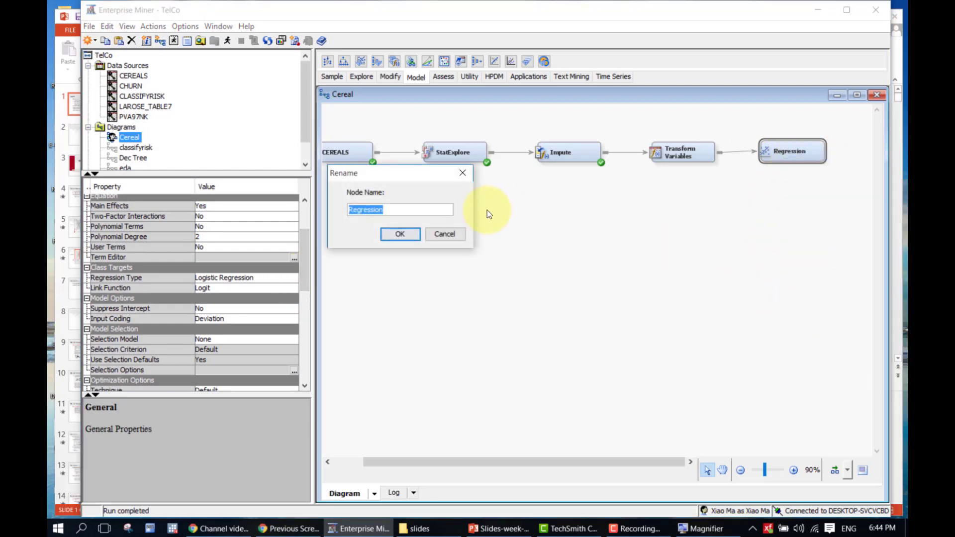
key(End)
key(Home)
text(Simple )
text(LInear)
key(BackSpace)
key(BackSpace)
key(BackSpace)
key(BackSpace)
key(BackSpace)
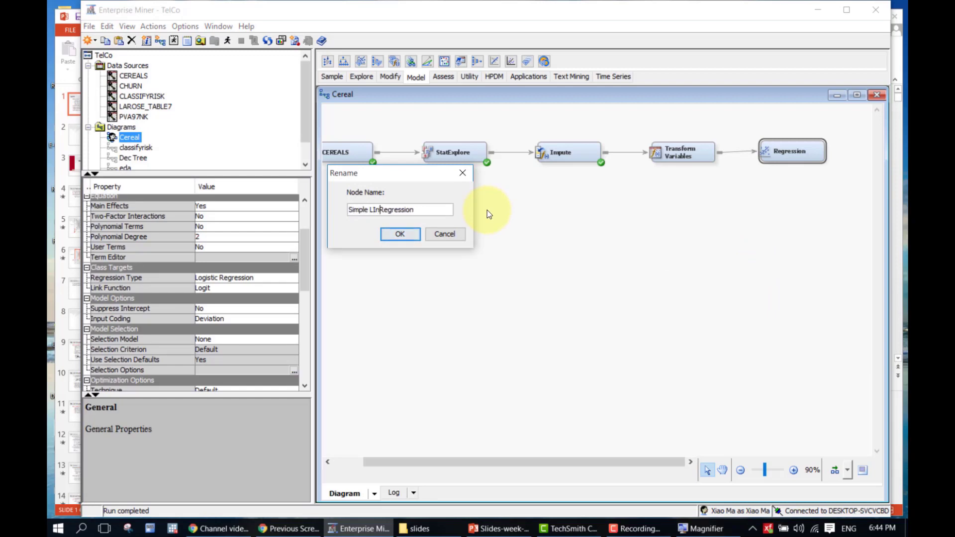
text(inear)
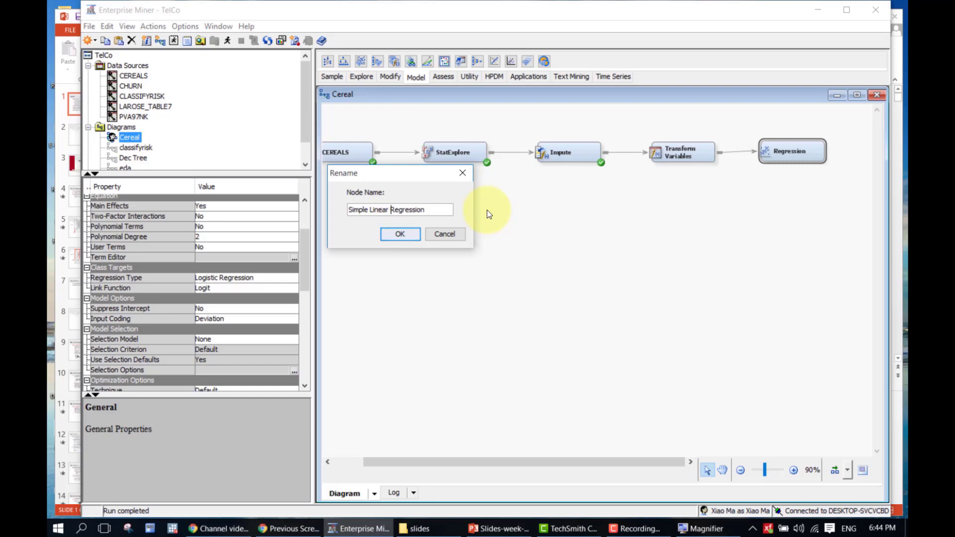
click(398, 235)
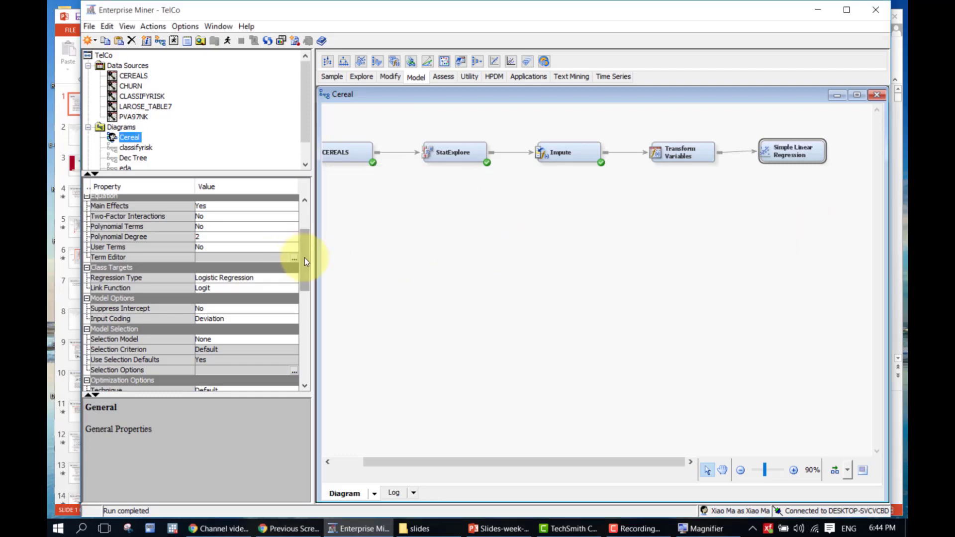
drag(305, 257, 302, 234)
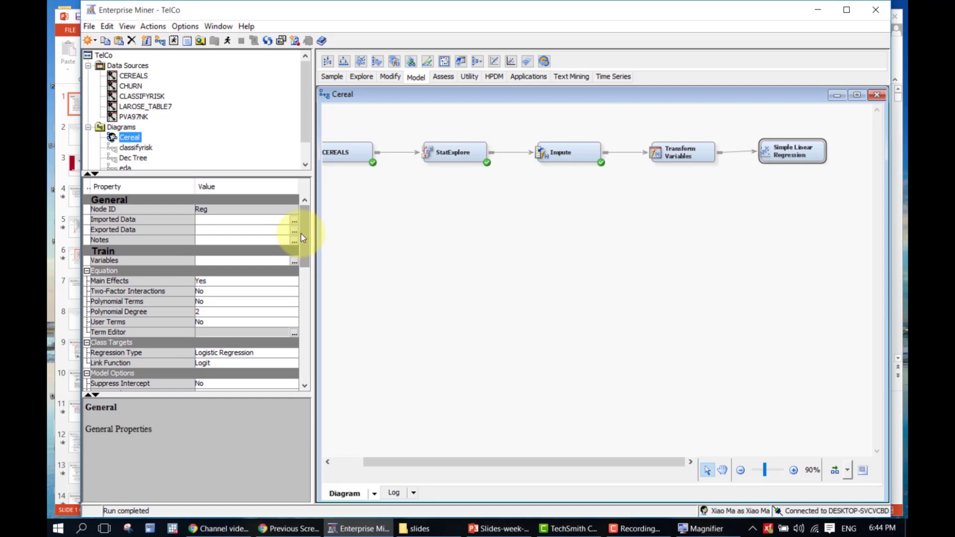
click(295, 261)
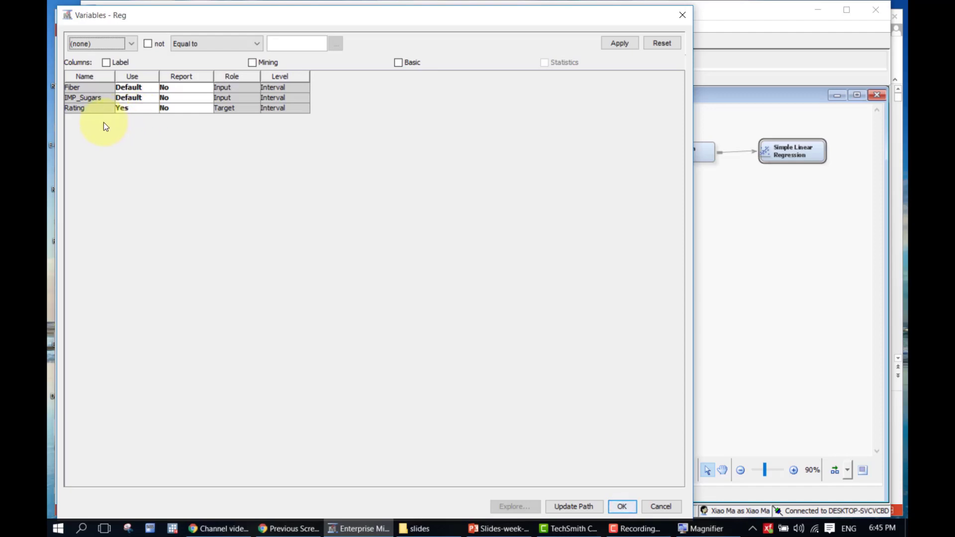
click(680, 16)
Run the Transform Variables path and open its results listing LOG_Fiber and LOG_IMP_Sugars
right_click(674, 153)
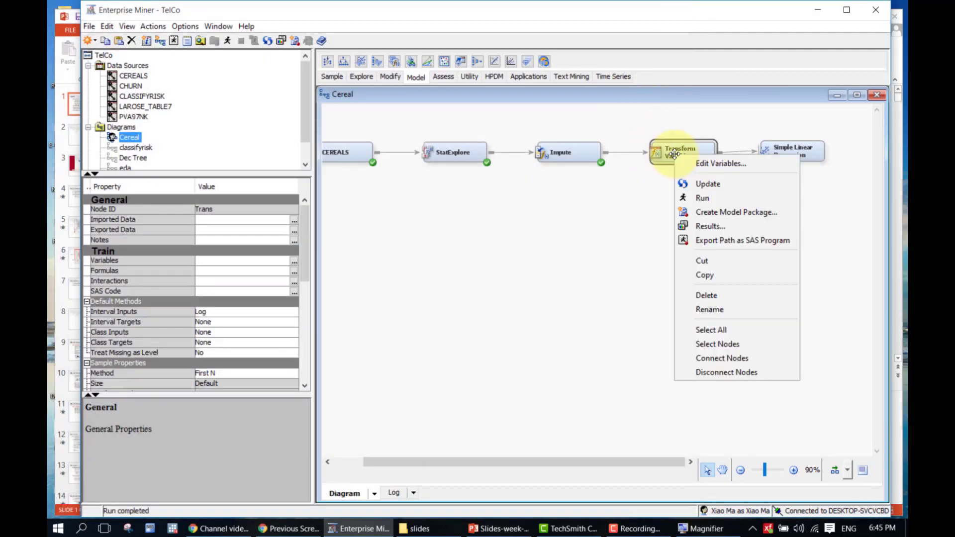
click(701, 197)
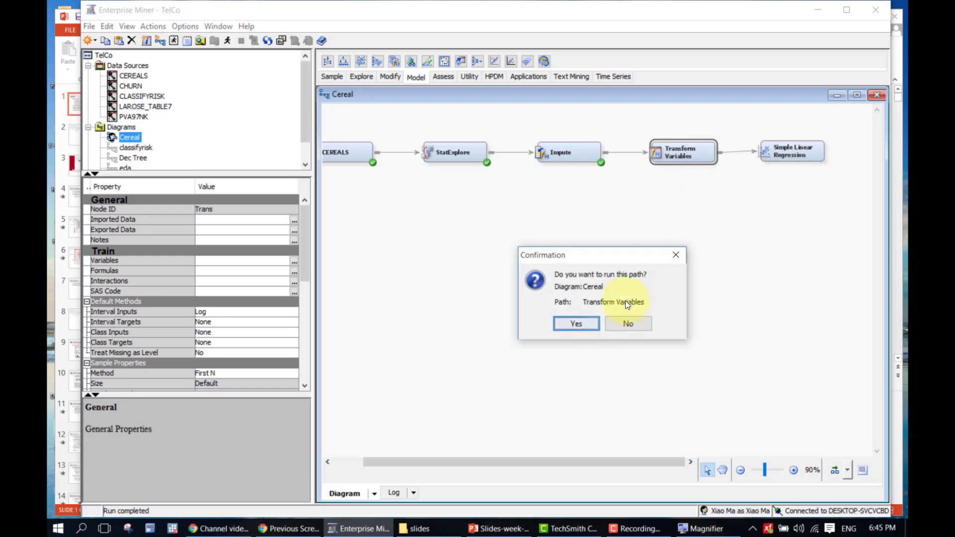
click(586, 330)
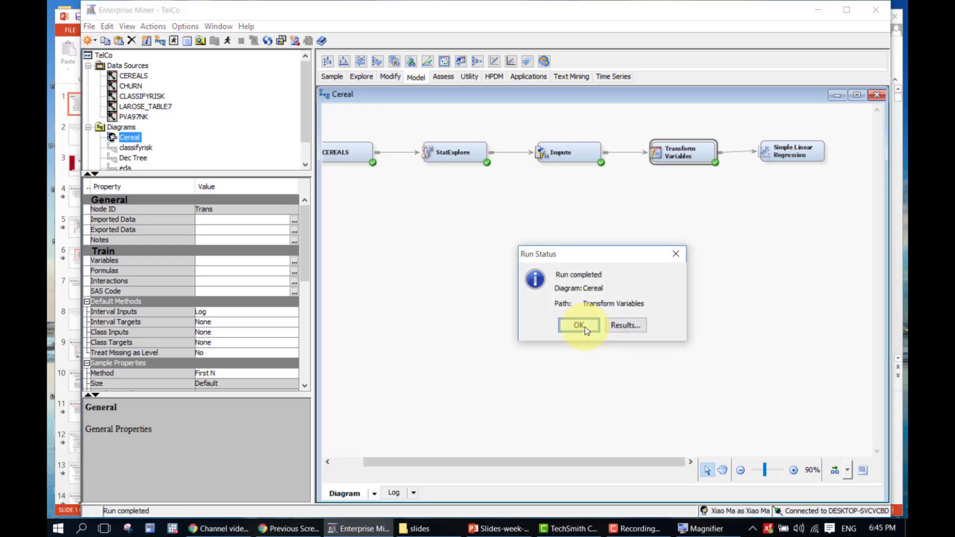
click(622, 324)
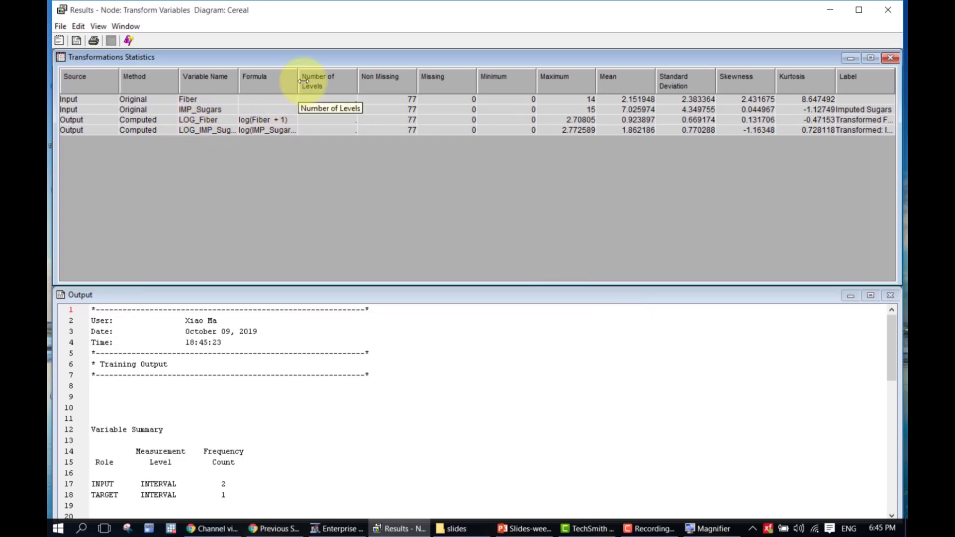
Widen the Formula column in Transformations Statistics, then close the Transform Variables results
drag(308, 78, 320, 78)
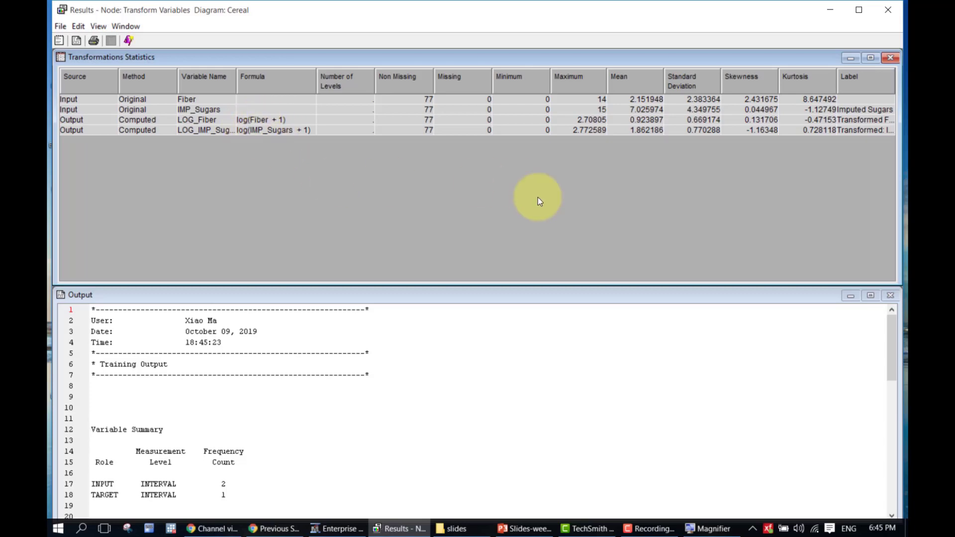
click(892, 10)
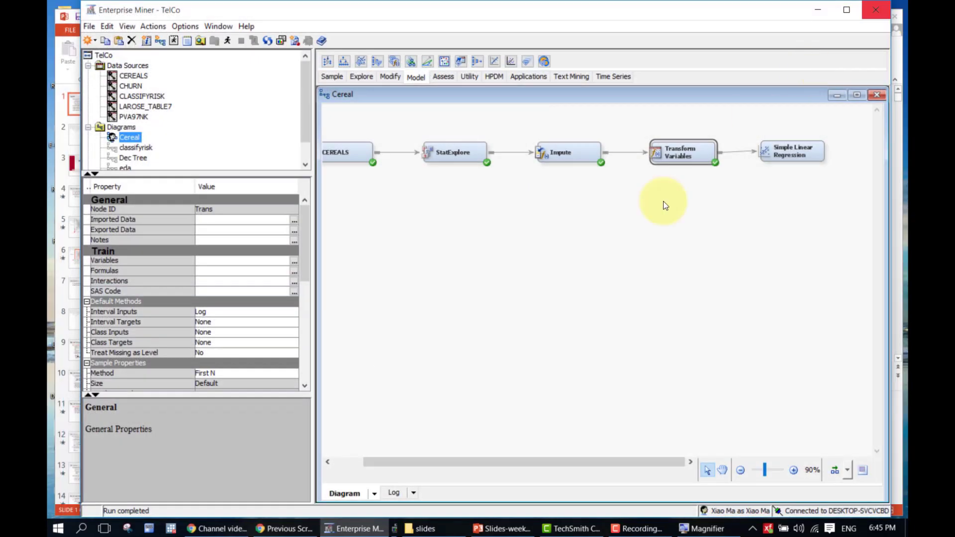
Update the Simple Linear Regression node so it receives the transformed LOG inputs
click(788, 157)
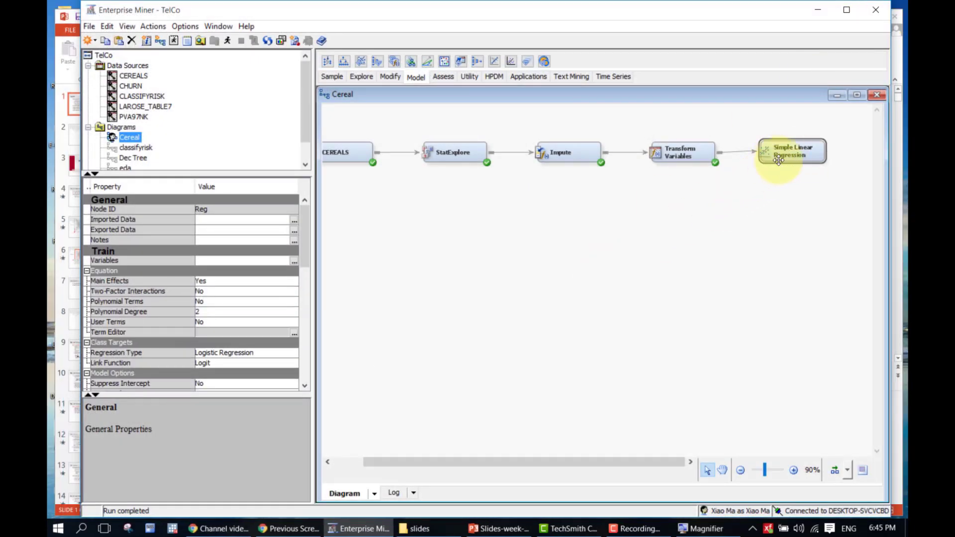
right_click(784, 155)
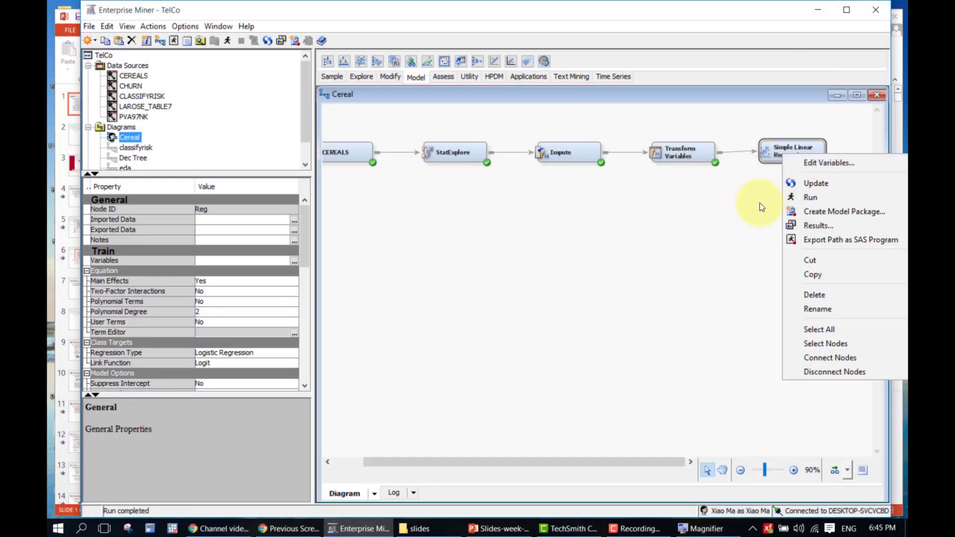
click(796, 184)
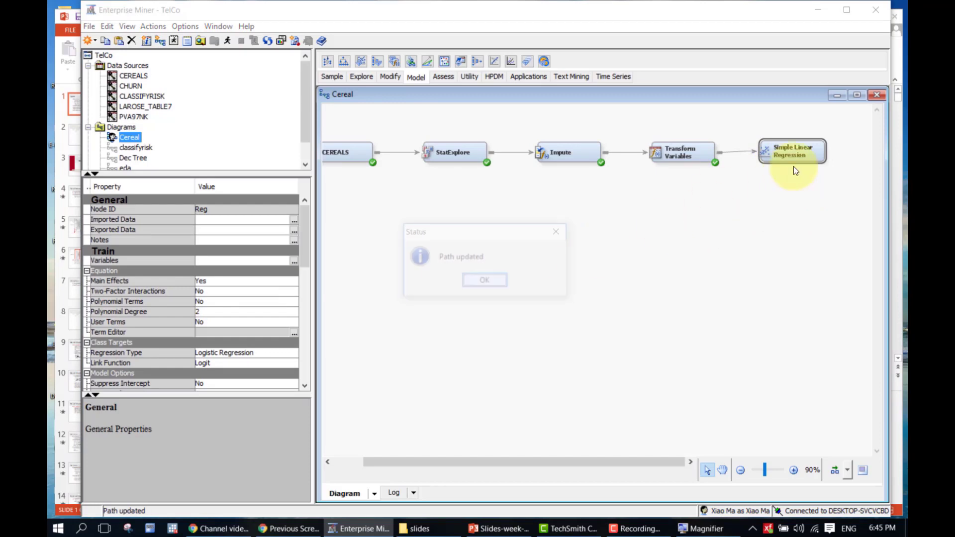
key(Return)
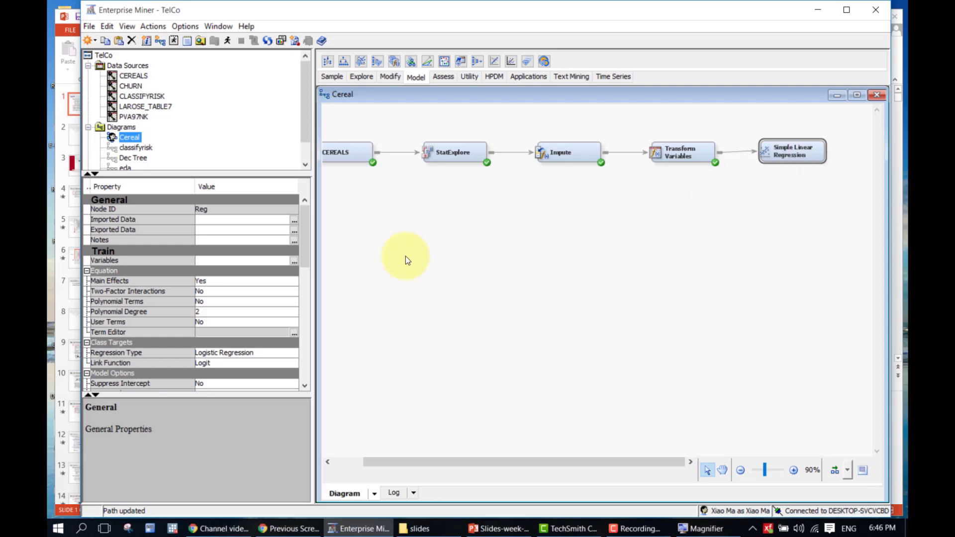
Set LOG_IMP_Sugars Use to No, leaving LOG_Fiber as the only input for Rating
click(294, 262)
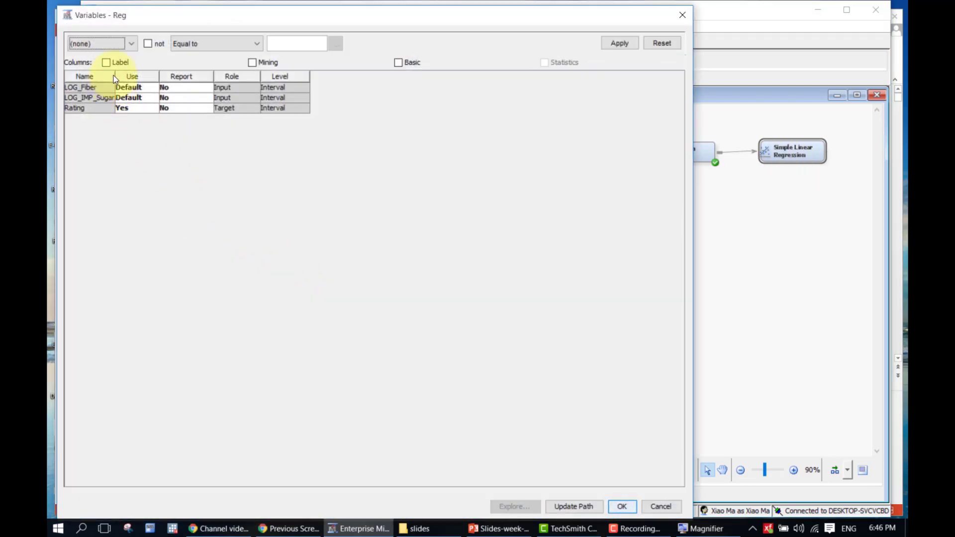
drag(115, 76, 130, 74)
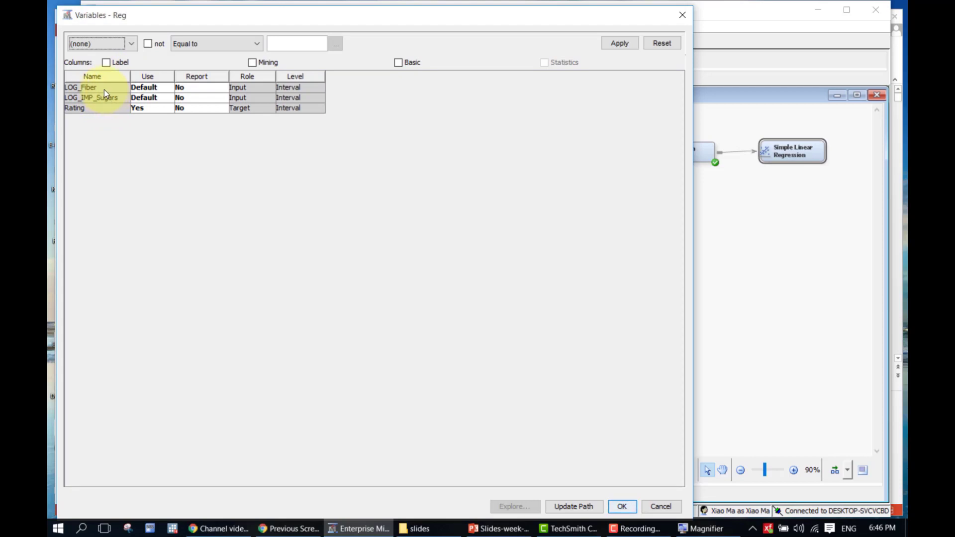
click(144, 97)
click(148, 120)
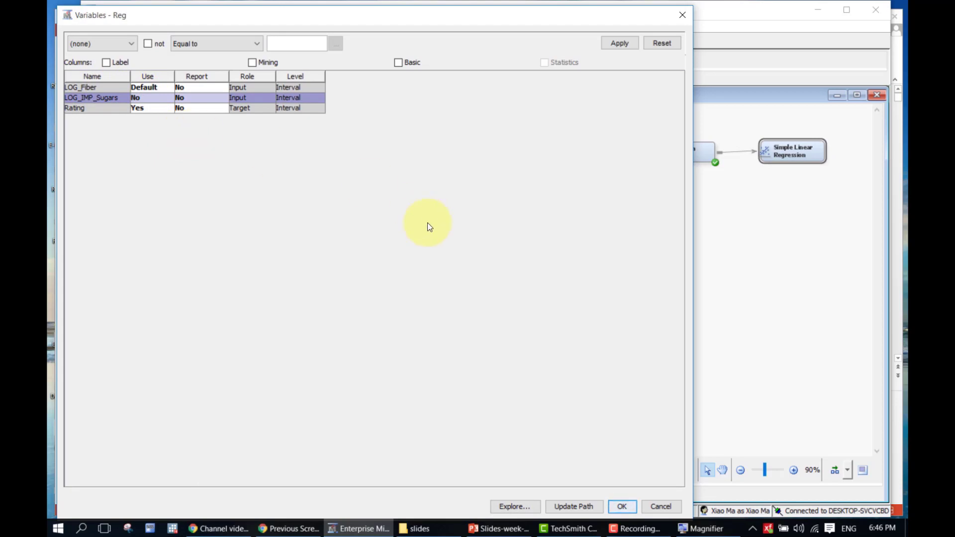
click(621, 507)
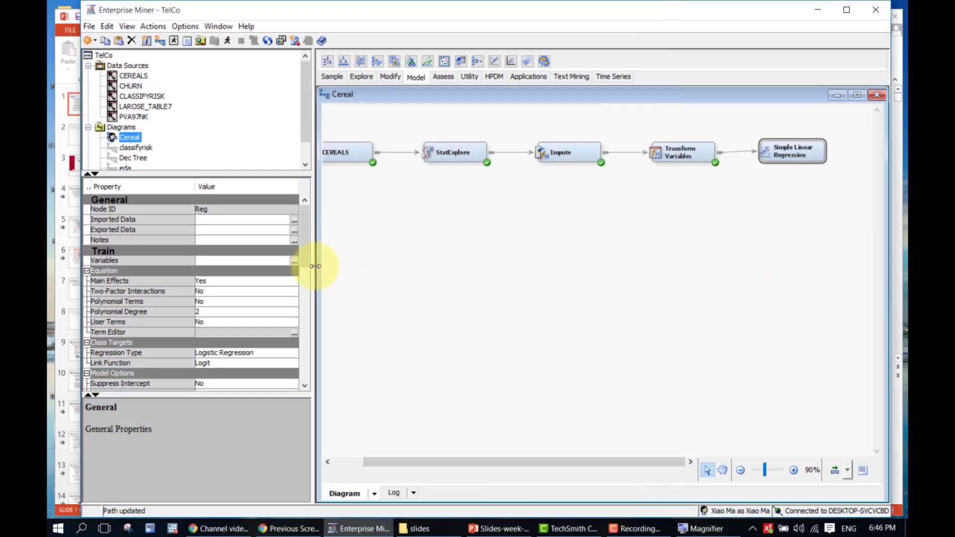
drag(306, 253, 306, 287)
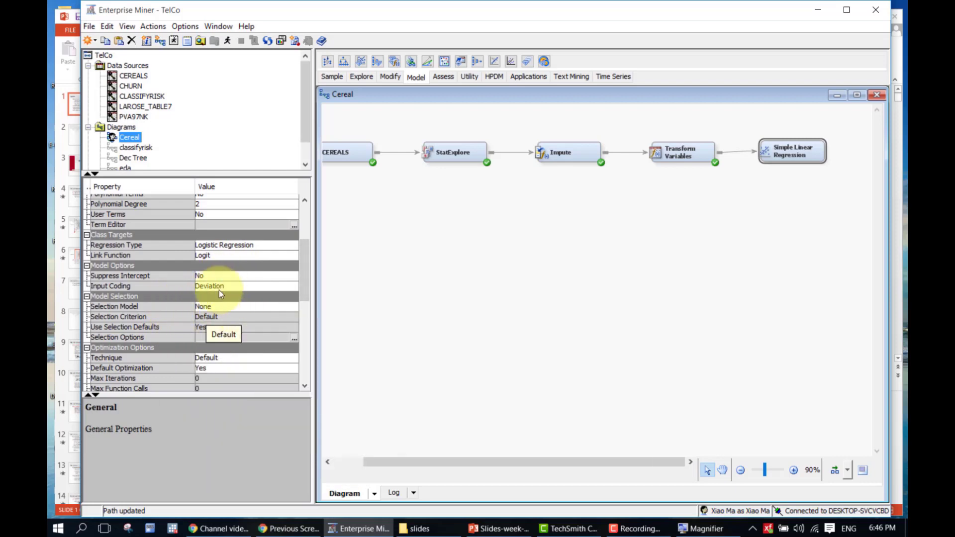
click(240, 306)
click(240, 307)
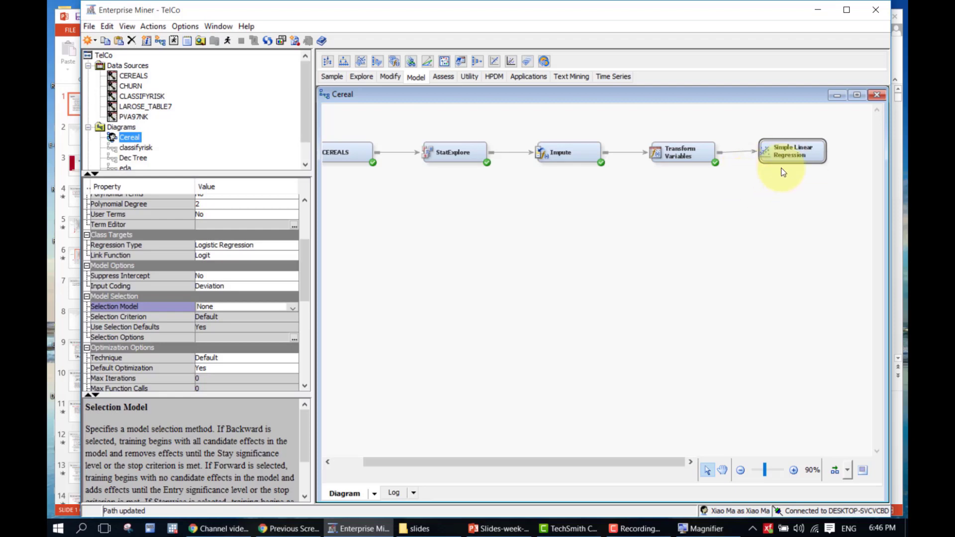
click(801, 151)
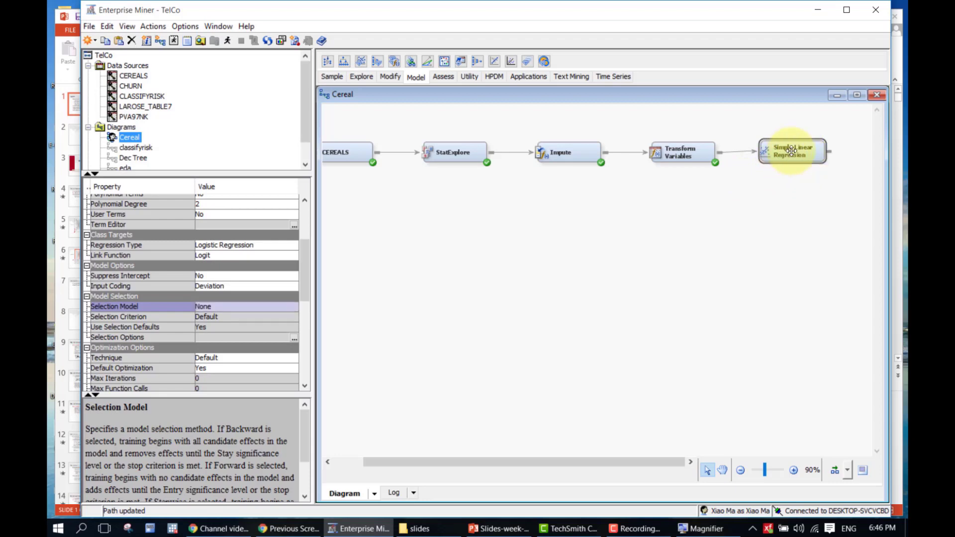
Run the Simple Linear Regression path and view its results, with ASE 137.3399
right_click(792, 150)
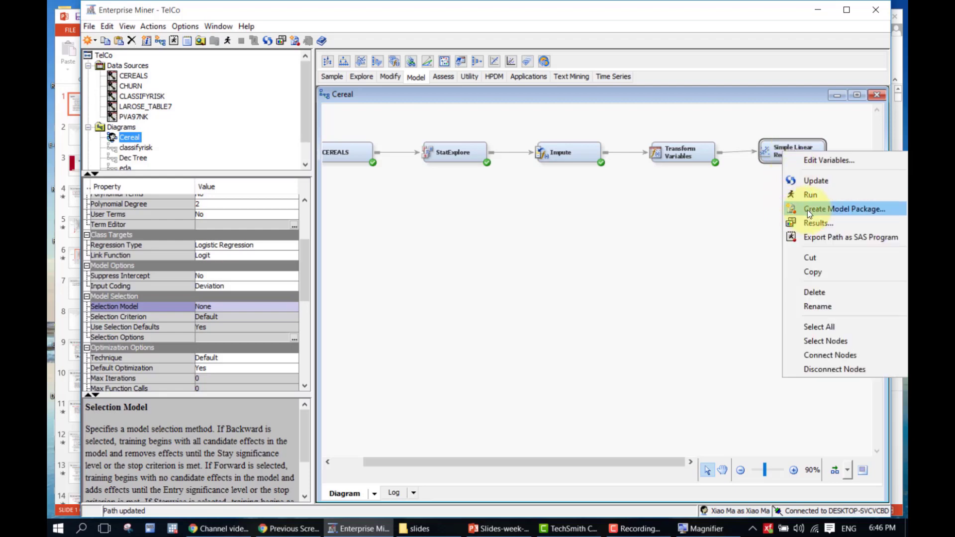
click(814, 200)
click(577, 322)
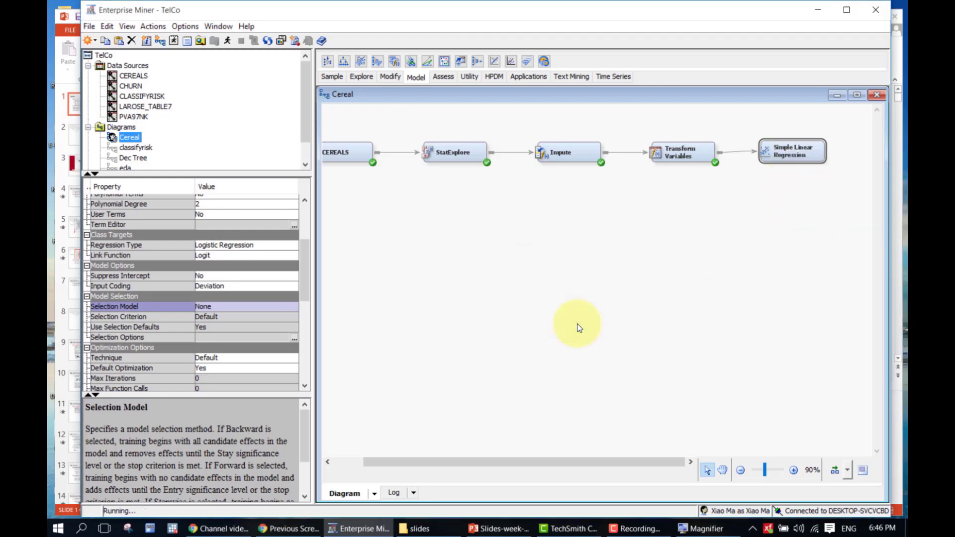
click(833, 471)
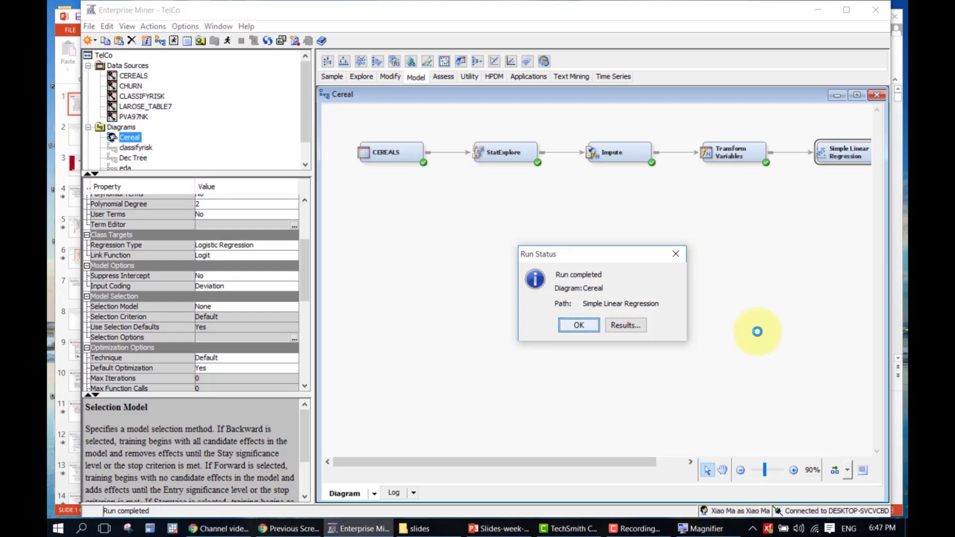
click(607, 327)
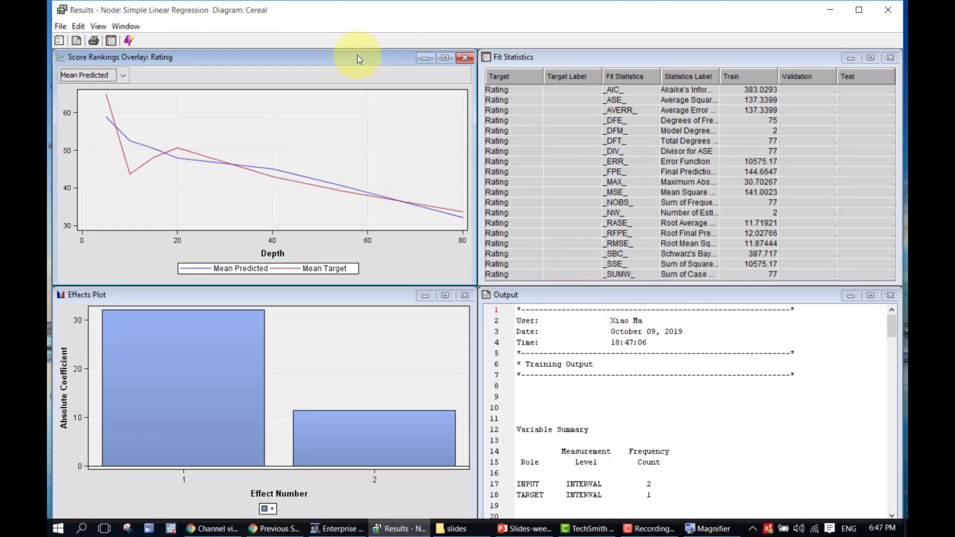
Review the Fit Statistics labels and keep Mean Predicted in the Score Rankings chart
click(568, 66)
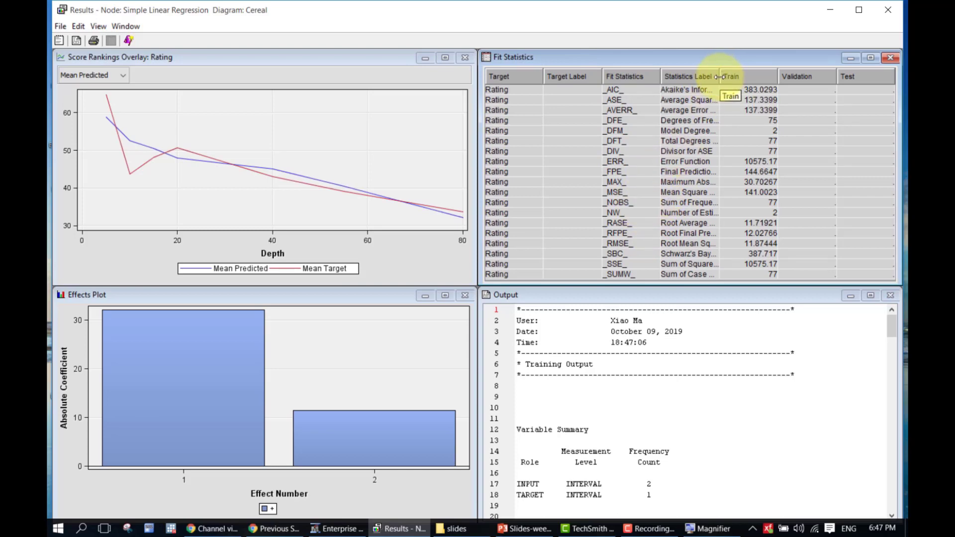
drag(729, 78, 750, 85)
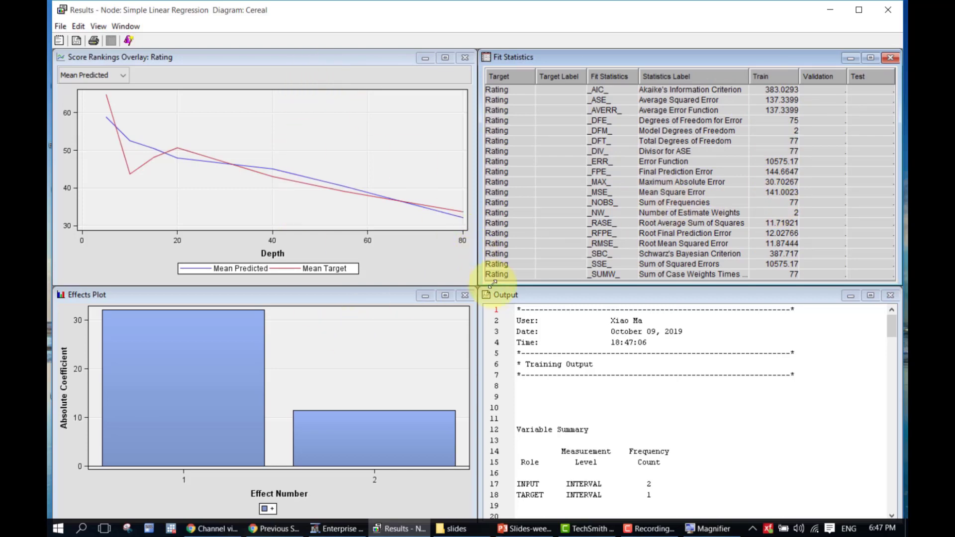
click(506, 296)
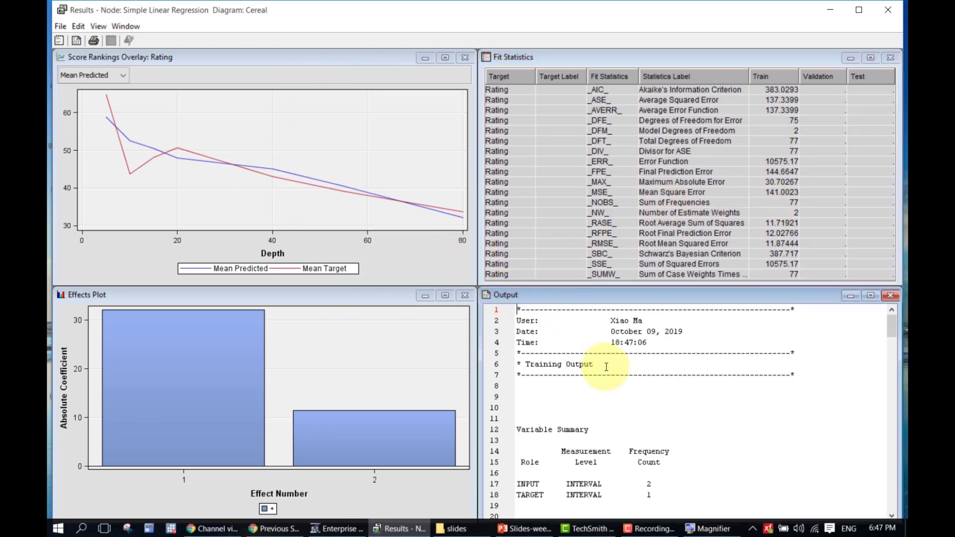
click(146, 59)
click(121, 78)
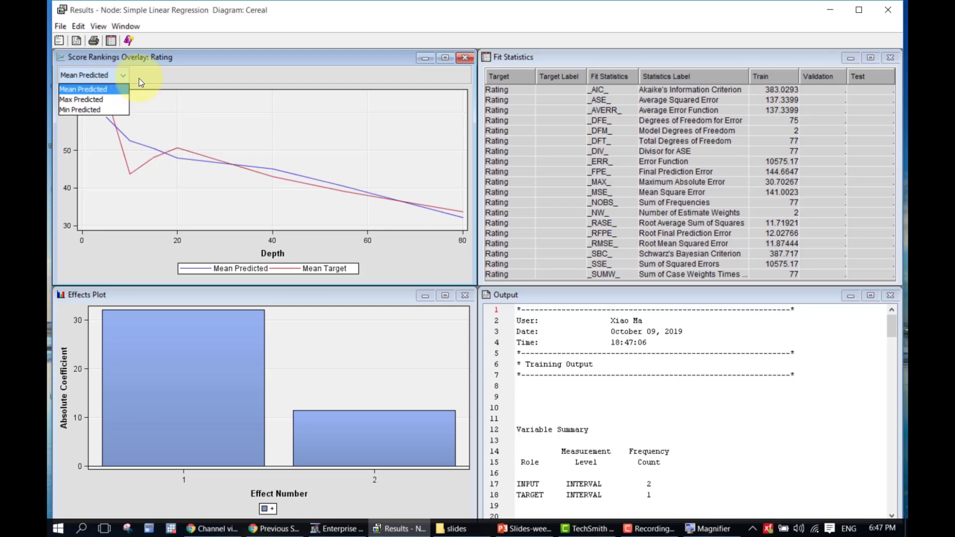
click(138, 79)
click(127, 79)
click(126, 79)
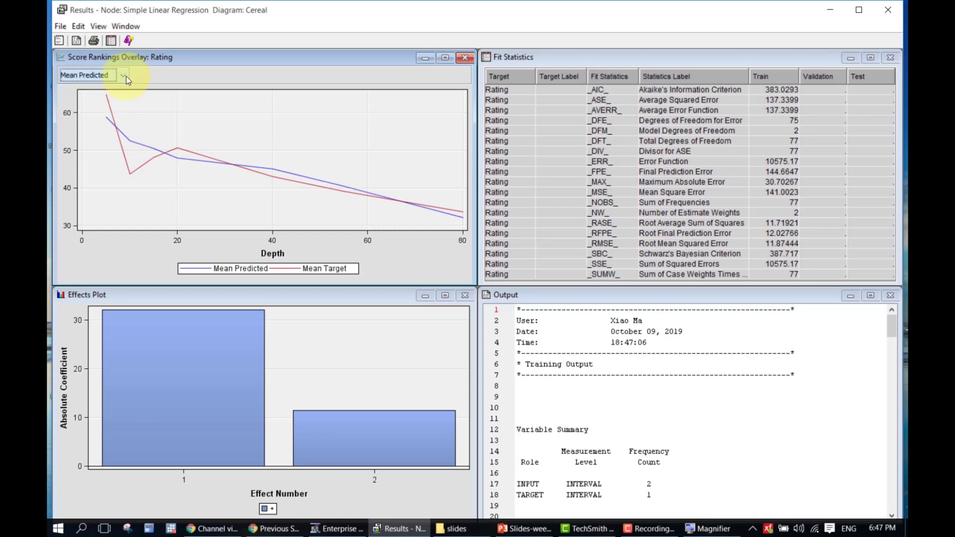
Maximize the training output listing to fill the Results window
click(341, 292)
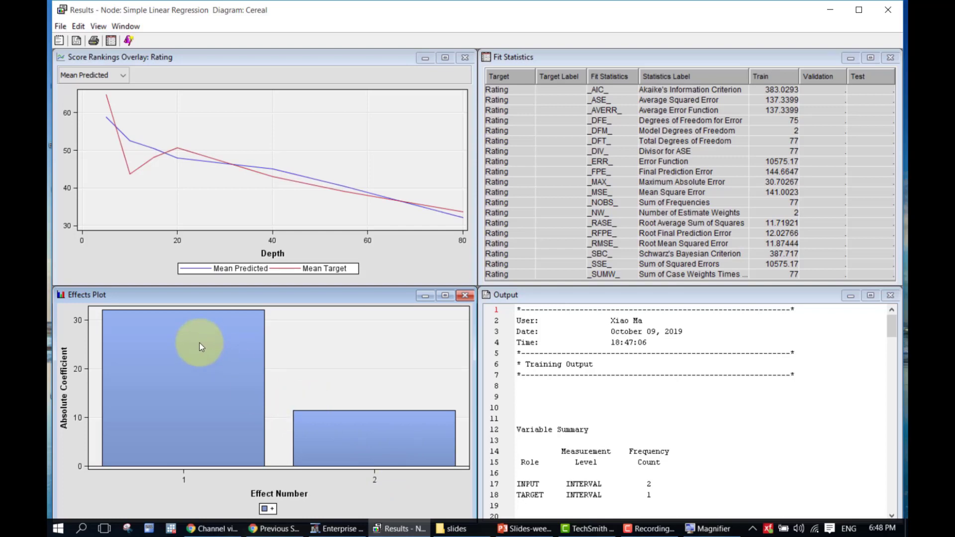
mouse_move(199, 343)
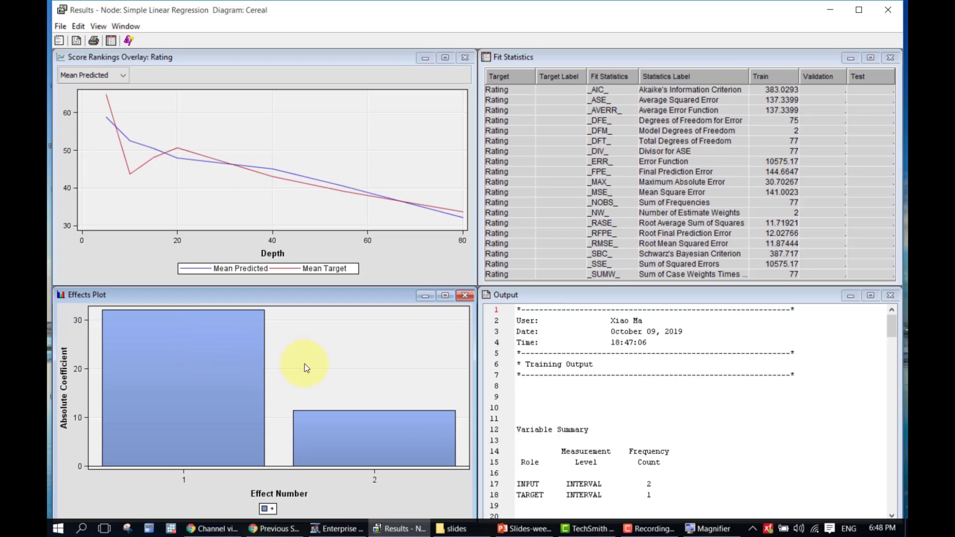
click(871, 295)
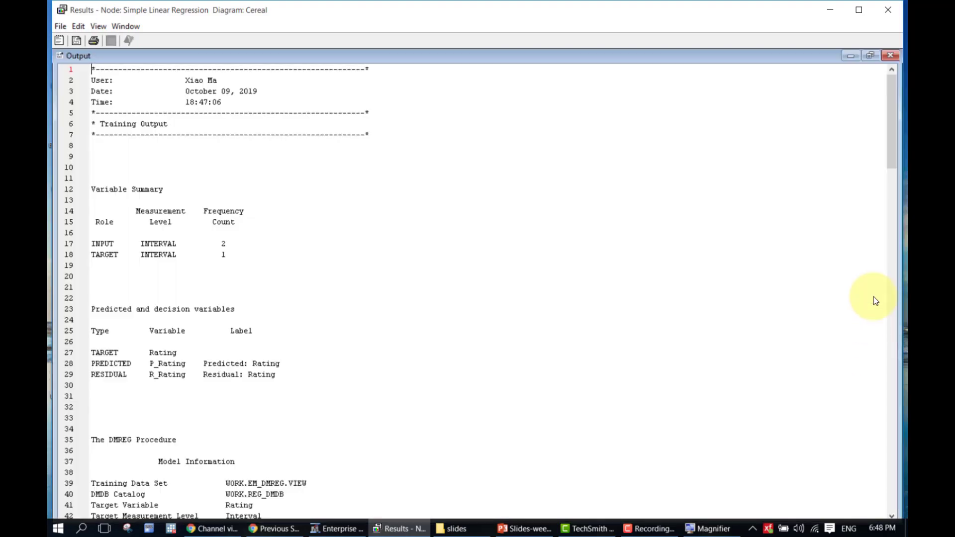
Scroll the output down to Model Fit Statistics: R-Square 0.2948, LOG_Fiber estimate 11.3984
mouse_move(893, 104)
mouse_down()
mouse_move(874, 390)
mouse_move(872, 177)
mouse_move(885, 92)
mouse_up()
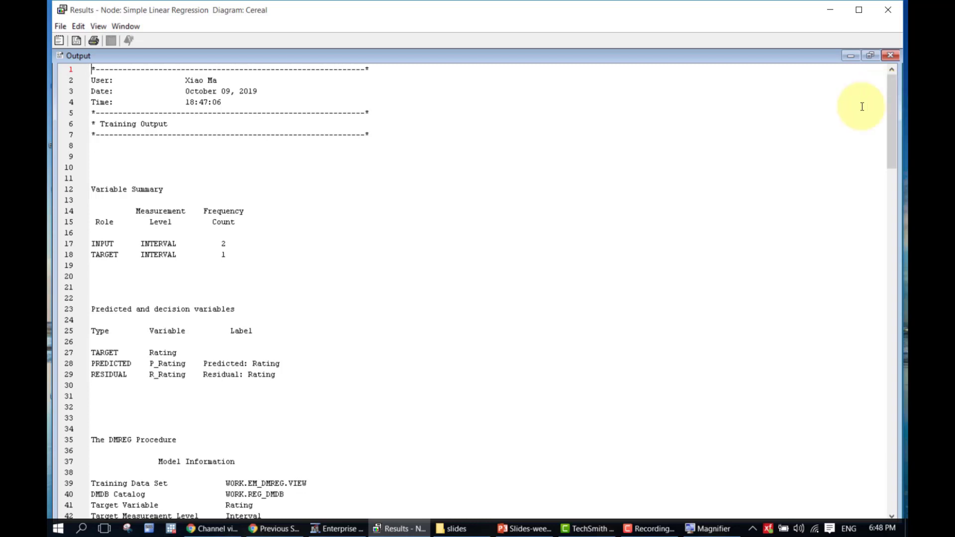
click(604, 198)
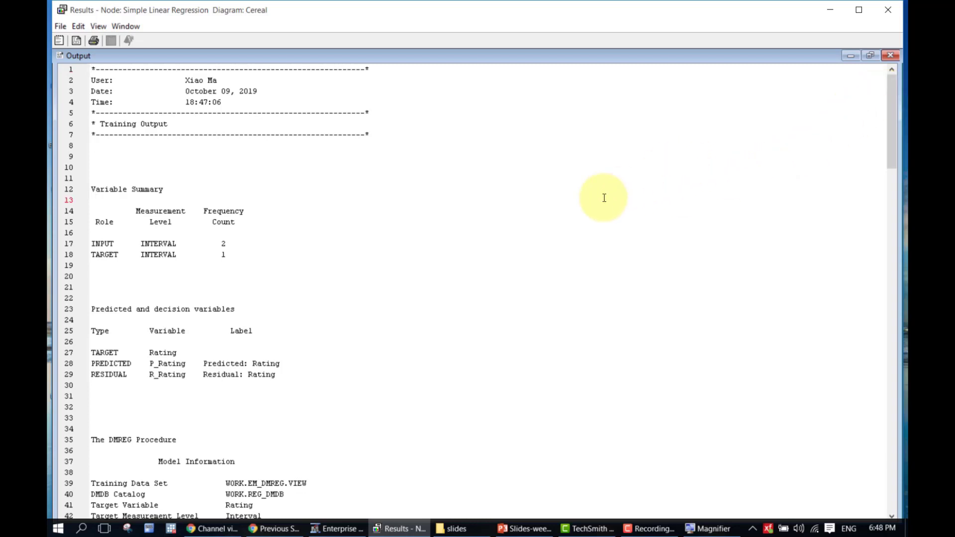
key(ctrl+f)
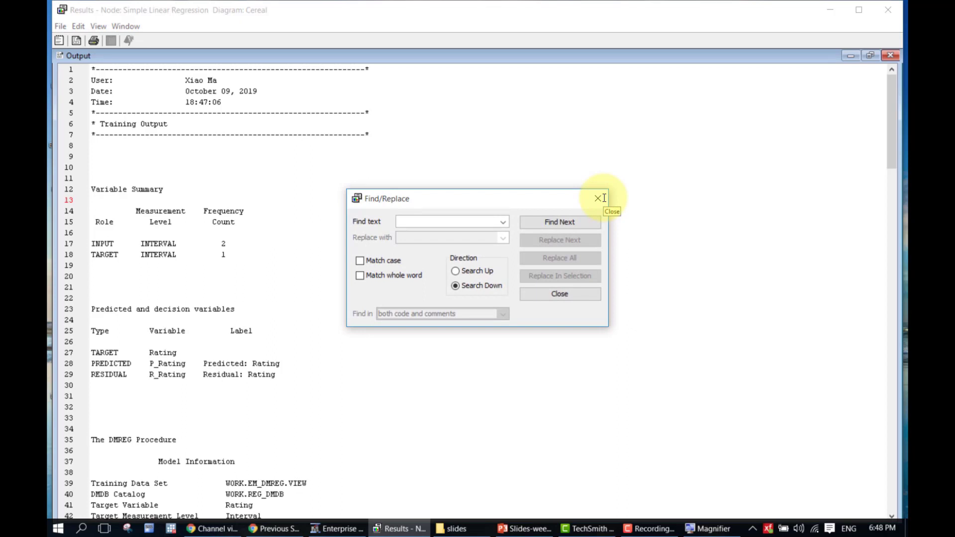
click(597, 201)
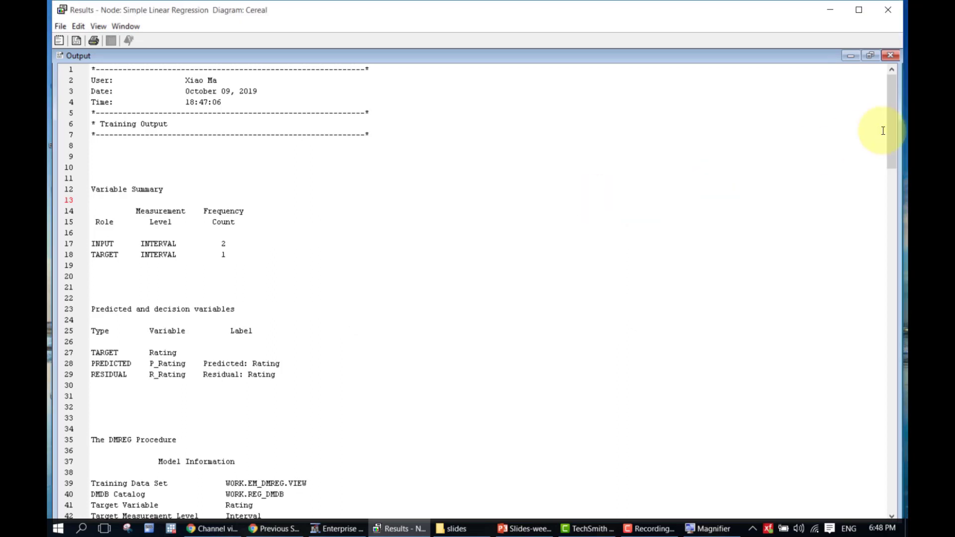
drag(893, 132, 900, 240)
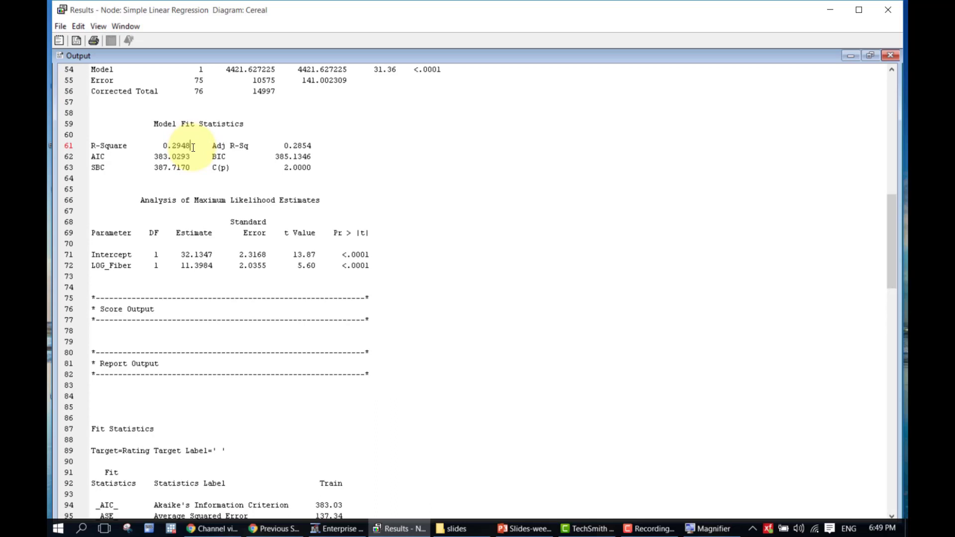
Point out the R-Square values and highlight the LOG_Fiber estimate 11.3984
click(314, 147)
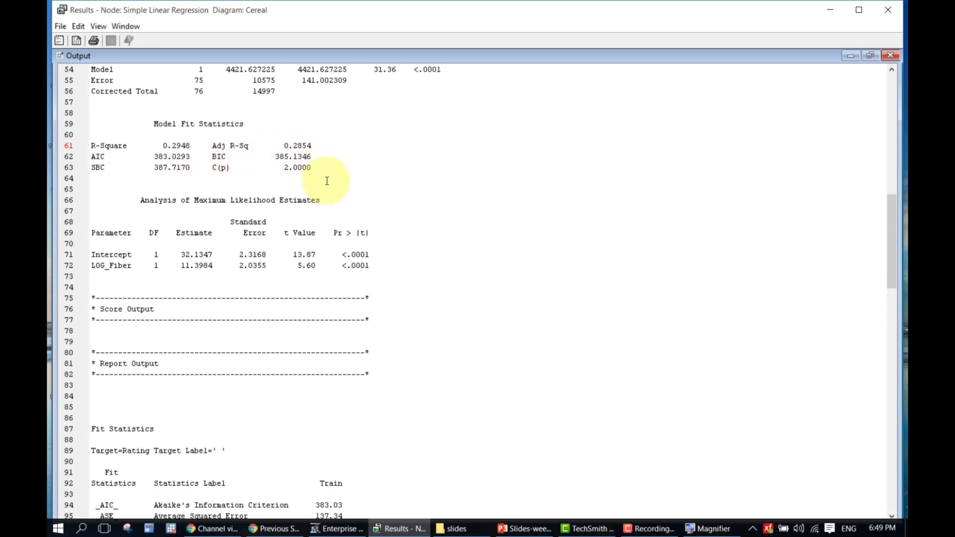
click(183, 265)
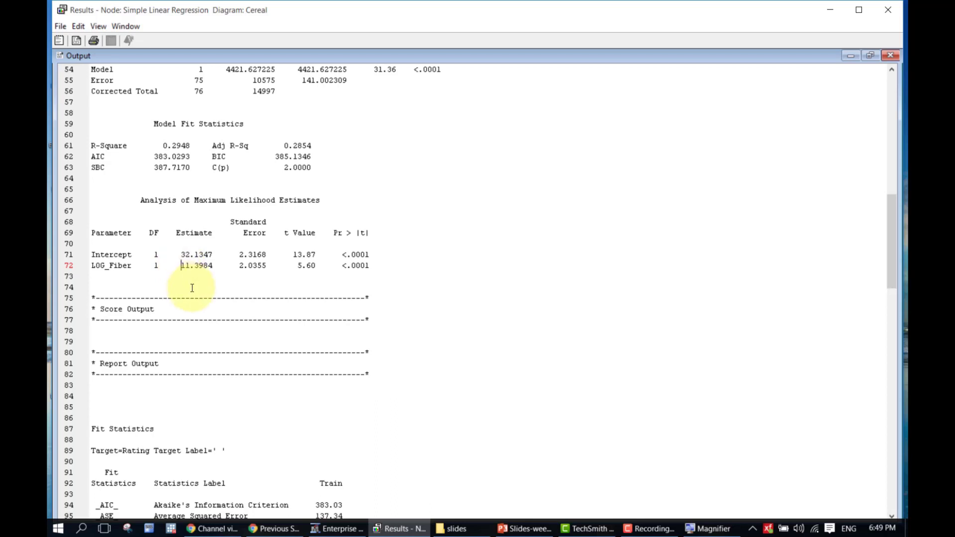
drag(181, 266, 216, 266)
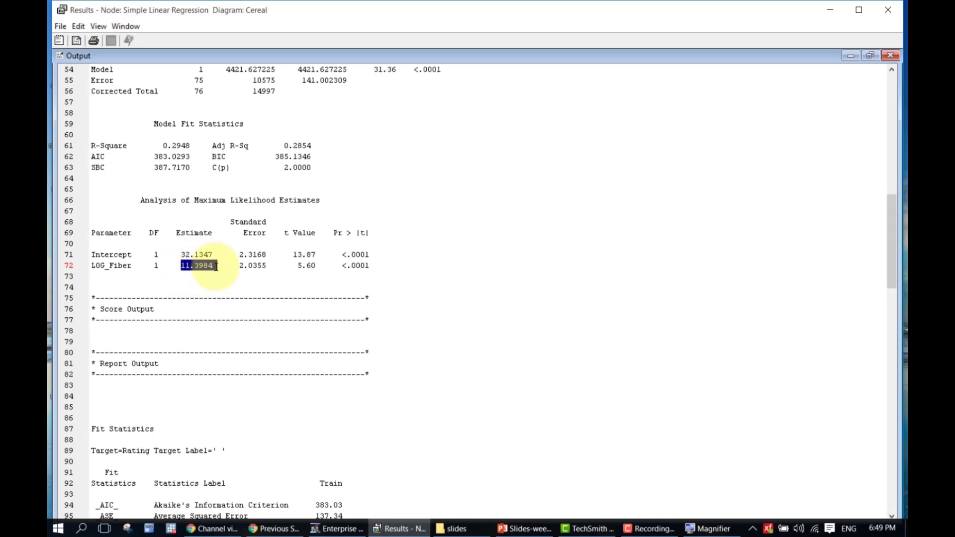
click(216, 267)
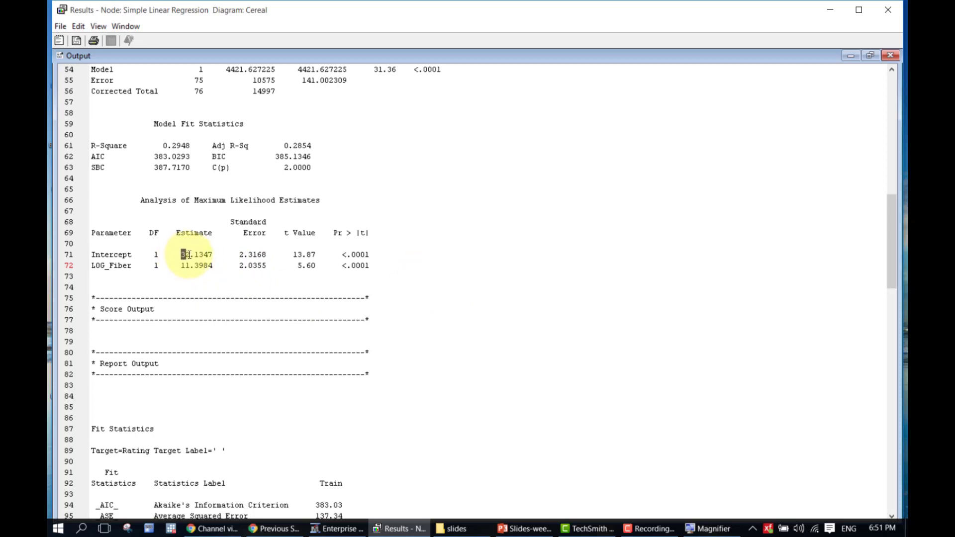
Highlight the intercept and both p-values <.0001, then close the regression results
drag(181, 255, 190, 255)
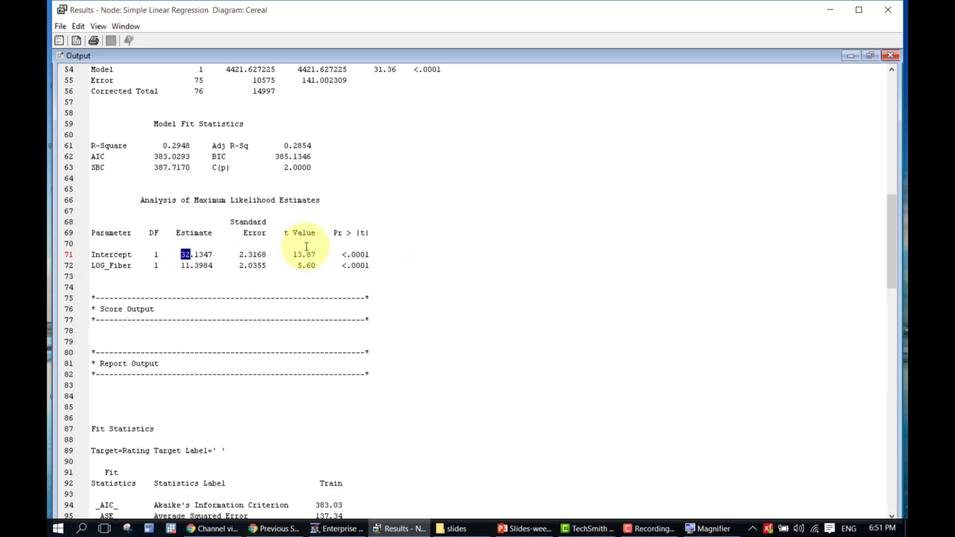
click(370, 253)
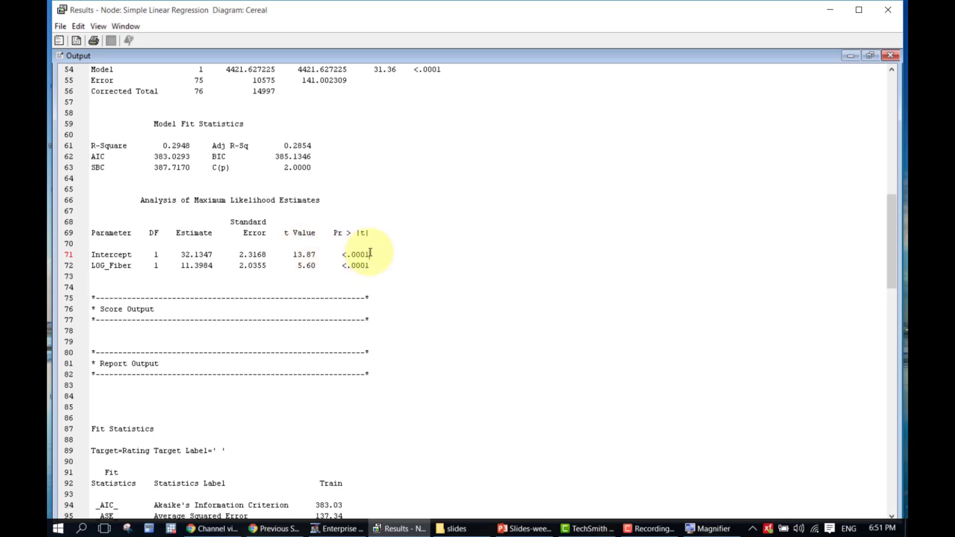
click(369, 266)
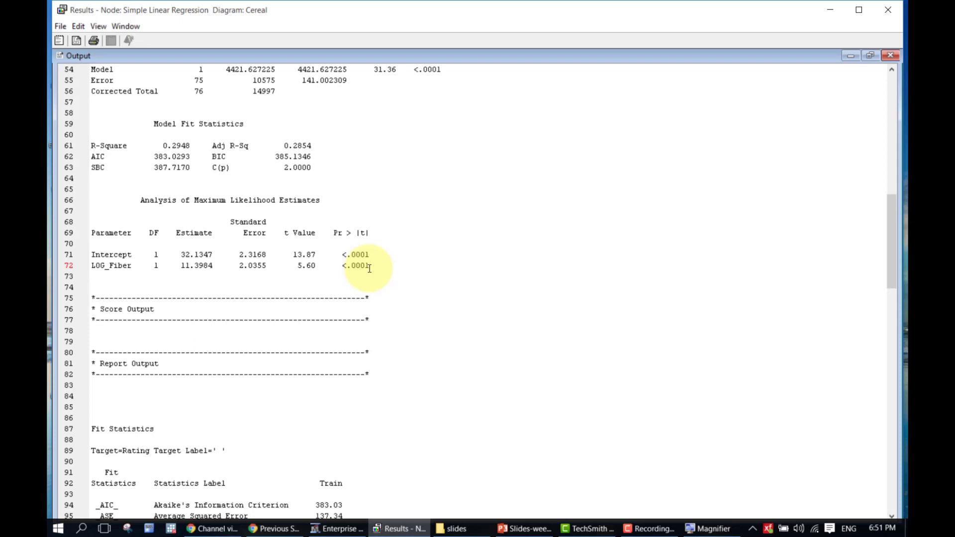
click(879, 12)
click(691, 230)
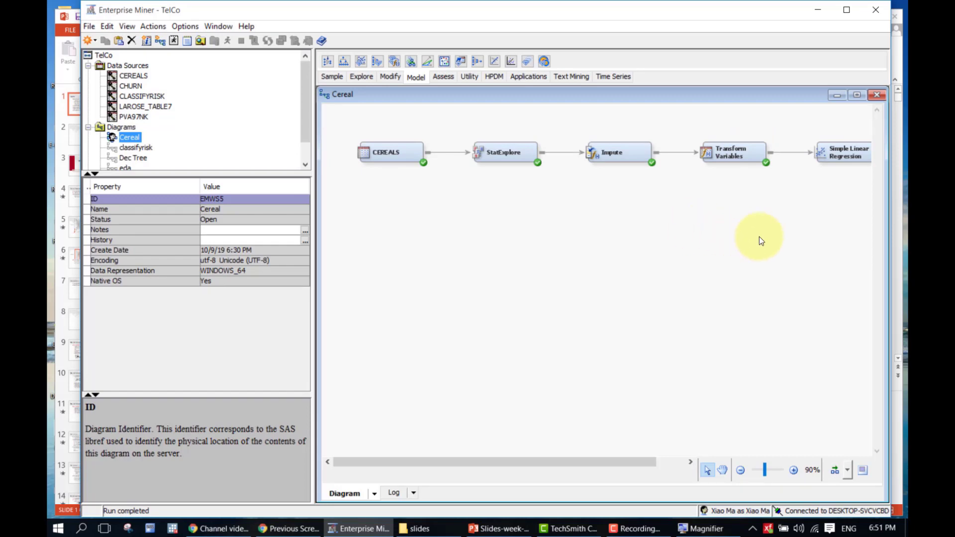
drag(613, 462, 649, 462)
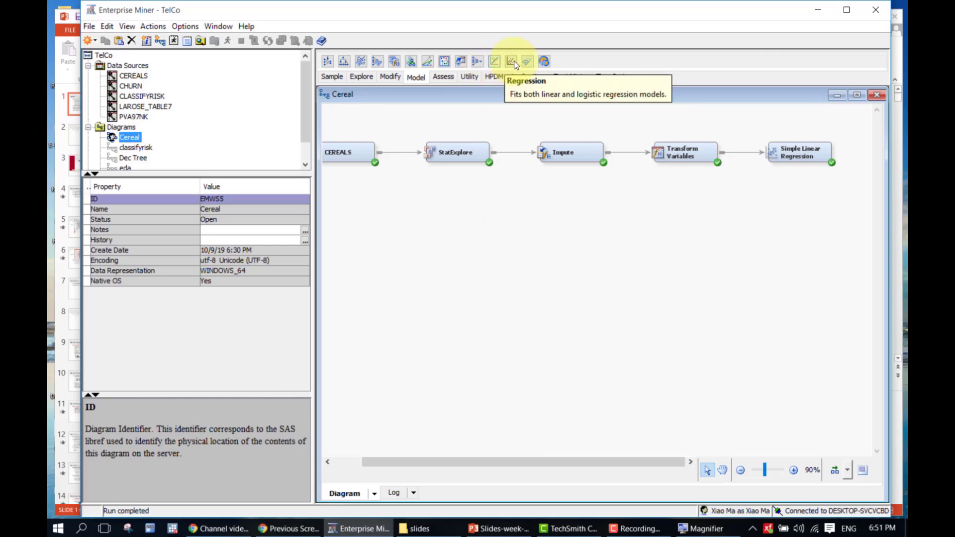
Place a Regression node below Simple Linear Regression, fed from Transform Variables
drag(512, 61, 520, 65)
drag(741, 202, 768, 196)
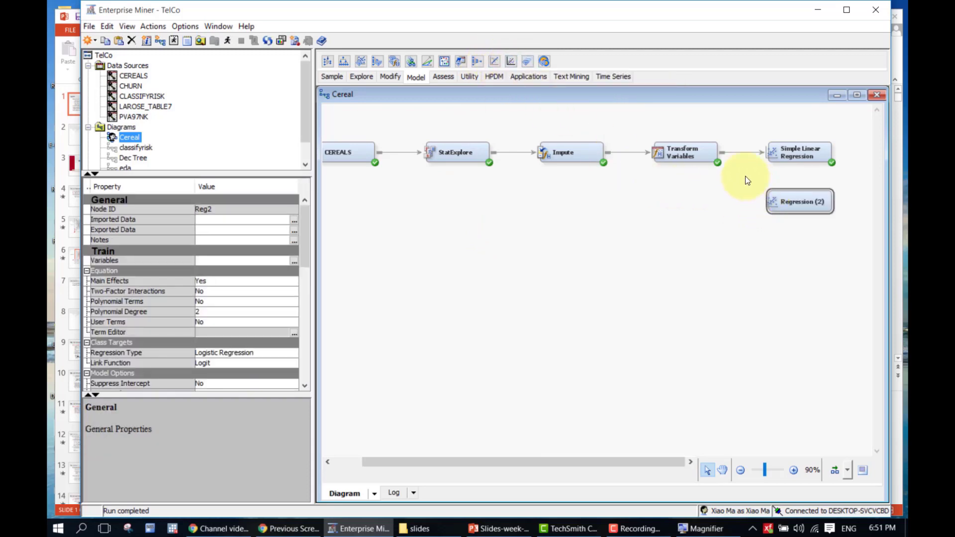
drag(725, 150, 776, 197)
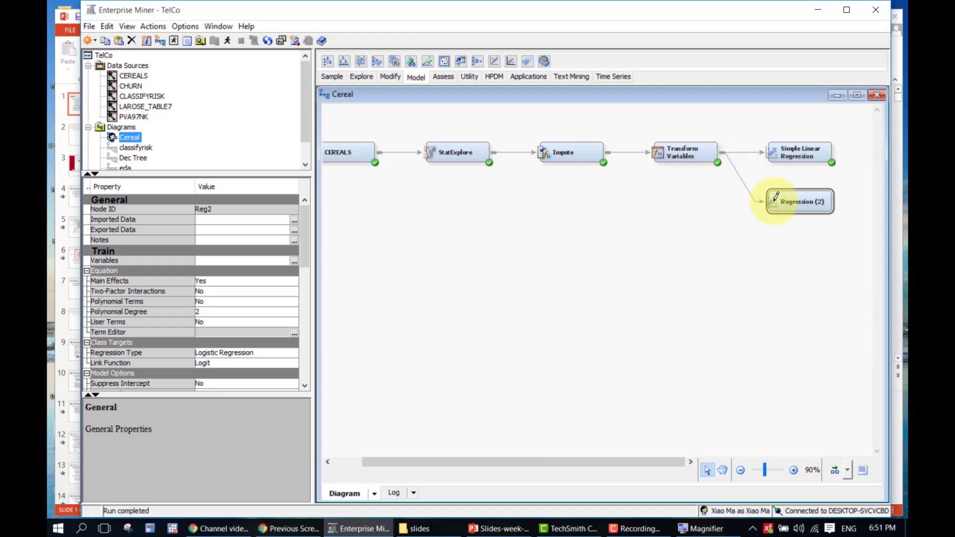
Rename the Regression (2) node to 'Multiple Regression'
right_click(800, 205)
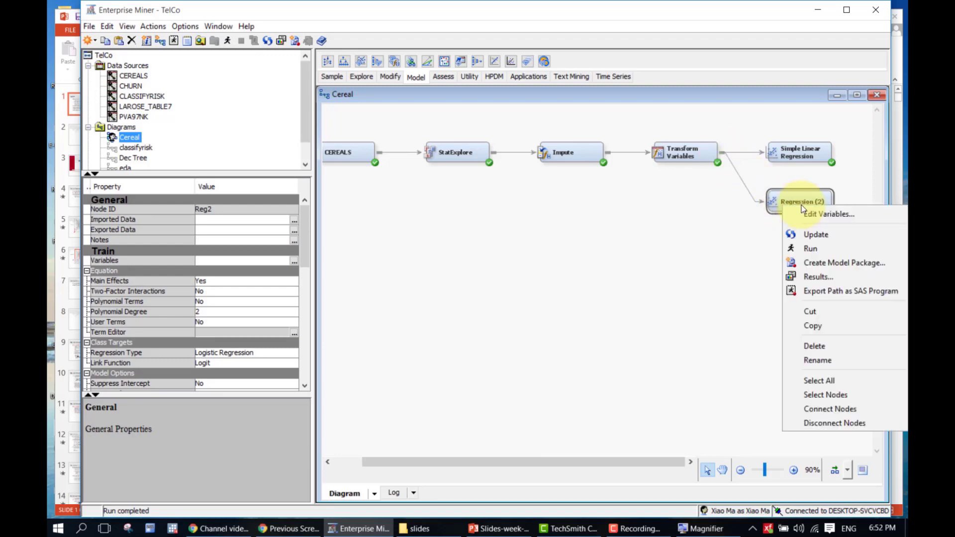
click(807, 361)
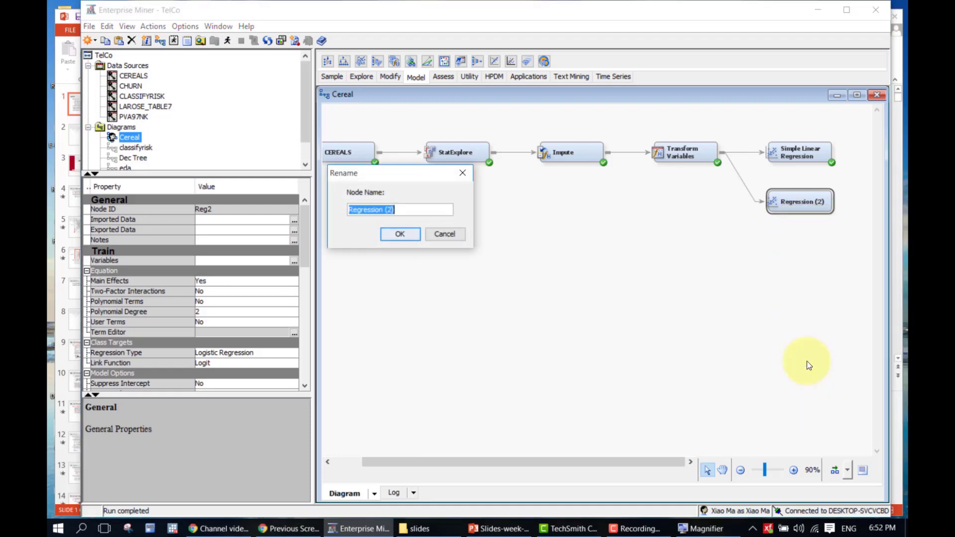
key(End)
key(BackSpace)
key(BackSpace)
key(BackSpace)
key(BackSpace)
key(Home)
text(Multiple)
key(Return)
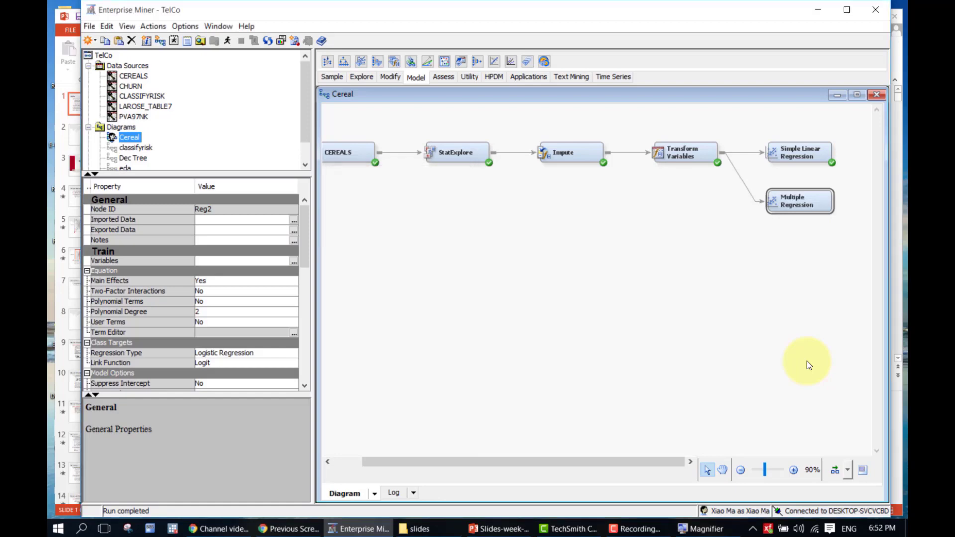
click(294, 263)
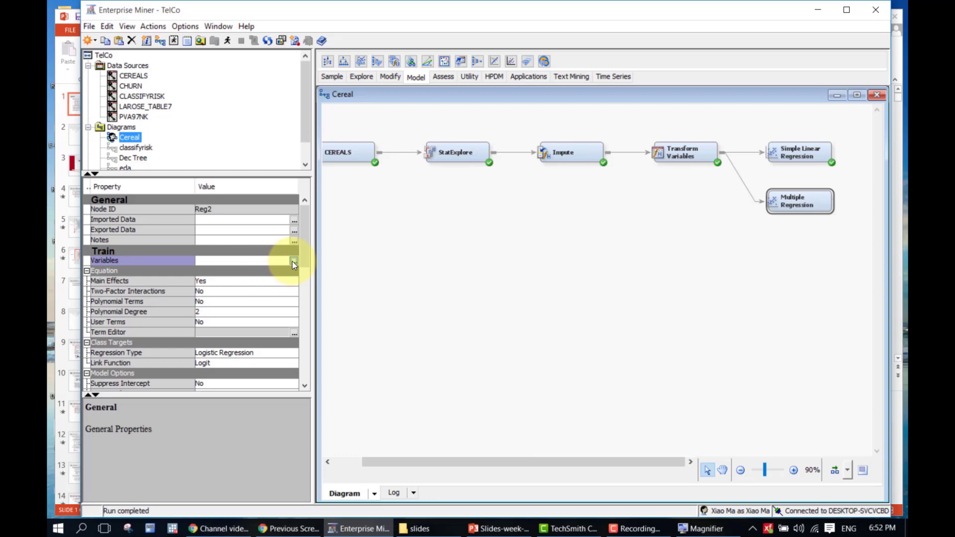
click(294, 262)
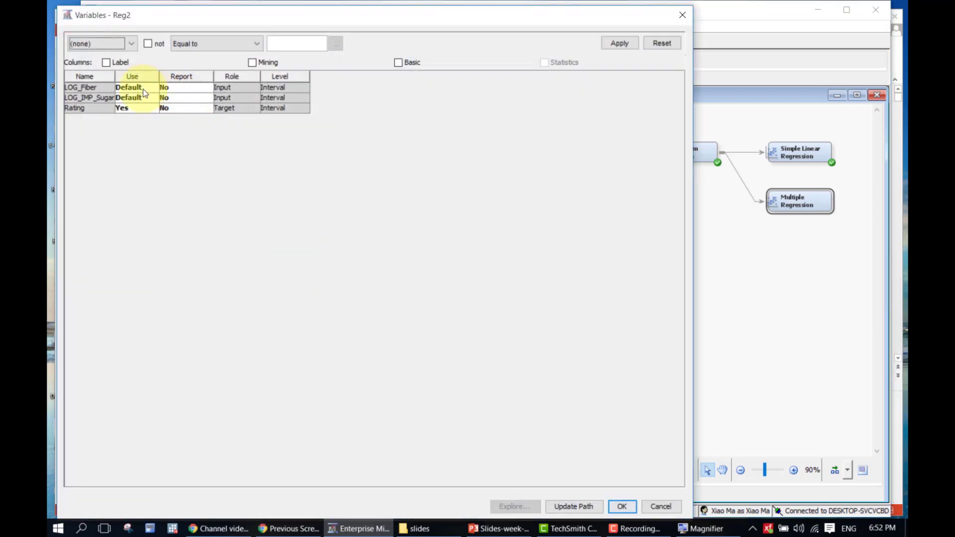
click(682, 15)
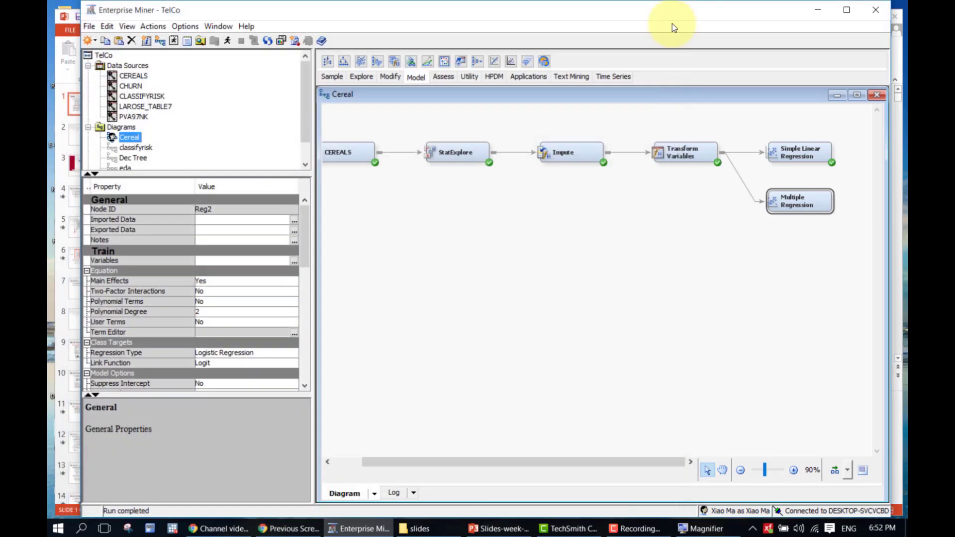
click(566, 273)
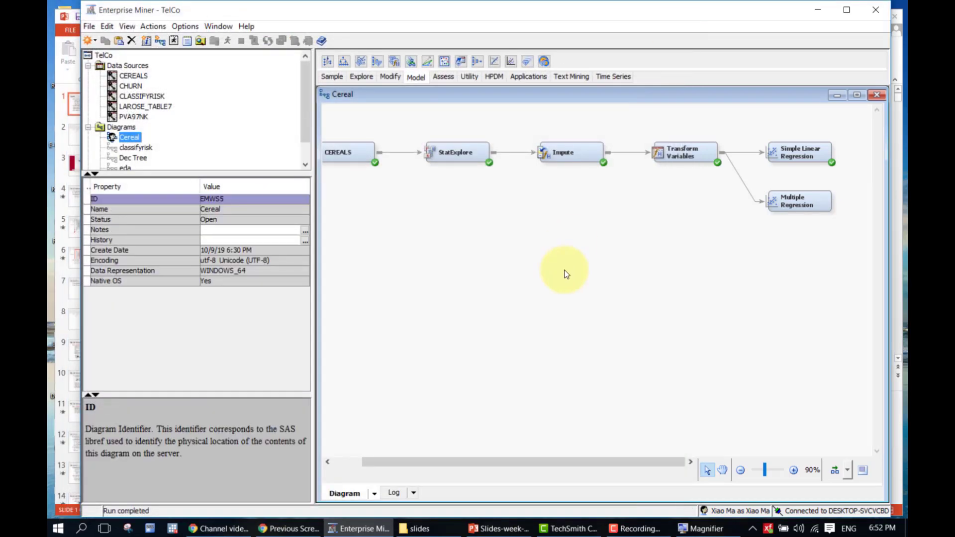
click(805, 200)
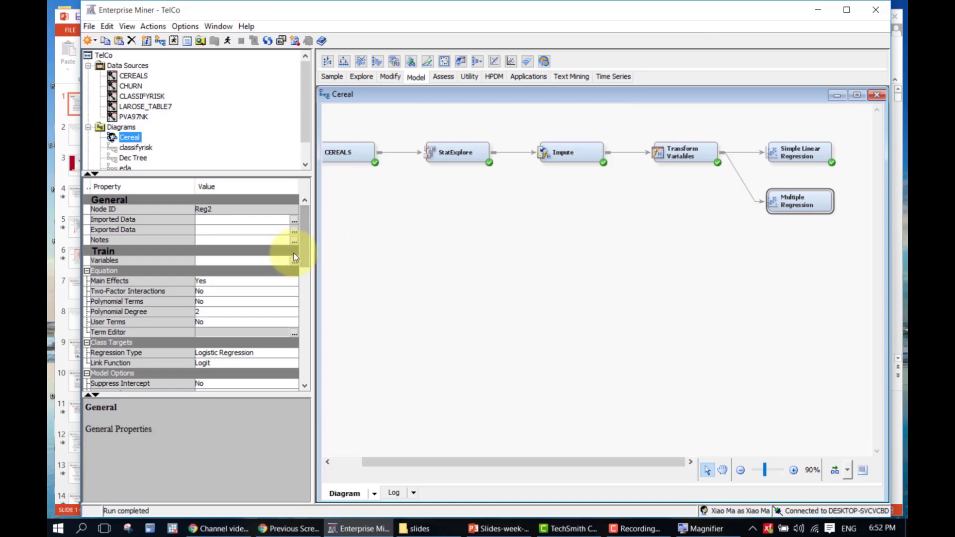
drag(304, 257, 303, 296)
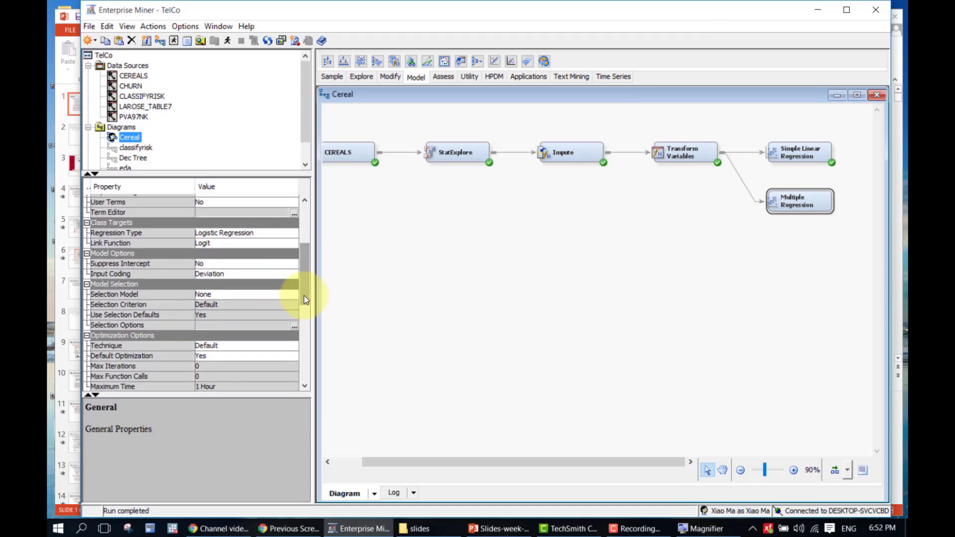
click(246, 297)
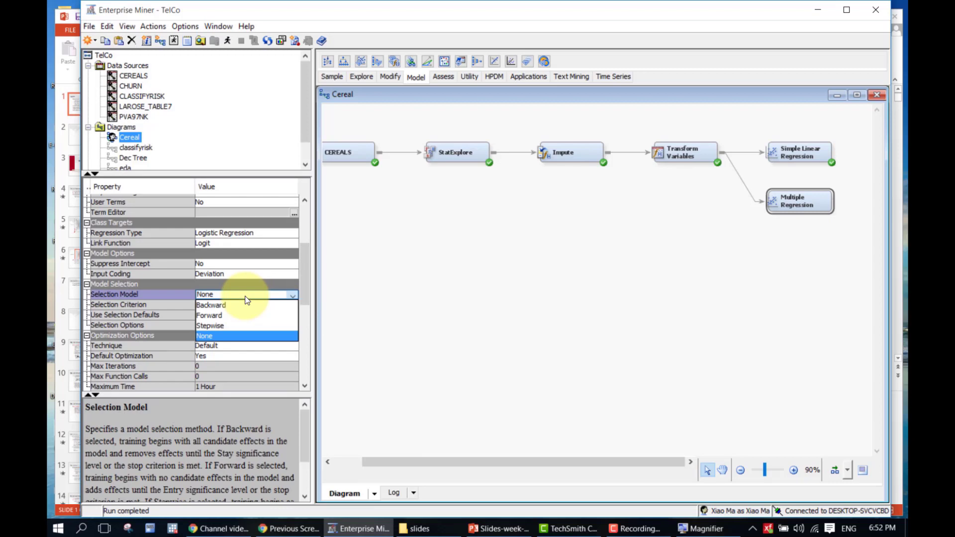
click(247, 299)
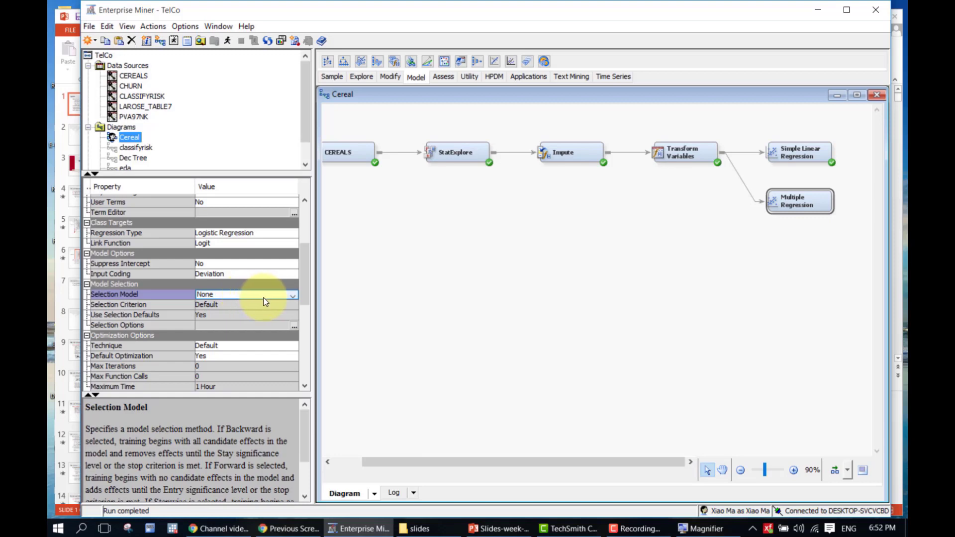
click(433, 288)
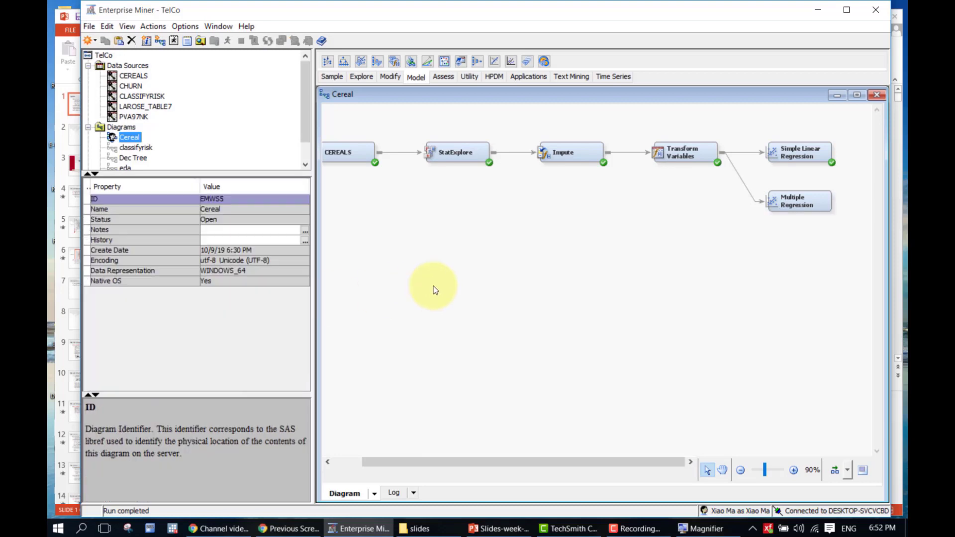
click(803, 191)
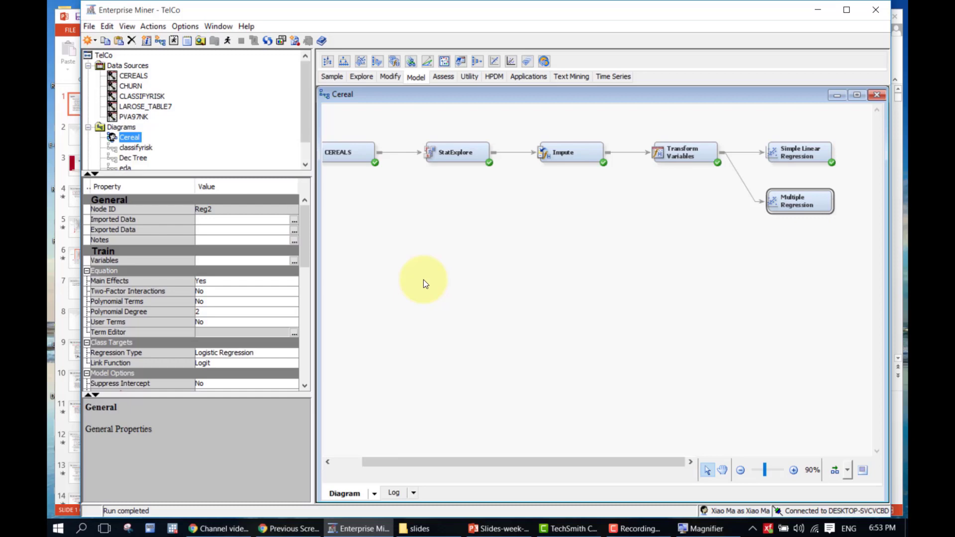
click(795, 148)
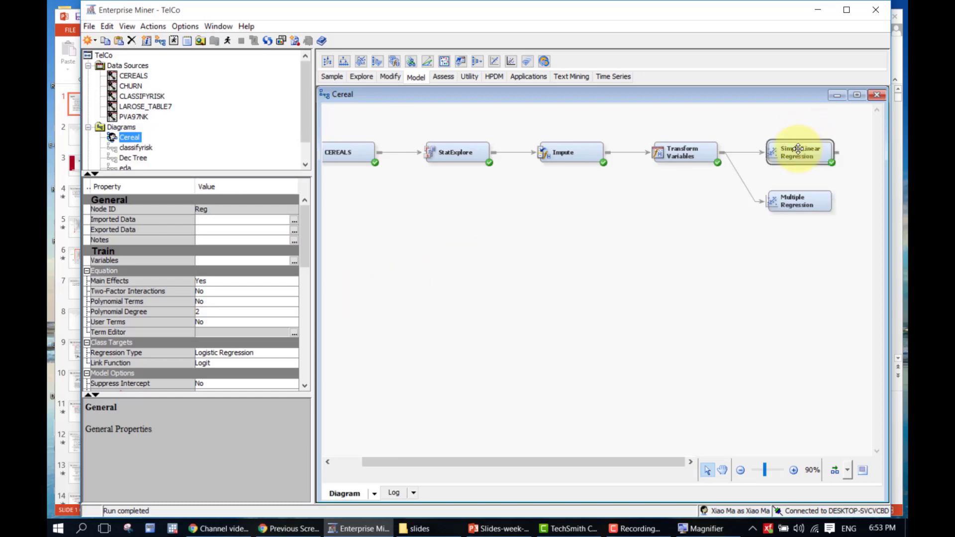
click(259, 352)
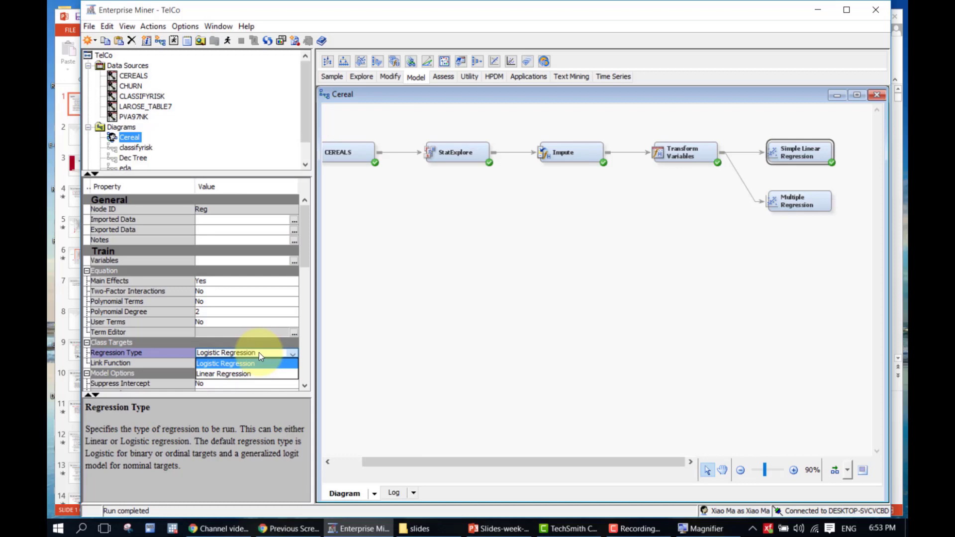
click(259, 352)
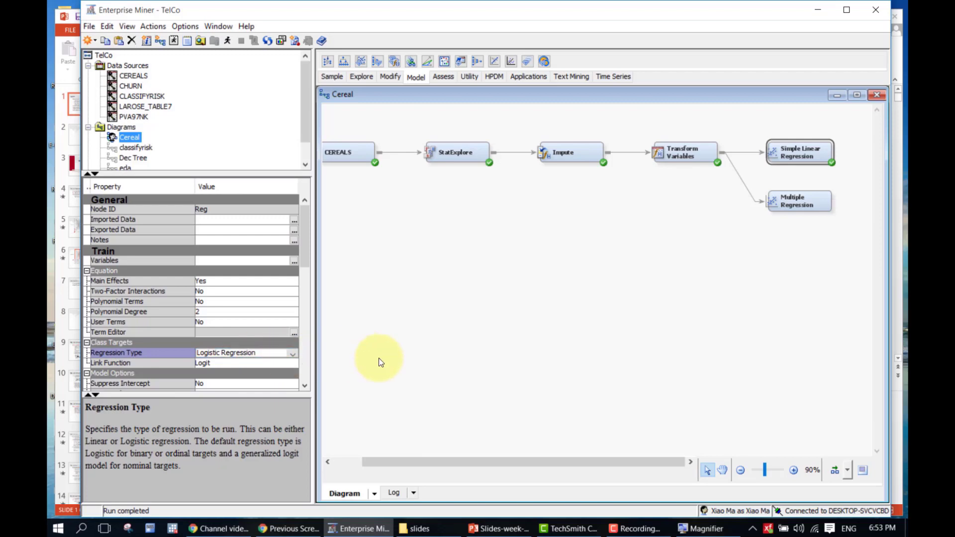
click(587, 314)
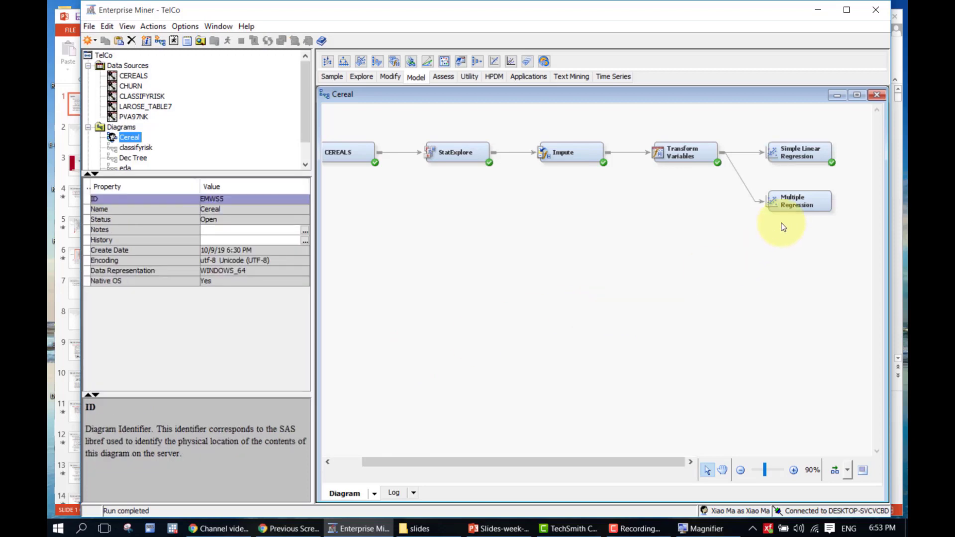
click(791, 202)
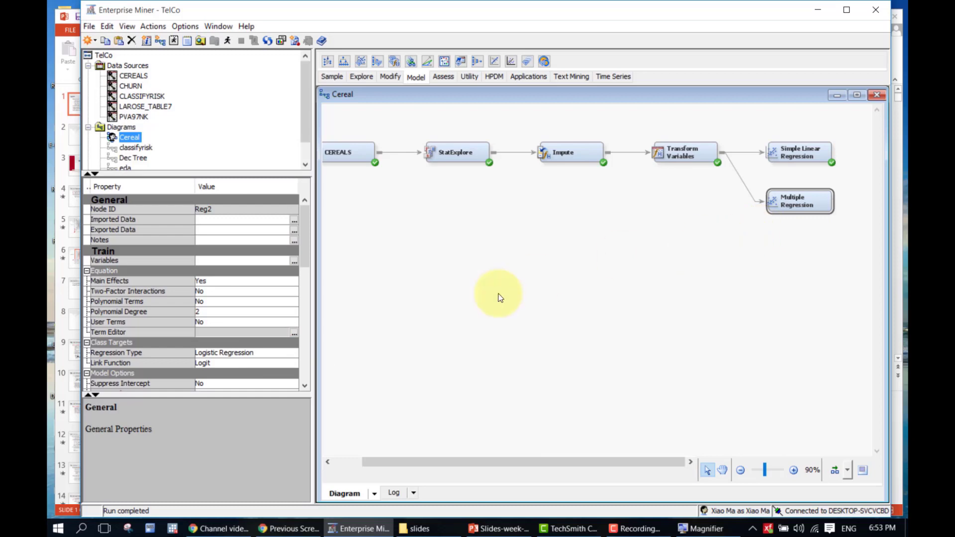
Run the Multiple Regression path and acknowledge the completion notice
right_click(801, 202)
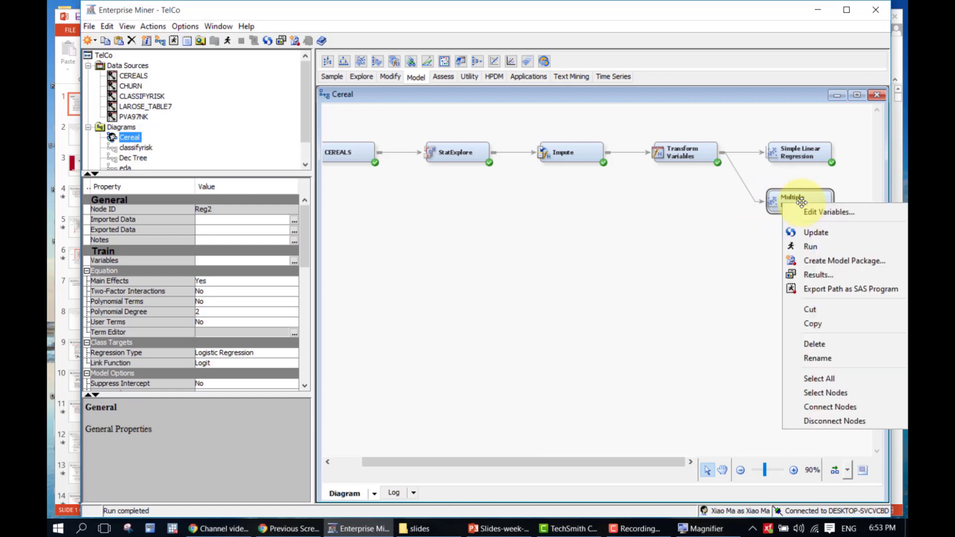
click(802, 251)
click(589, 324)
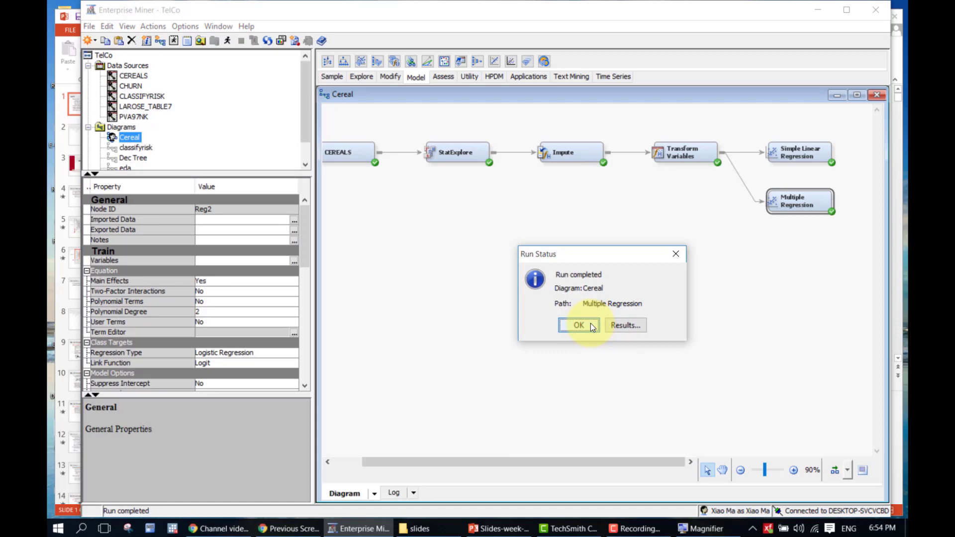
click(589, 324)
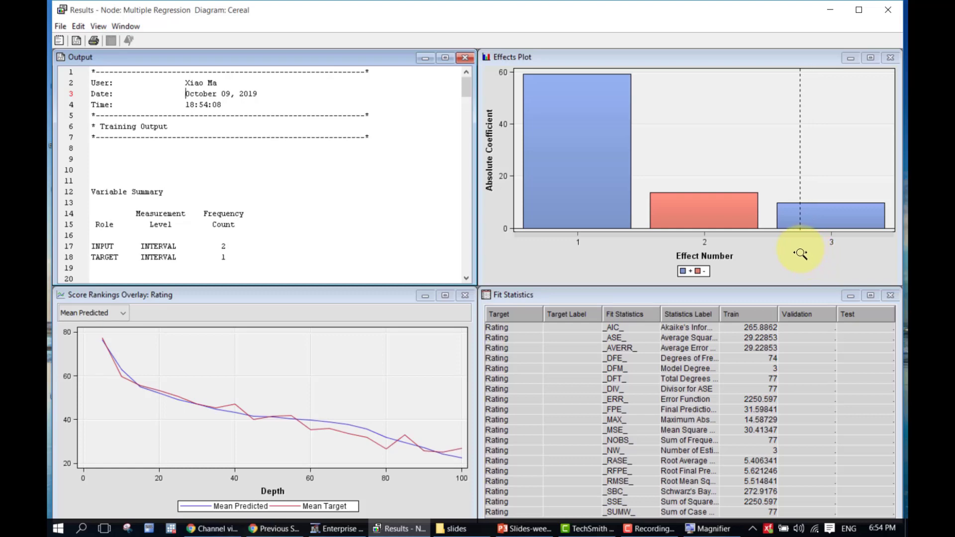
Maximize the Multiple Regression Output pane, showing R-Square 0.8499 and F Value 209.55
mouse_move(575, 205)
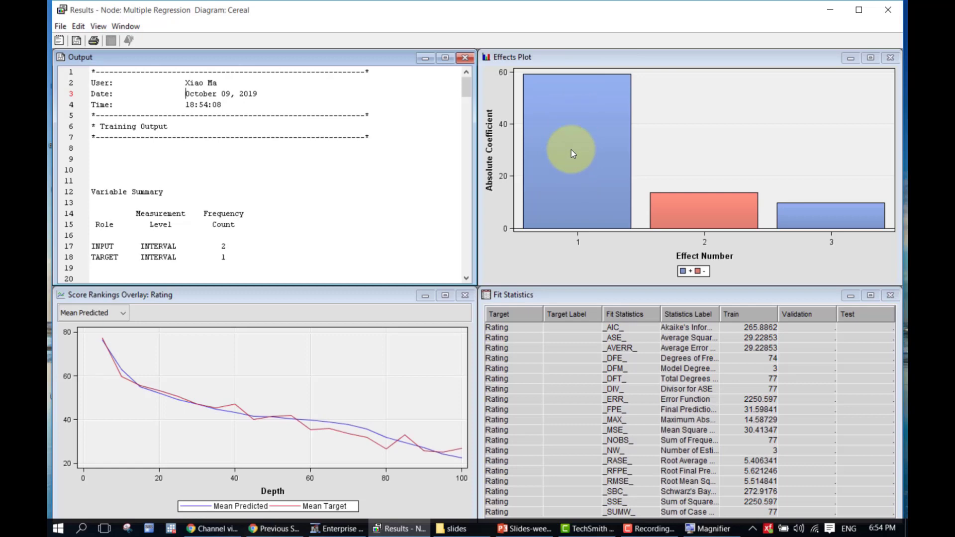
click(445, 58)
Scroll to the parameter estimates and highlight LOG_IMP_Sugars −13.6723 beside LOG_Fiber 9.6424
scroll(376, 373, down, 7)
scroll(375, 373, down, 4)
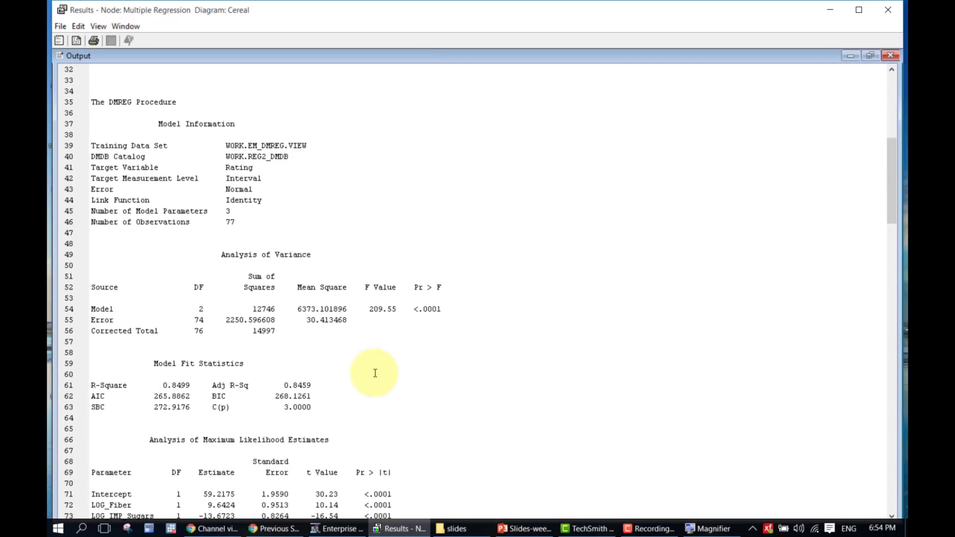
scroll(96, 398, down, 4)
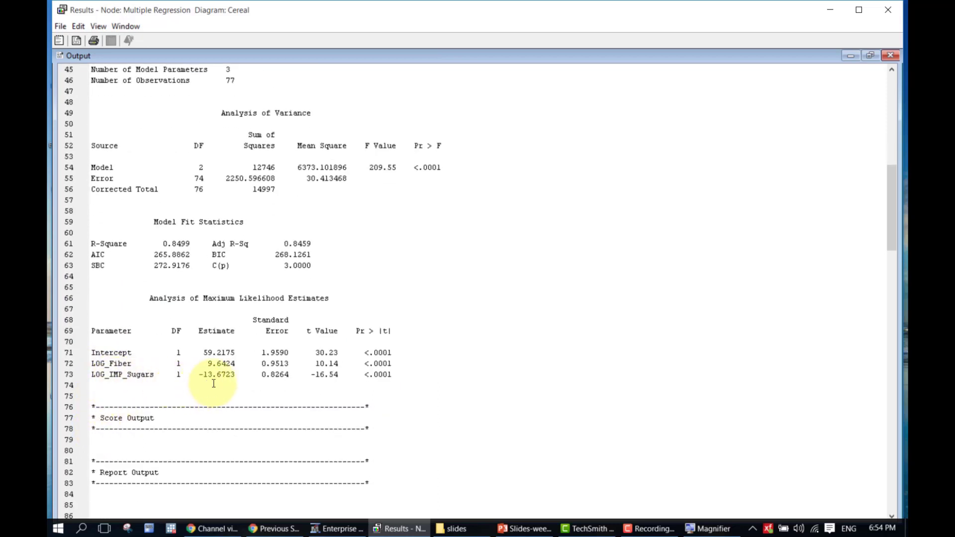
scroll(181, 224, up, 2)
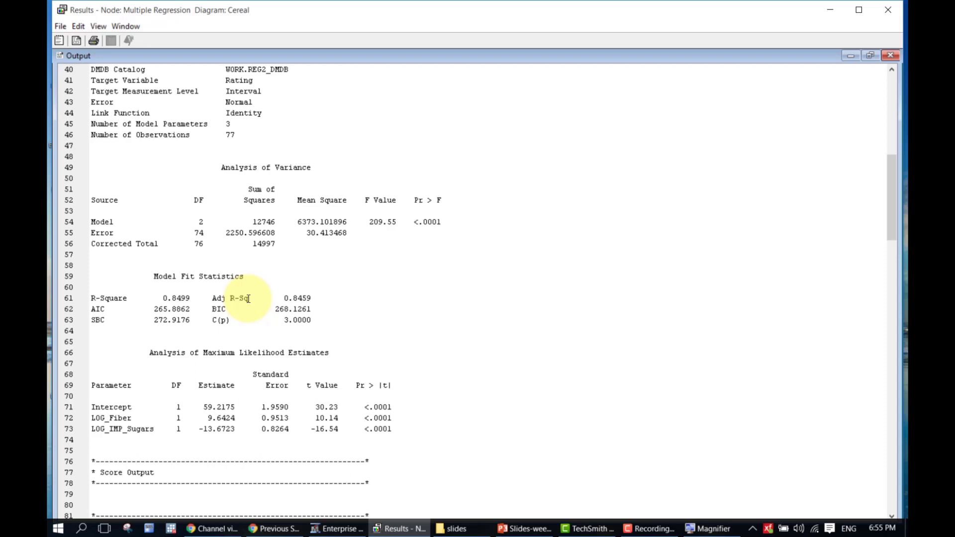
scroll(444, 330, down, 5)
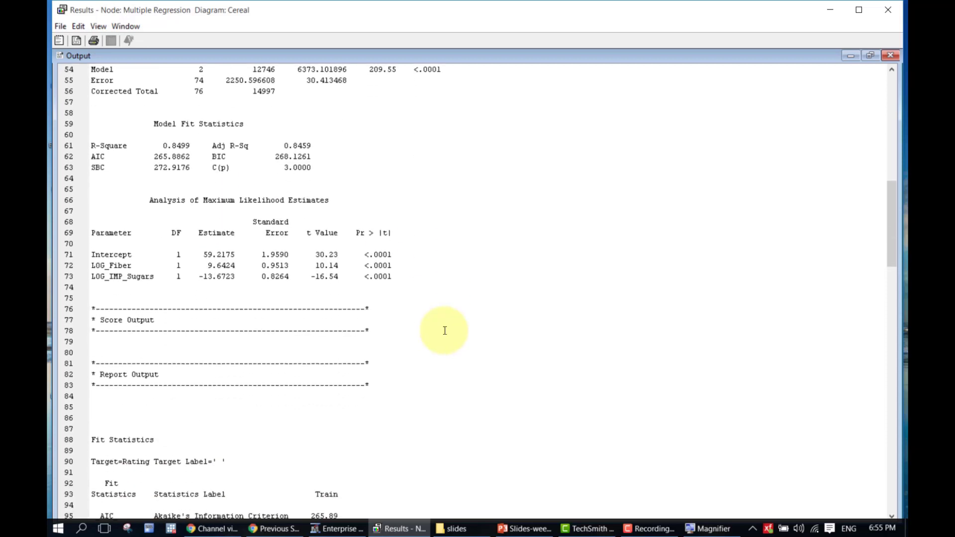
scroll(252, 287, down, 2)
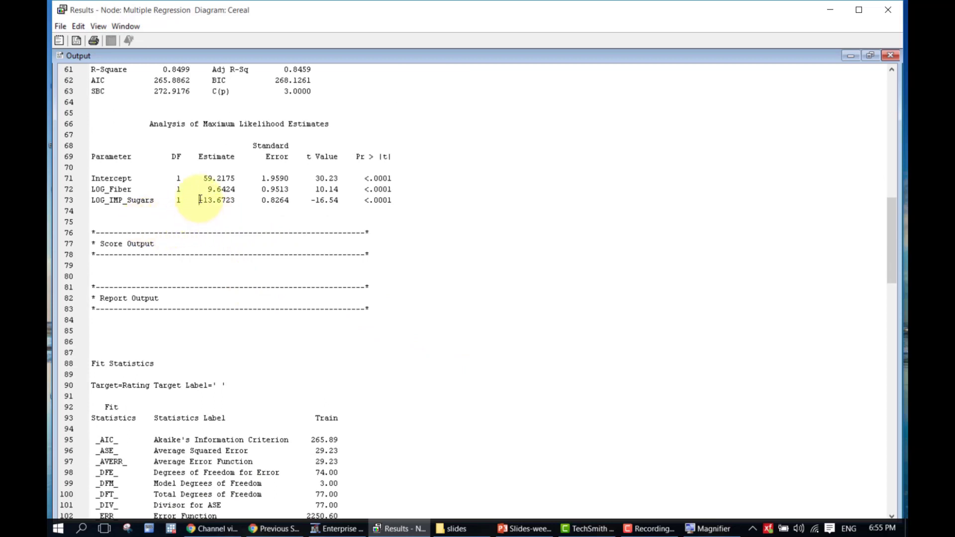
drag(199, 200, 236, 201)
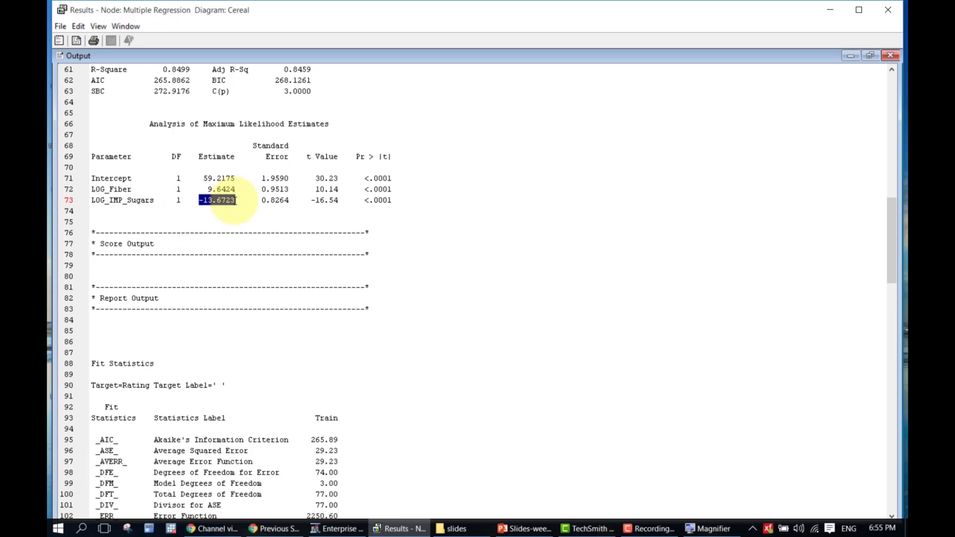
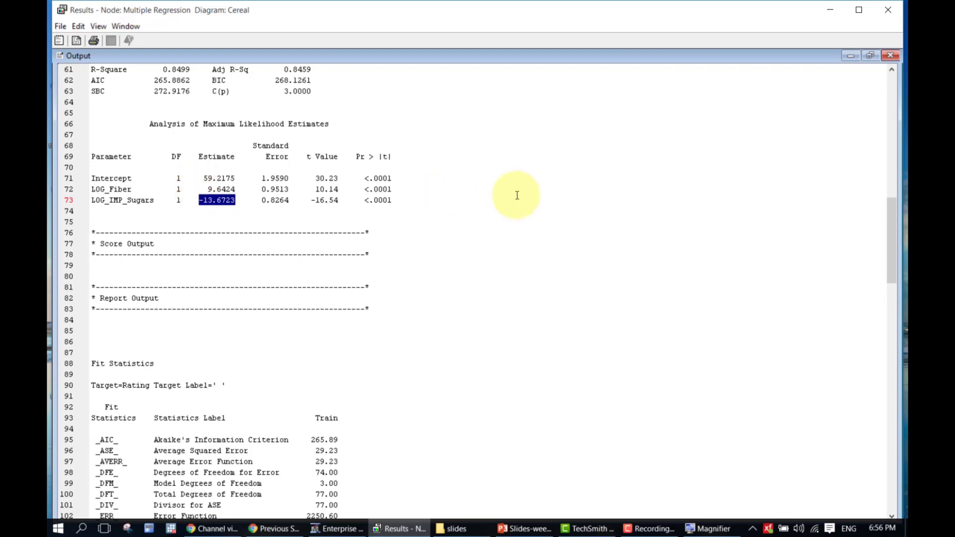
Clear the LOG_IMP_Sugars highlight, close the Multiple Regression results, and deselect the node on the Cereal canvas
click(593, 221)
scroll(593, 225, down, 4)
scroll(594, 225, up, 3)
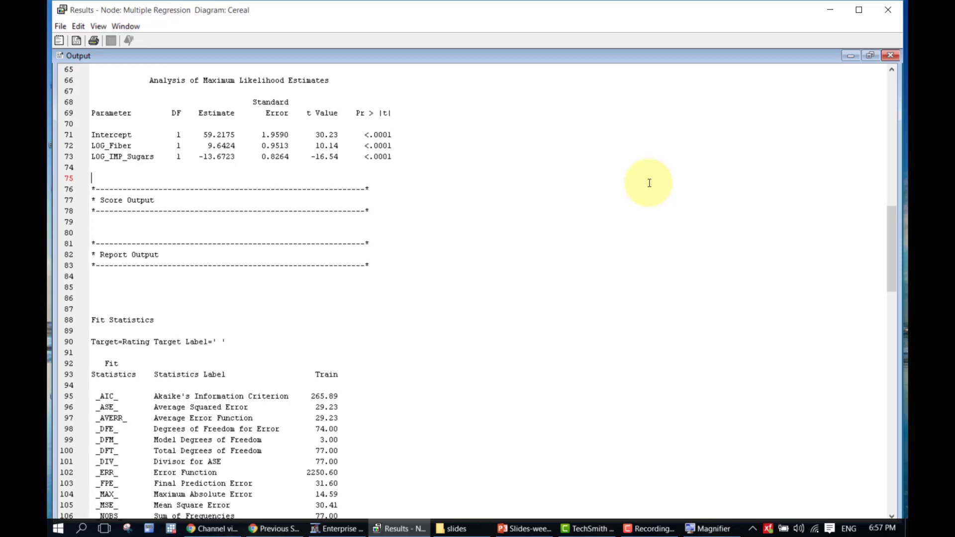
scroll(649, 183, up, 1)
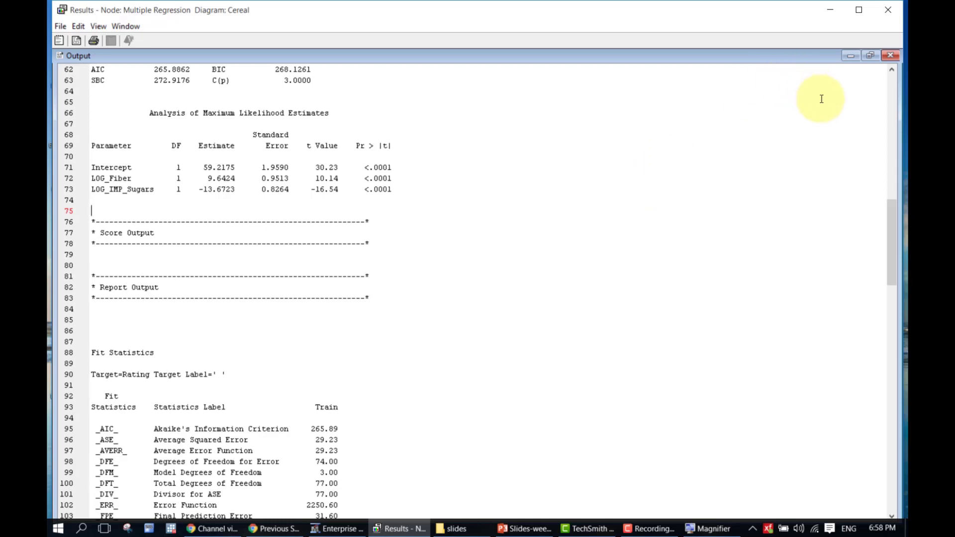
scroll(844, 190, up, 3)
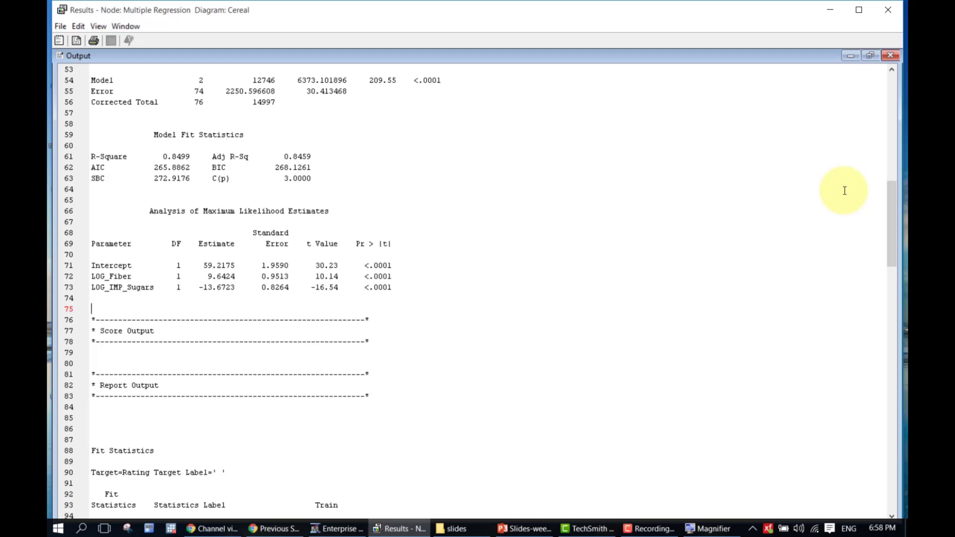
click(888, 12)
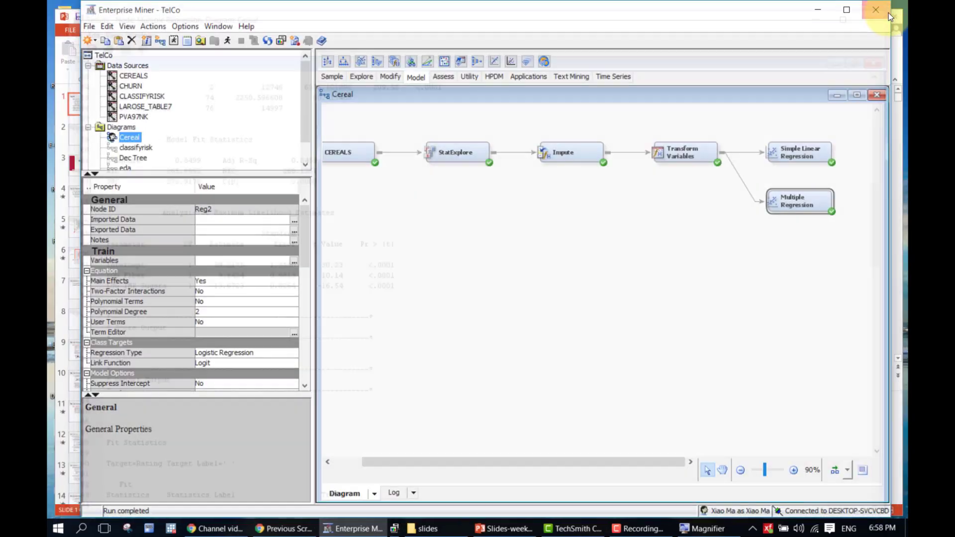
click(713, 248)
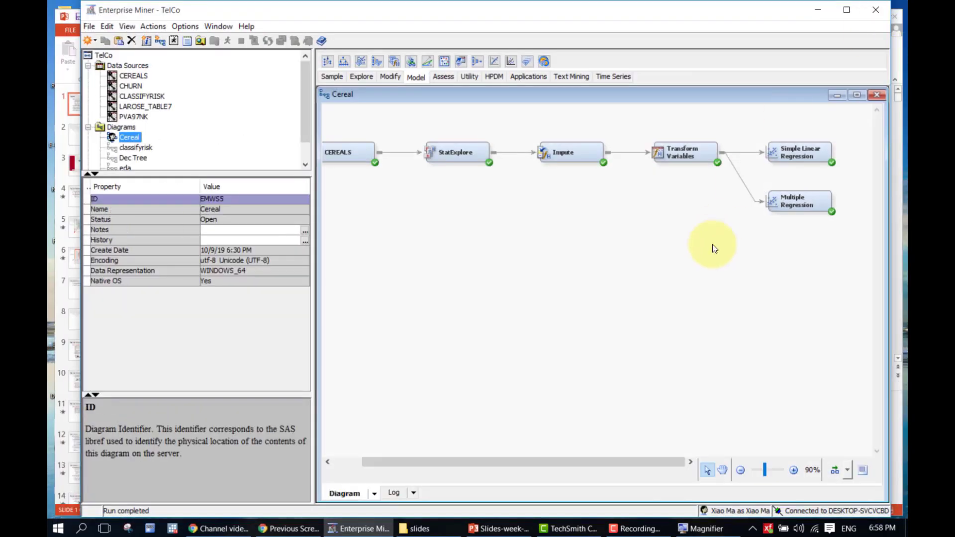